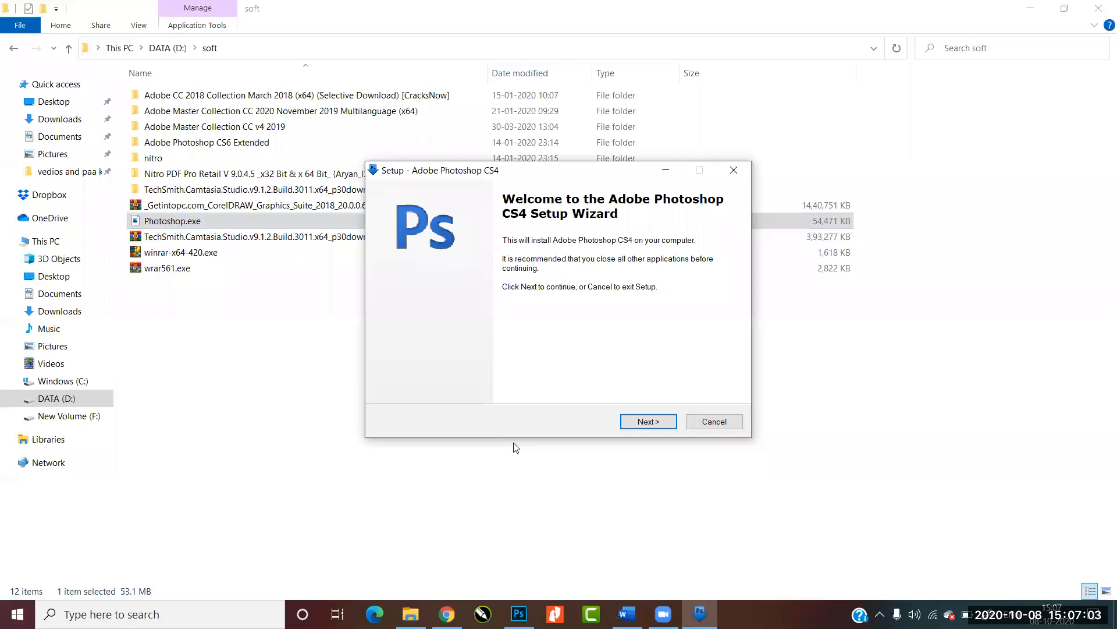
Install Adobe Photoshop CS4 into the default destination folder and finish setup without adding the HOSTS file entries.
{"action": "left_click", "coordinate": [646, 423]}
{"action": "left_click", "coordinate": [646, 423]}
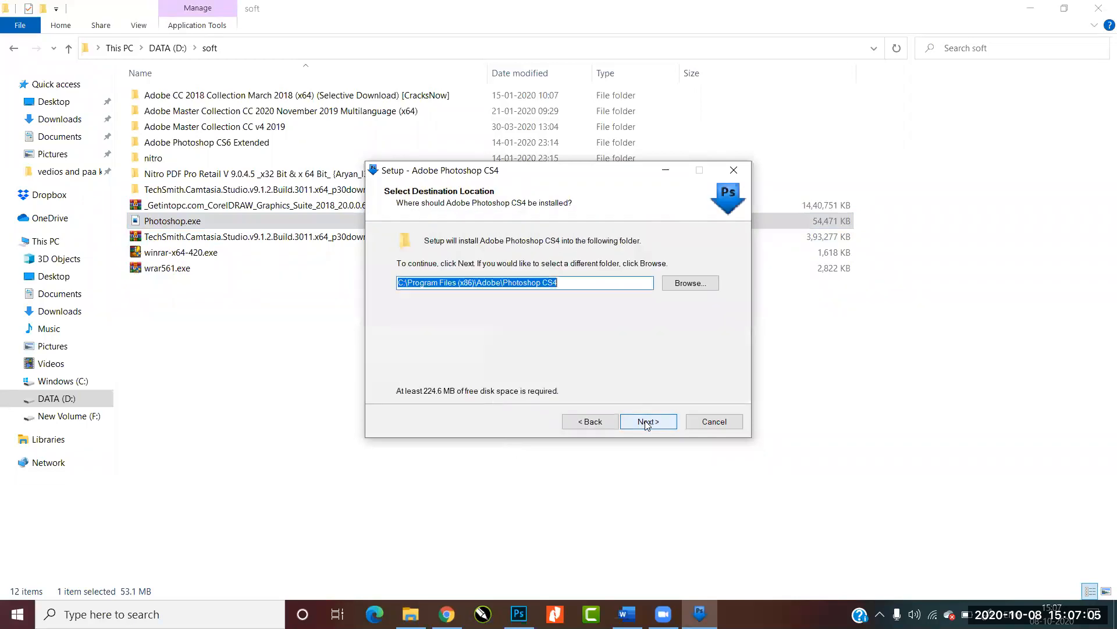
{"action": "left_click", "coordinate": [646, 422]}
{"action": "left_click", "coordinate": [646, 423]}
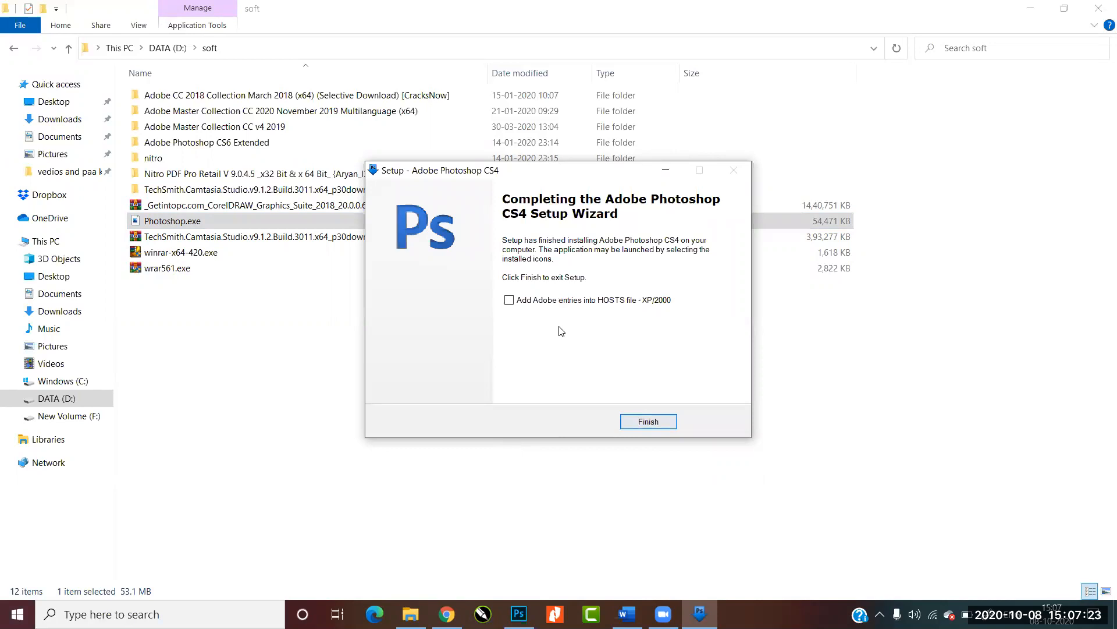
{"action": "left_click", "coordinate": [647, 421]}
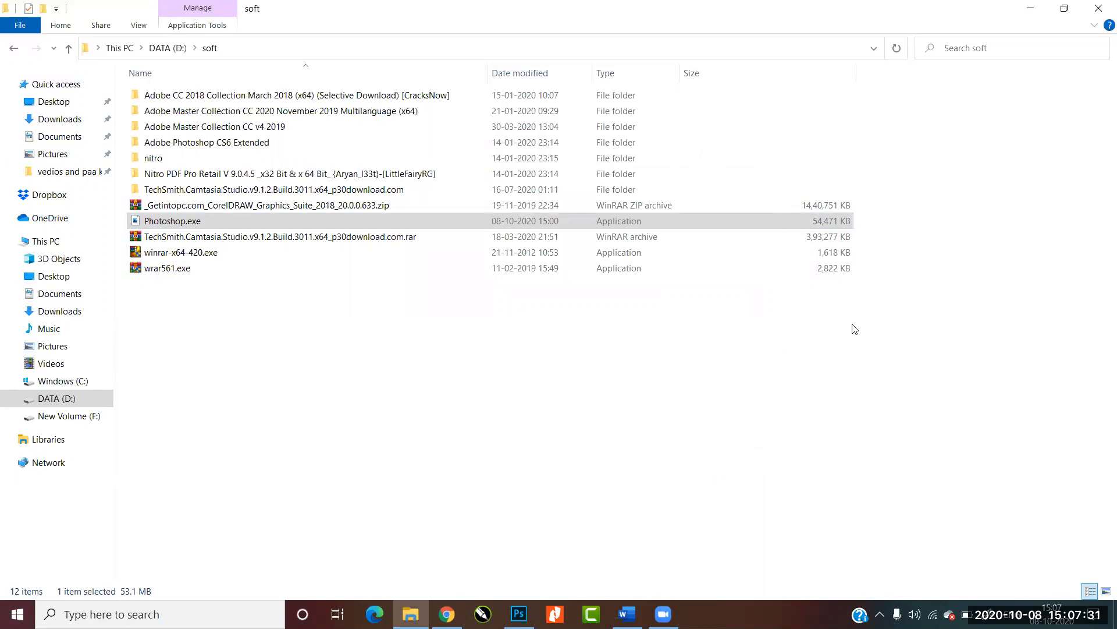
Open the Desktop folder in a new File Explorer window and locate the Photoshop CS4 shortcut.
{"action": "key", "text": "super+e"}
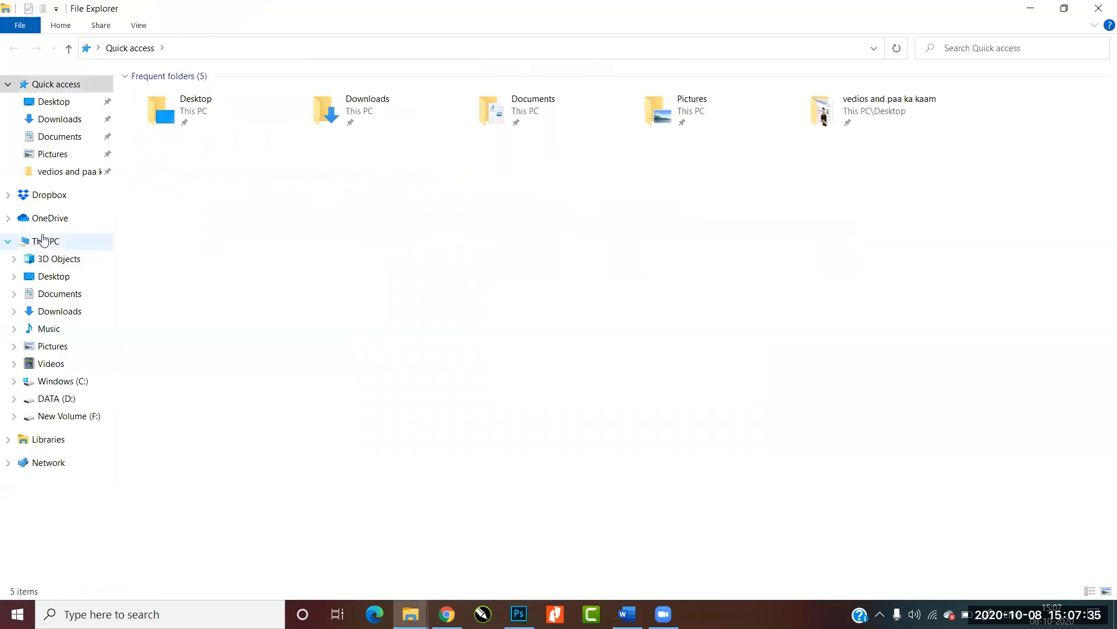
{"action": "left_click", "coordinate": [63, 108]}
{"action": "scroll", "coordinate": [784, 230], "scroll_direction": "down", "scroll_amount": 3}
{"action": "scroll", "coordinate": [784, 230], "scroll_direction": "up", "scroll_amount": 3}
{"action": "left_click", "coordinate": [901, 136]}
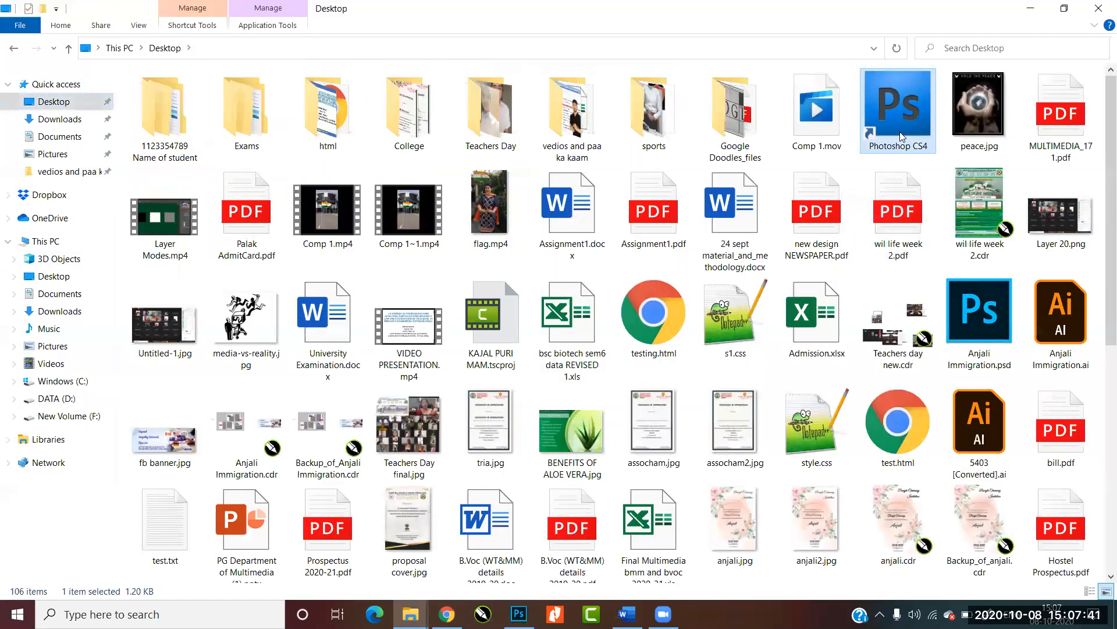
Launch Photoshop CS4 from its shortcut, closing the other Photoshop version, and decline visiting the graphics driver web page.
{"action": "right_click", "coordinate": [891, 110]}
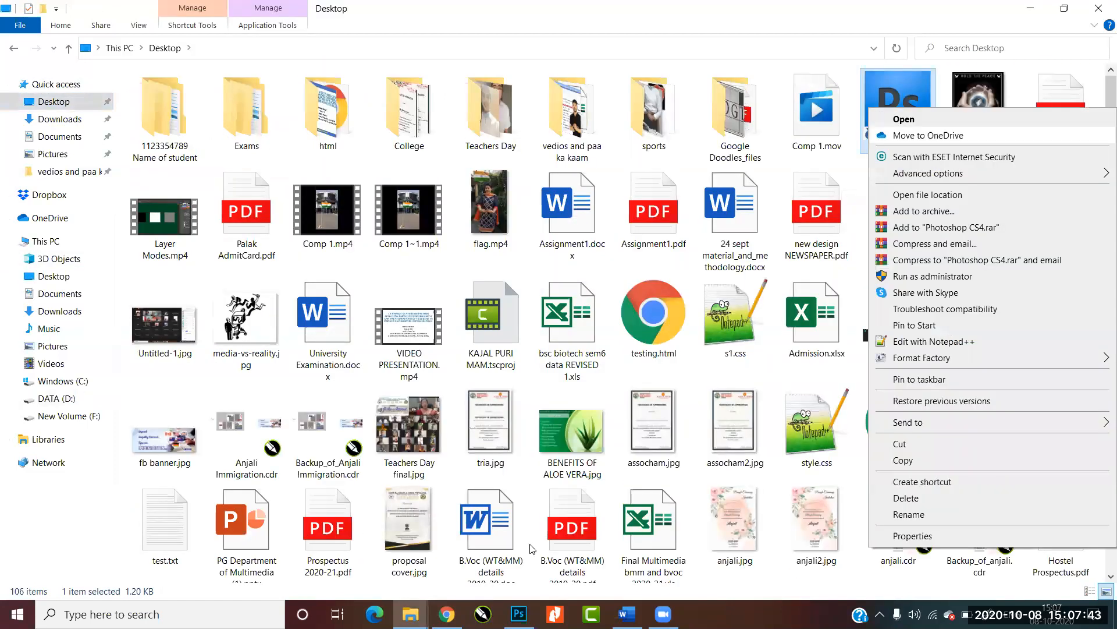
{"action": "left_click", "coordinate": [989, 119]}
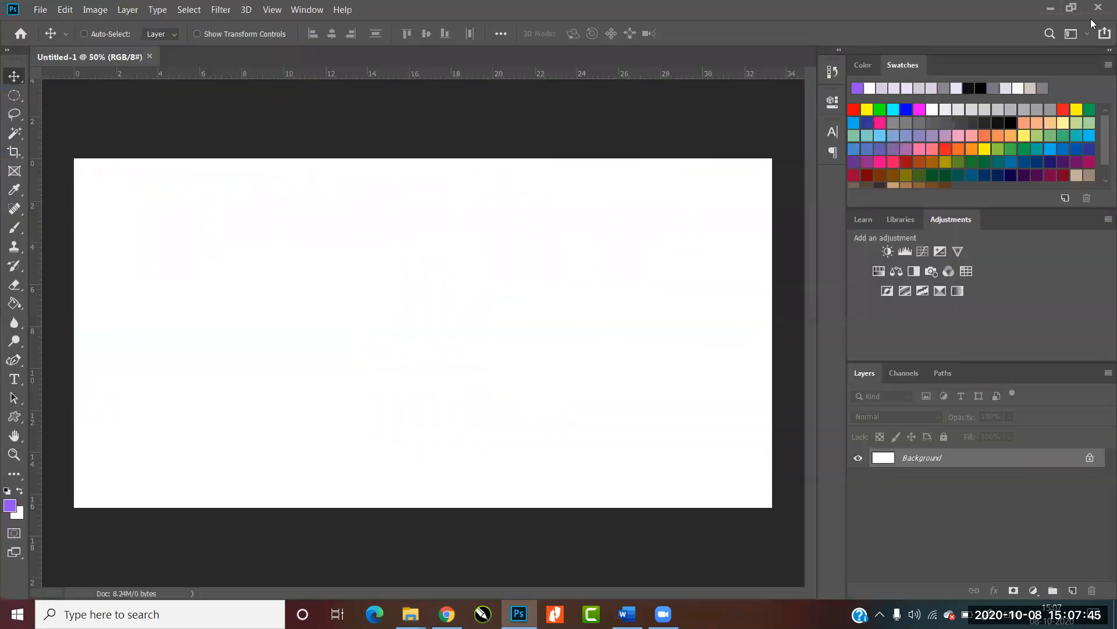
{"action": "left_click", "coordinate": [1098, 7]}
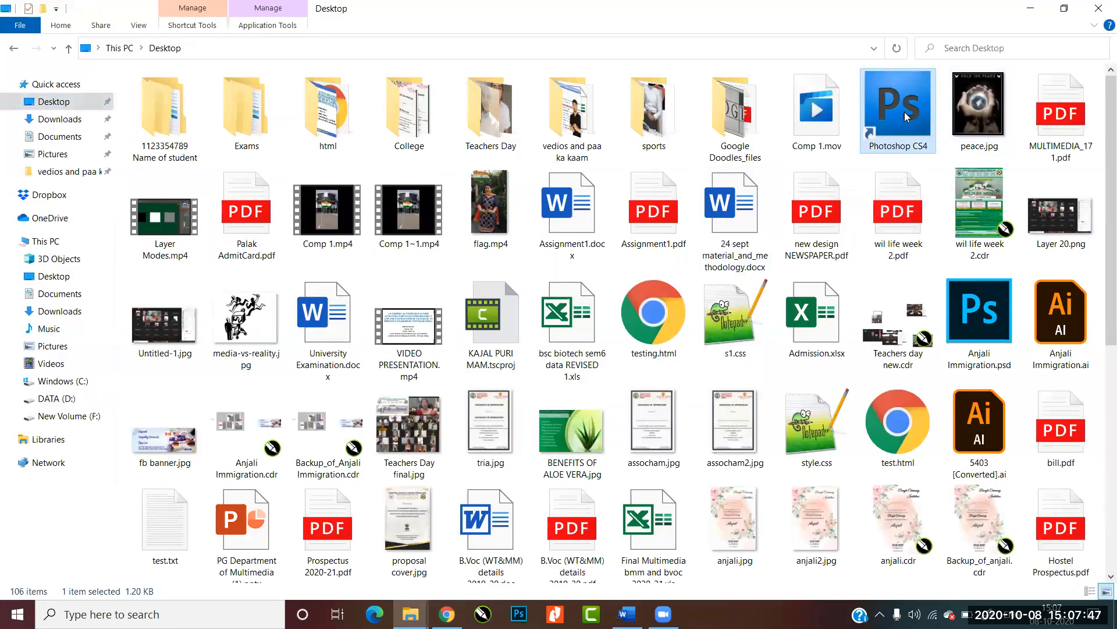
{"action": "right_click", "coordinate": [906, 116]}
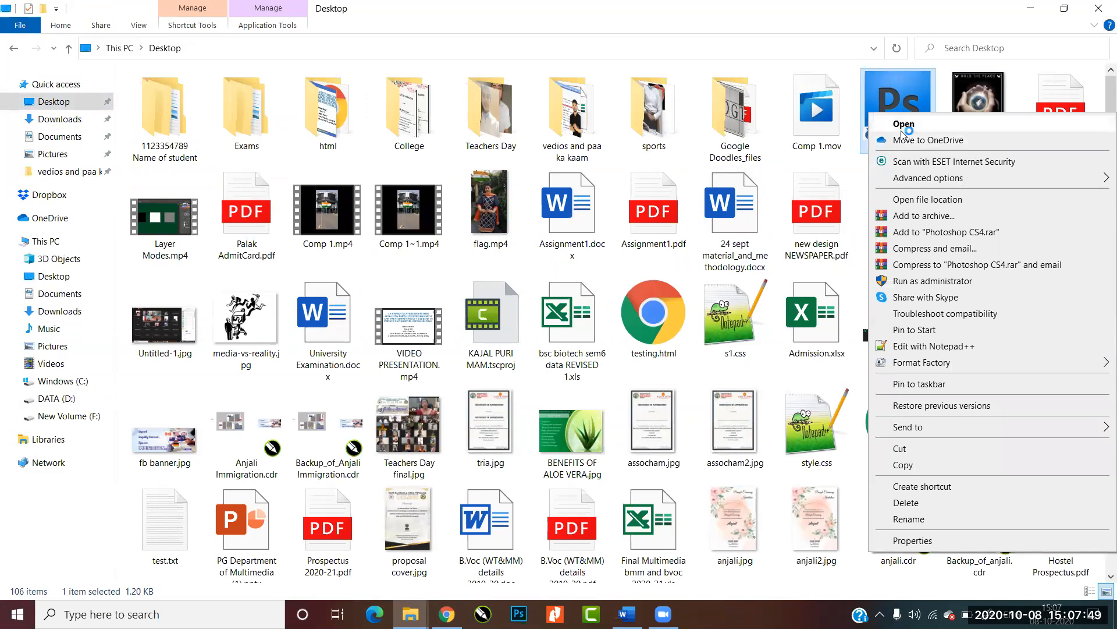
{"action": "left_click", "coordinate": [904, 125]}
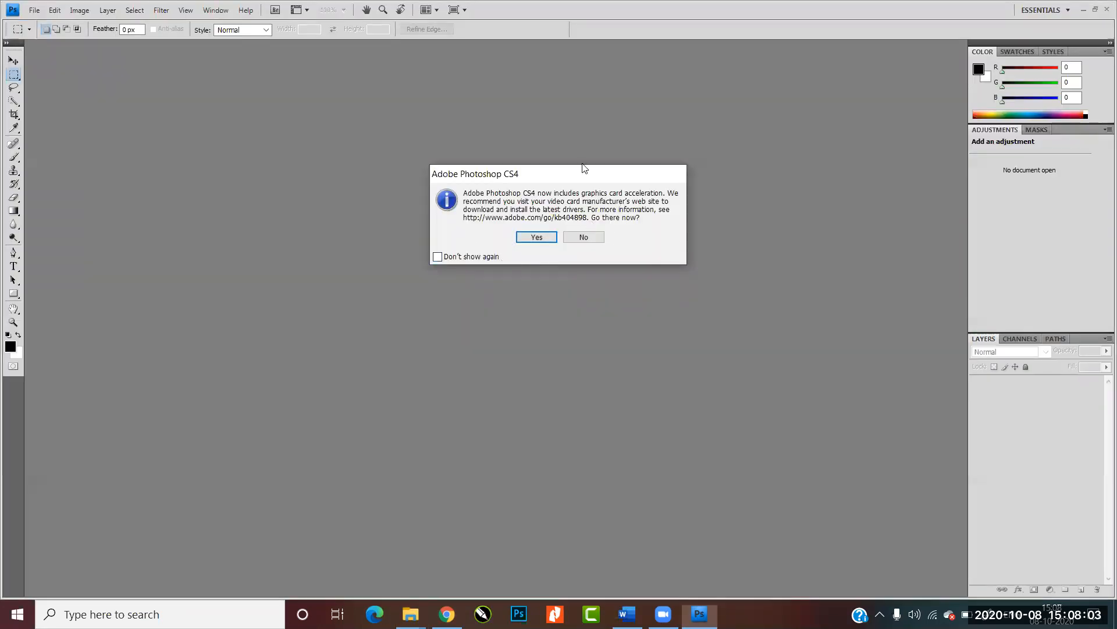
{"action": "left_click", "coordinate": [583, 237]}
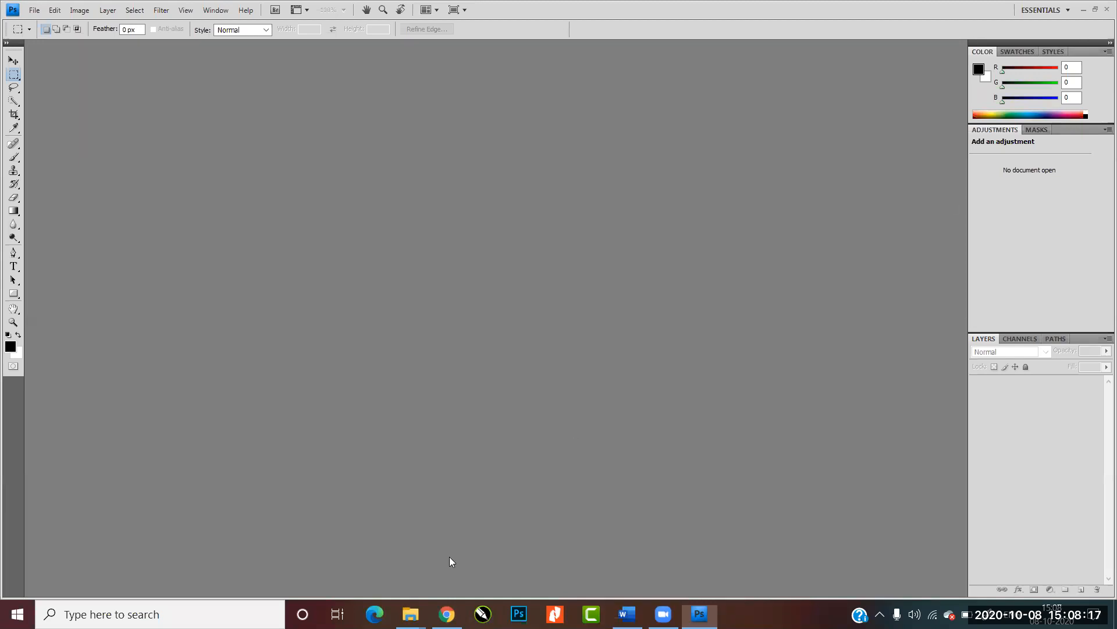
{"action": "mouse_move", "coordinate": [410, 614]}
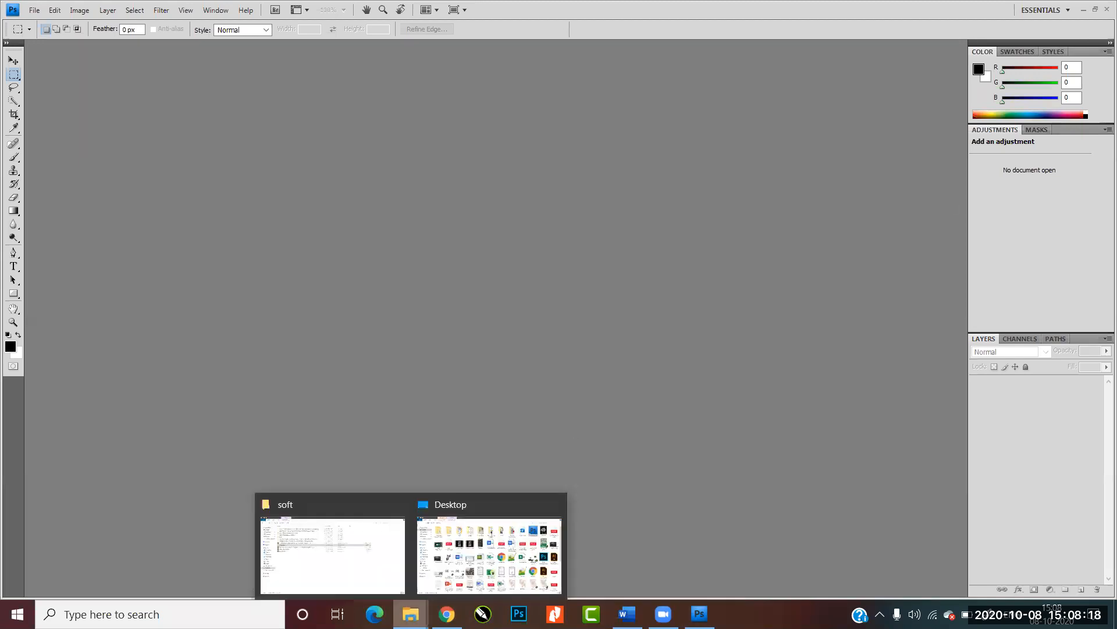
{"action": "left_click", "coordinate": [394, 571]}
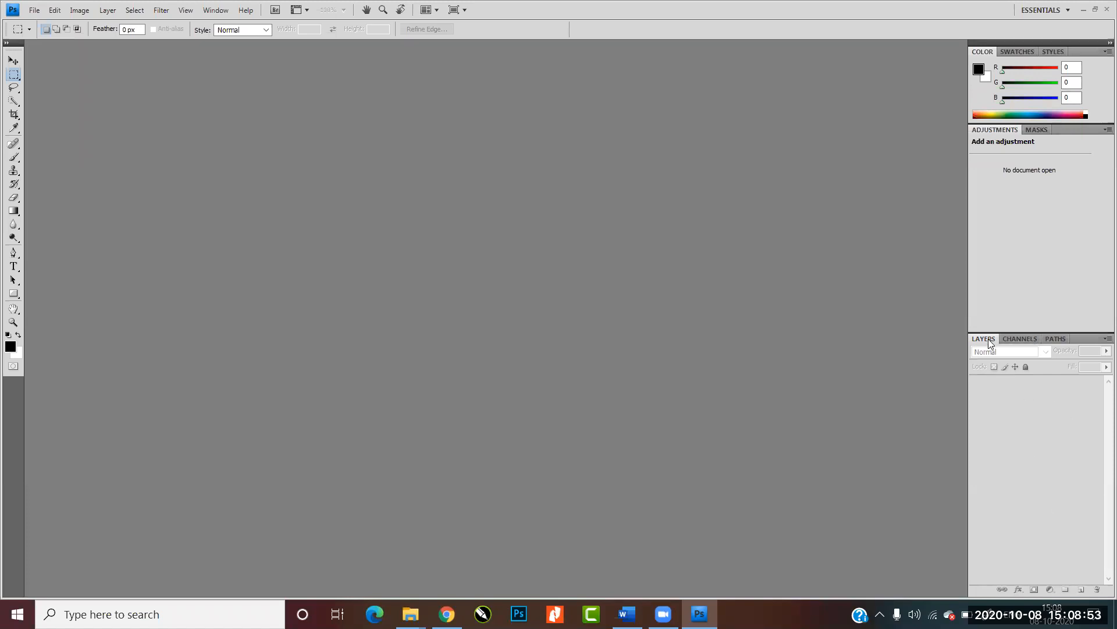
Collapse the Adjustments and Color panel groups to leave more room for Layers.
{"action": "double_click", "coordinate": [1006, 133]}
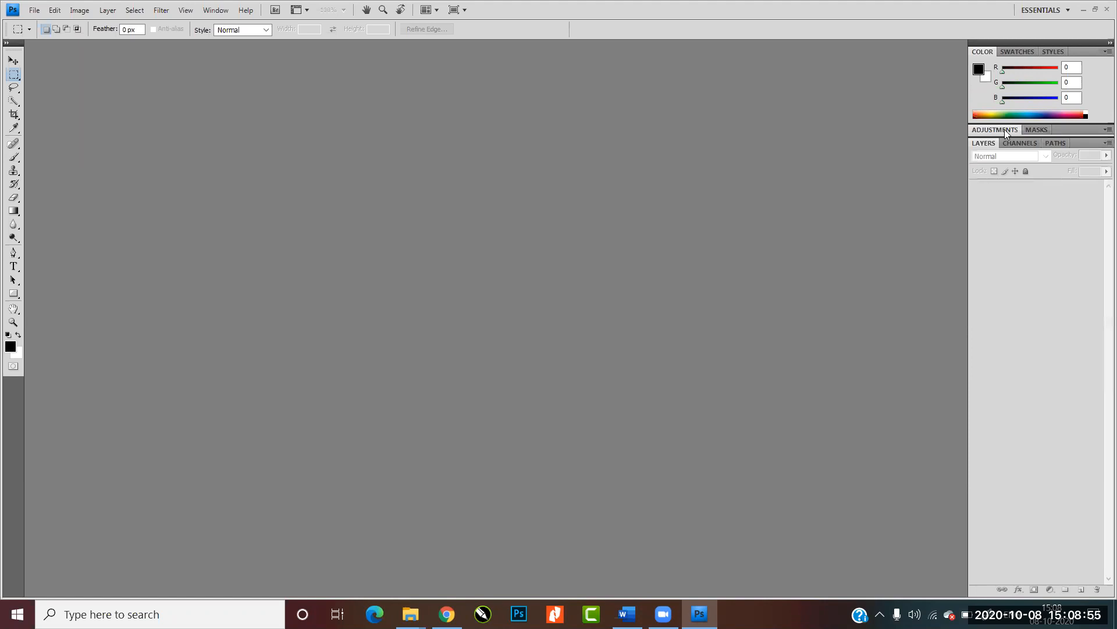
{"action": "double_click", "coordinate": [987, 52]}
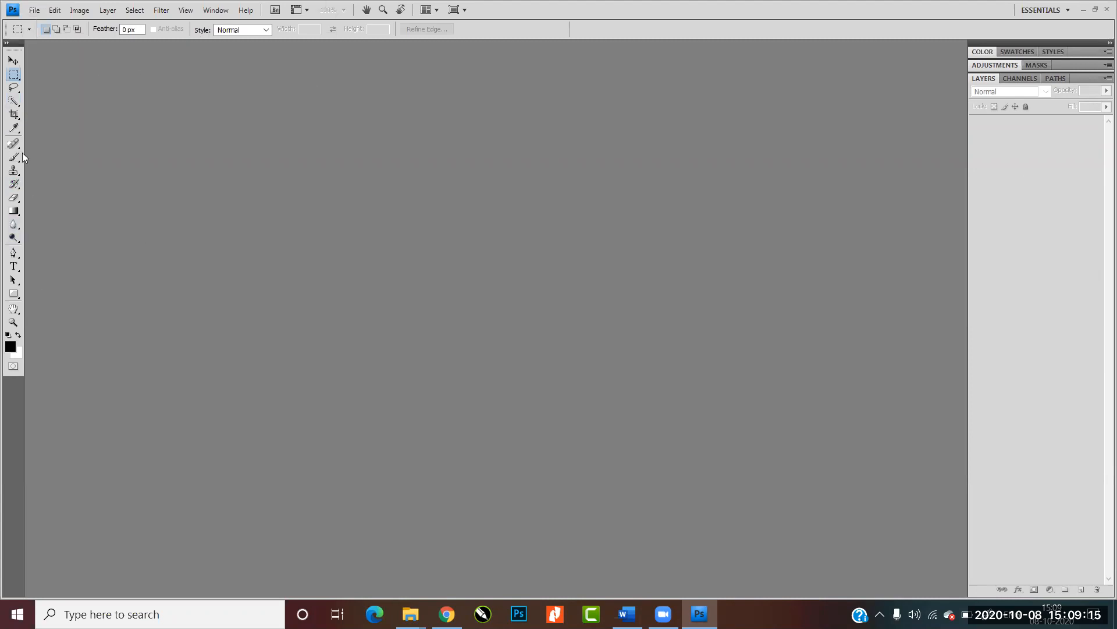
{"action": "left_click", "coordinate": [35, 12]}
{"action": "mouse_move", "coordinate": [64, 11]}
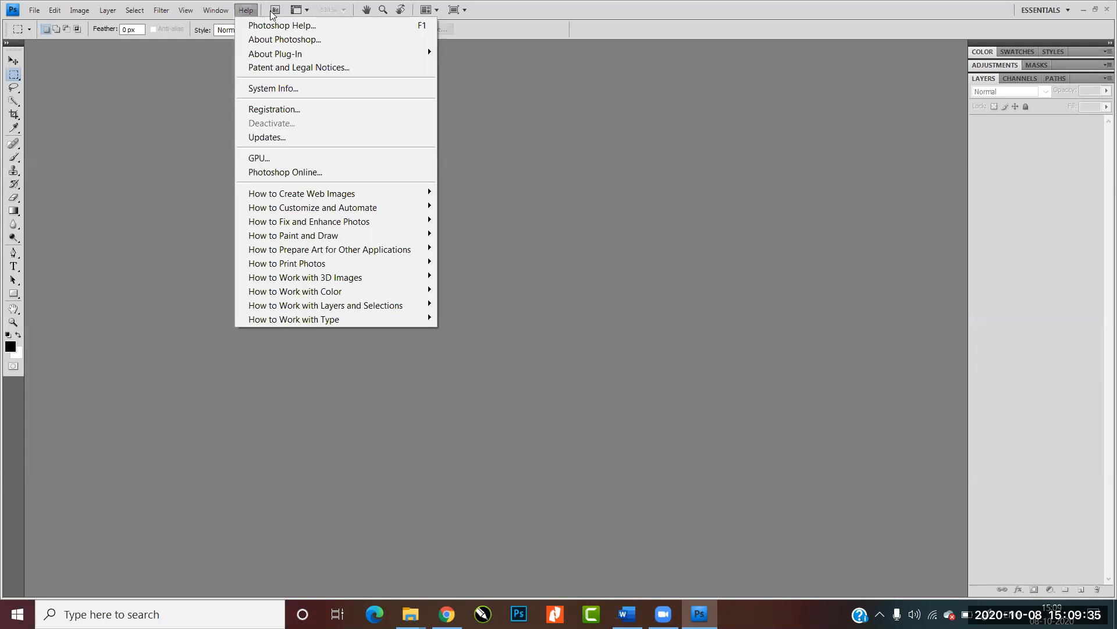
{"action": "left_click", "coordinate": [36, 10]}
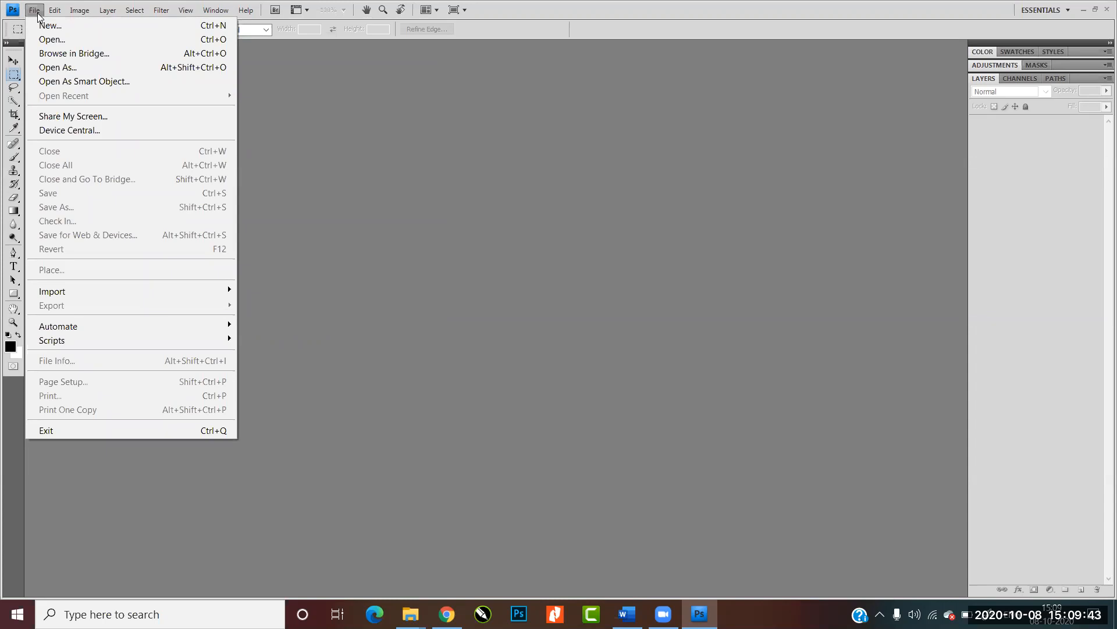
{"action": "left_click", "coordinate": [35, 11]}
{"action": "left_click", "coordinate": [56, 11]}
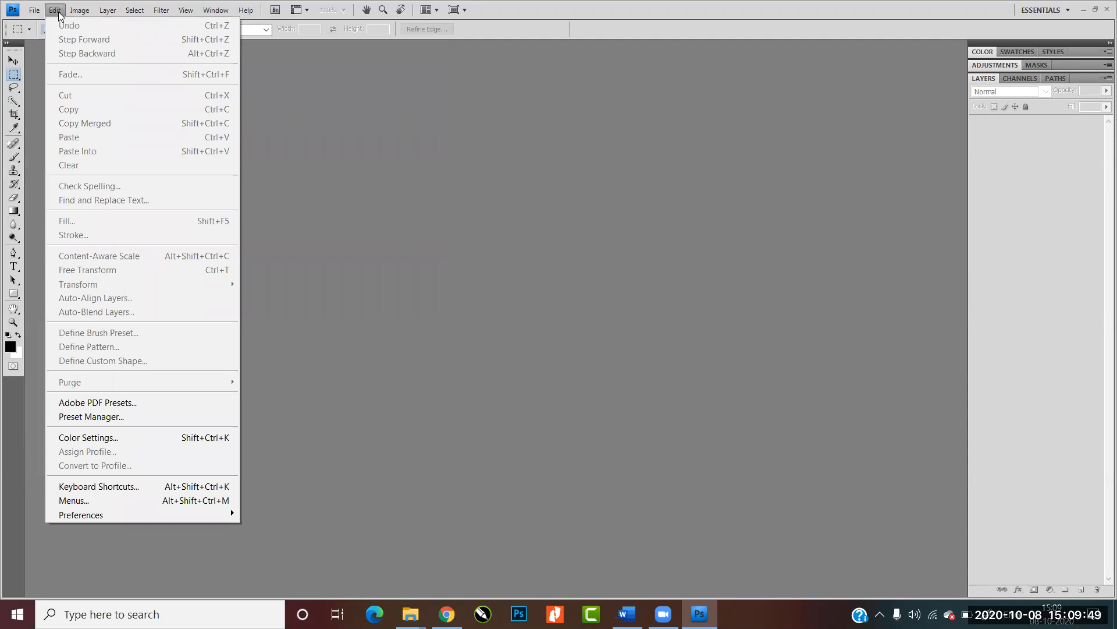
{"action": "left_click", "coordinate": [57, 12]}
{"action": "left_click", "coordinate": [86, 11]}
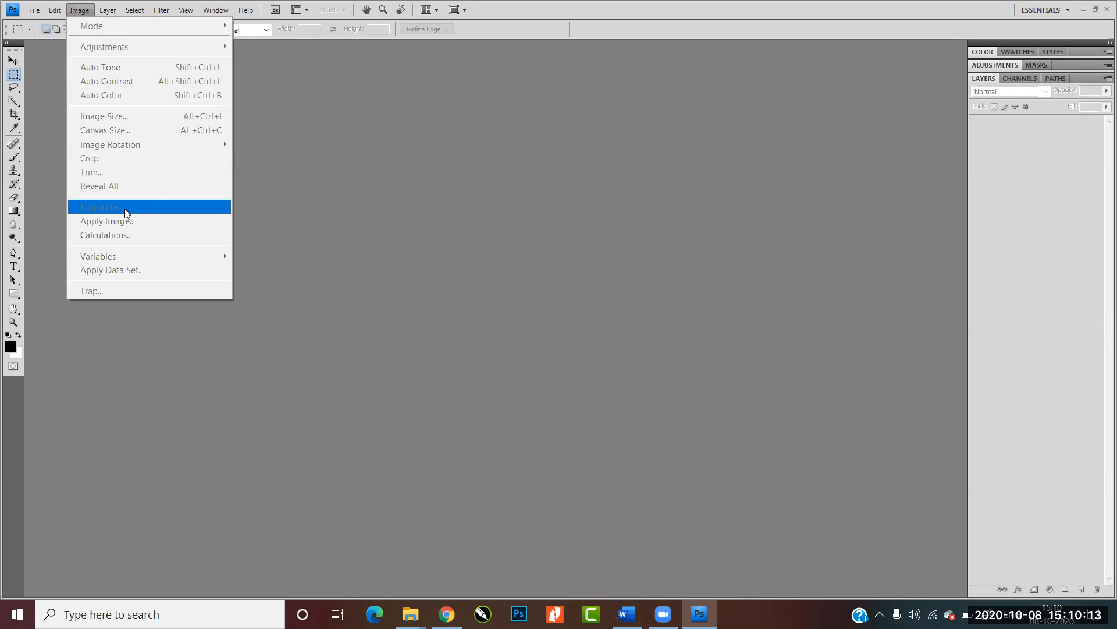
{"action": "left_click", "coordinate": [324, 175]}
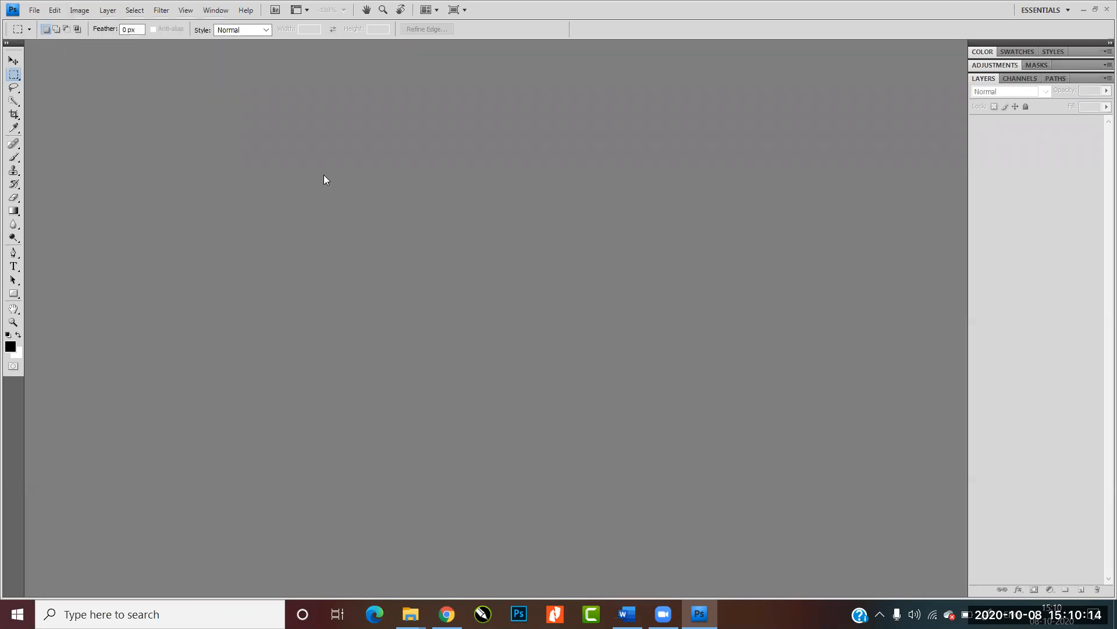
Start a new document named demo using the Default Photoshop Size preset.
{"action": "left_click", "coordinate": [36, 11]}
{"action": "left_click", "coordinate": [43, 25]}
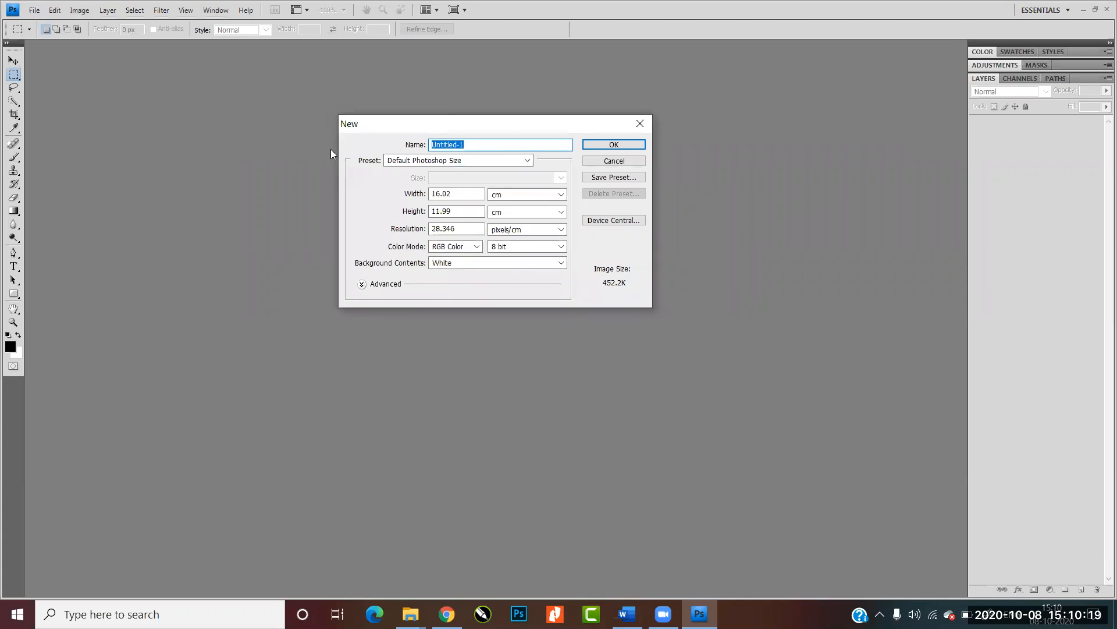
{"action": "type", "text": "demo"}
{"action": "left_click", "coordinate": [478, 161]}
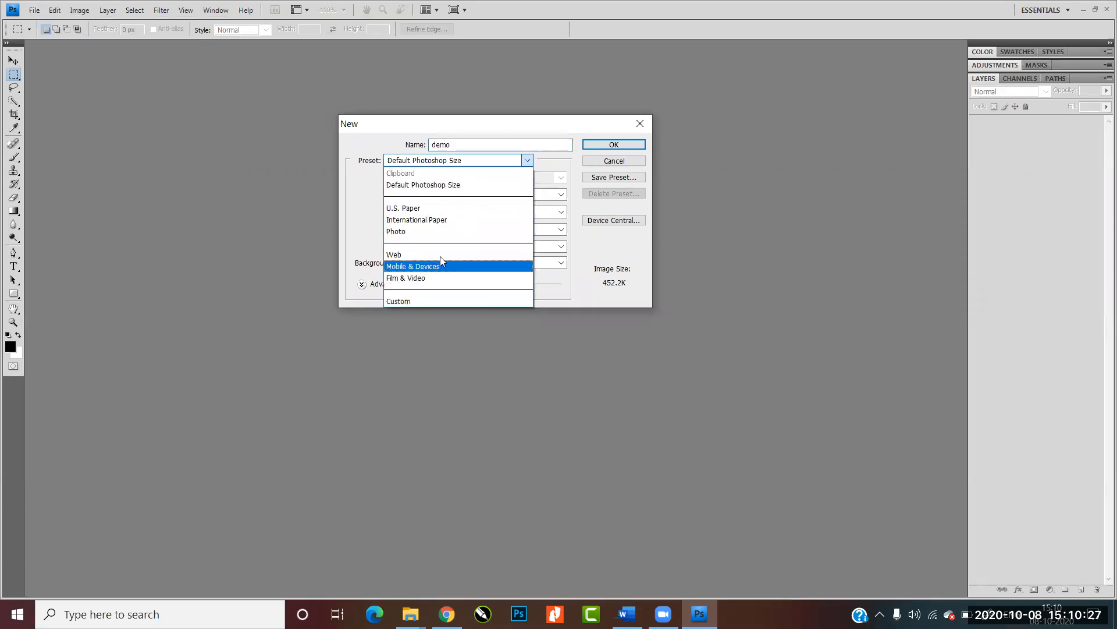
{"action": "left_click", "coordinate": [425, 184]}
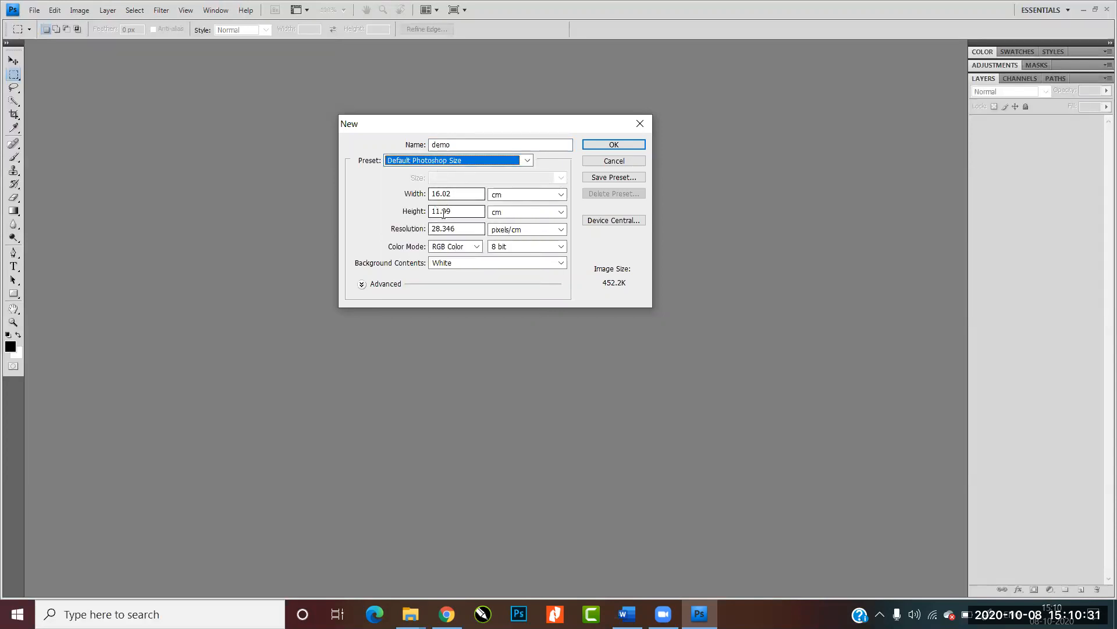
Set the new document's preset to International Paper, size A4, with its dimensions in inches.
{"action": "left_click", "coordinate": [507, 165]}
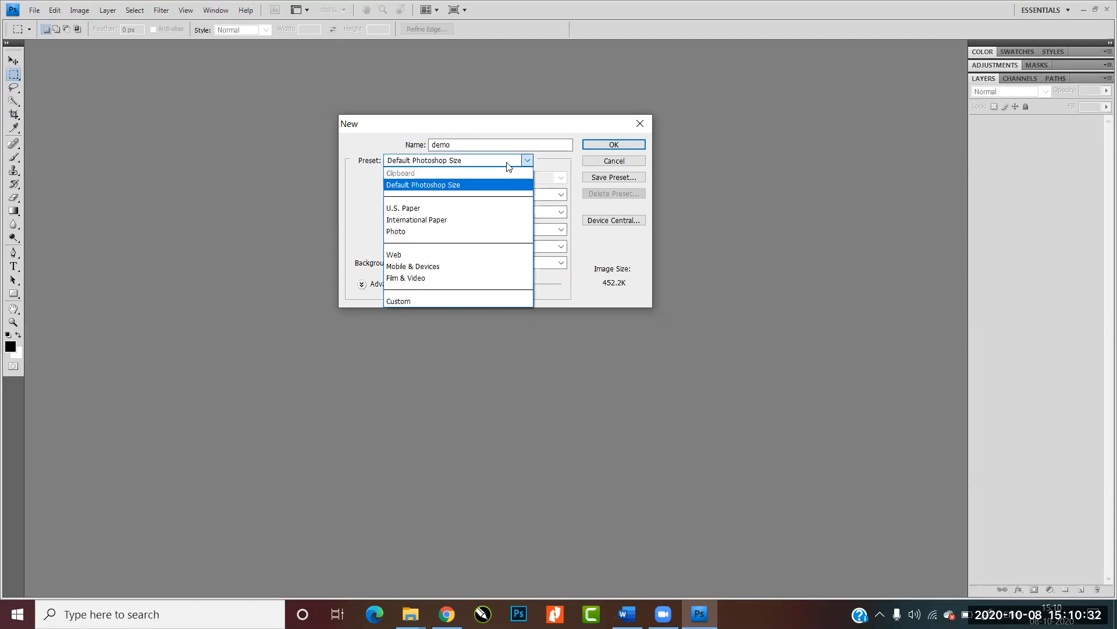
{"action": "left_click", "coordinate": [473, 220]}
{"action": "scroll", "coordinate": [473, 181], "scroll_direction": "down", "scroll_amount": 2}
{"action": "left_click", "coordinate": [473, 178]}
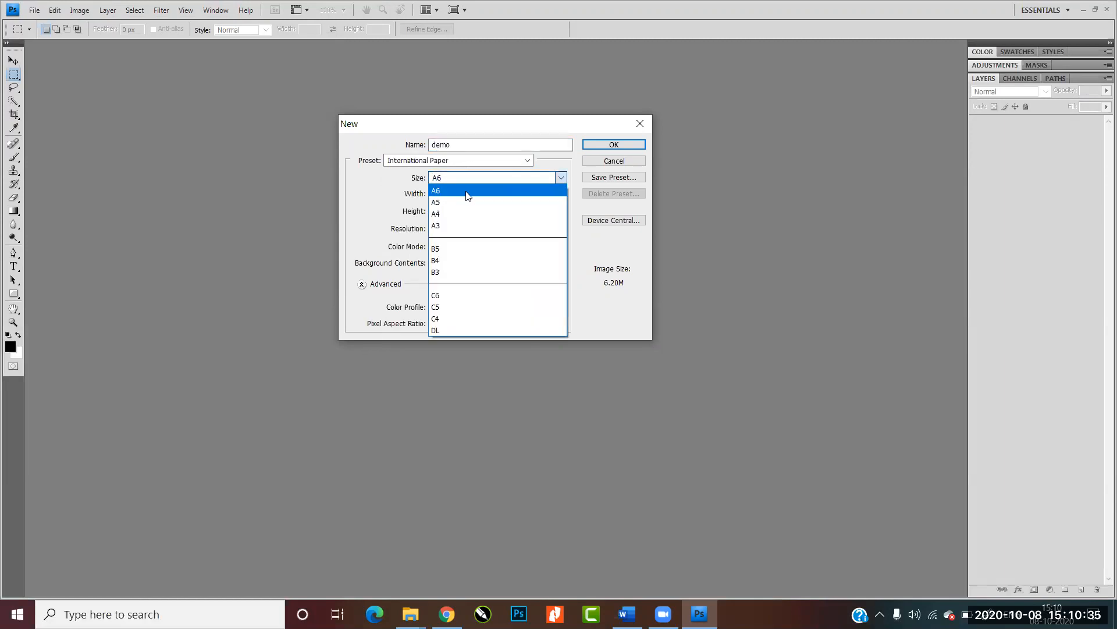
{"action": "left_click", "coordinate": [454, 213]}
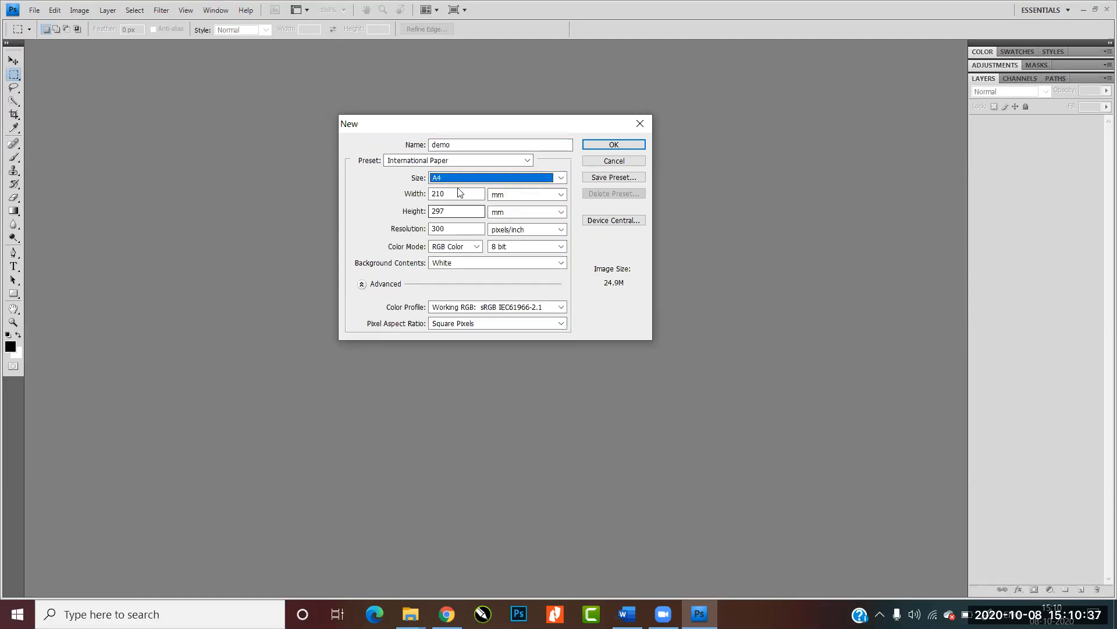
{"action": "left_click", "coordinate": [524, 194]}
{"action": "left_click", "coordinate": [496, 217]}
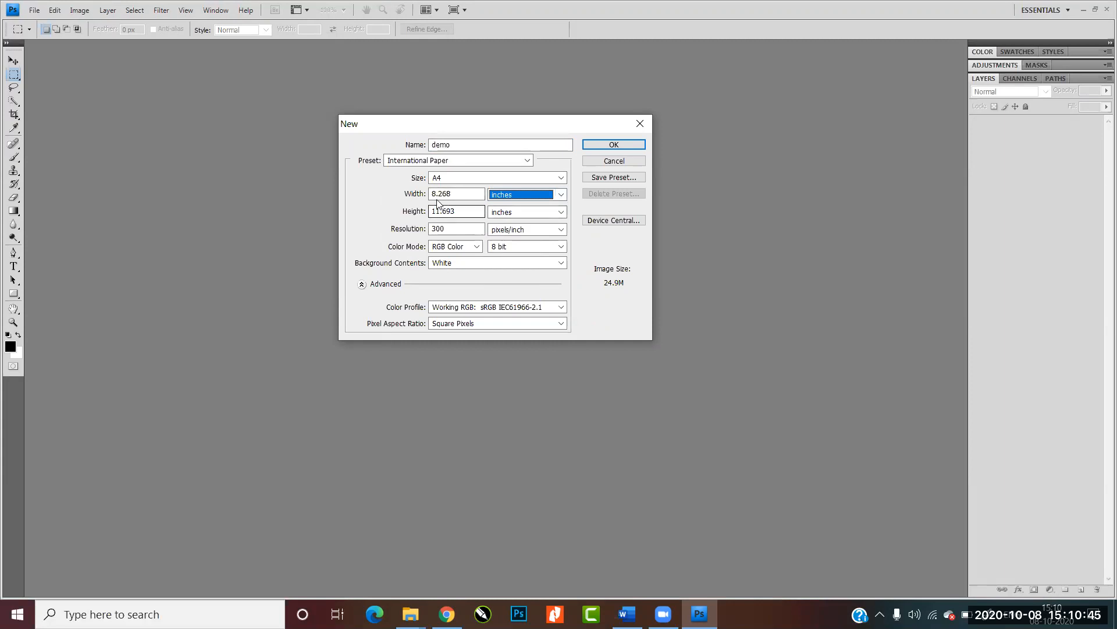
Set the new document's color mode to CMYK Color and create it.
{"action": "left_click", "coordinate": [442, 228]}
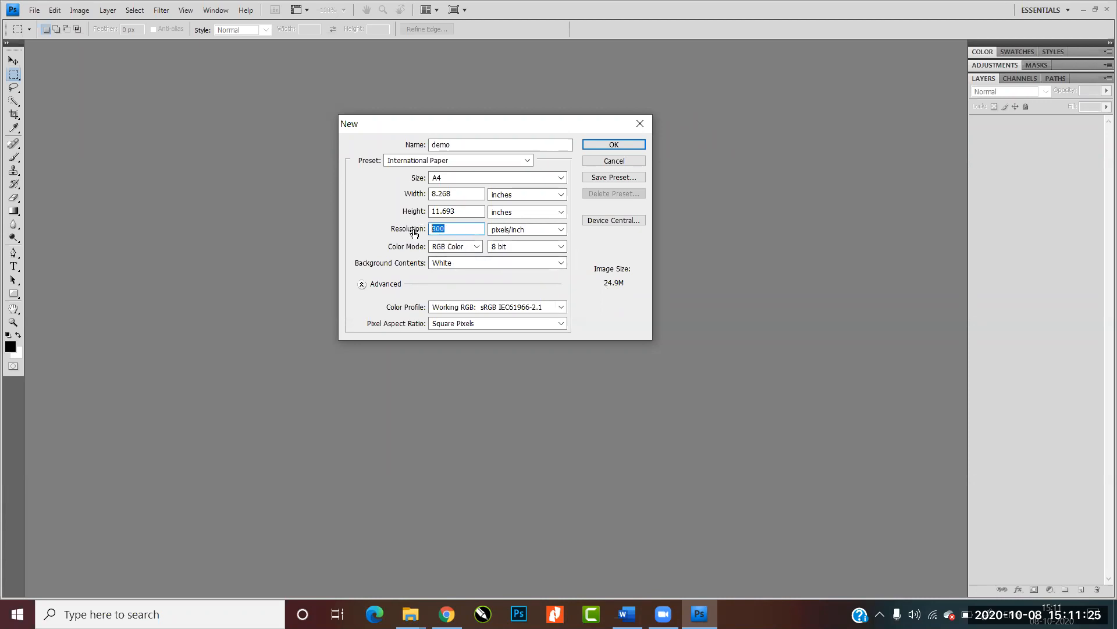
{"action": "left_click", "coordinate": [455, 248]}
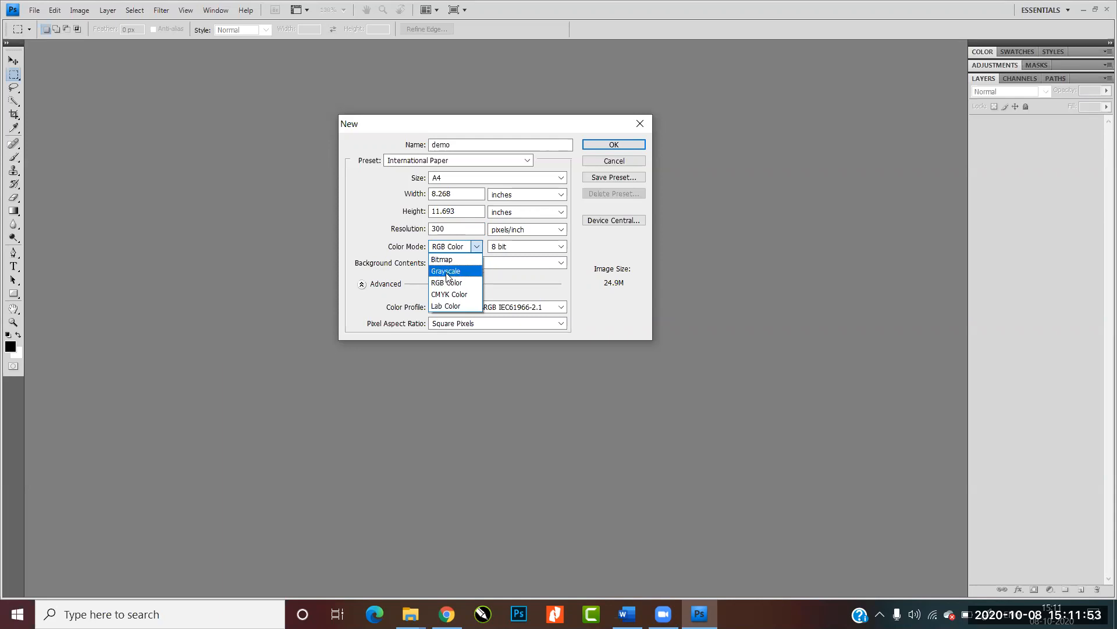
{"action": "left_click", "coordinate": [559, 265]}
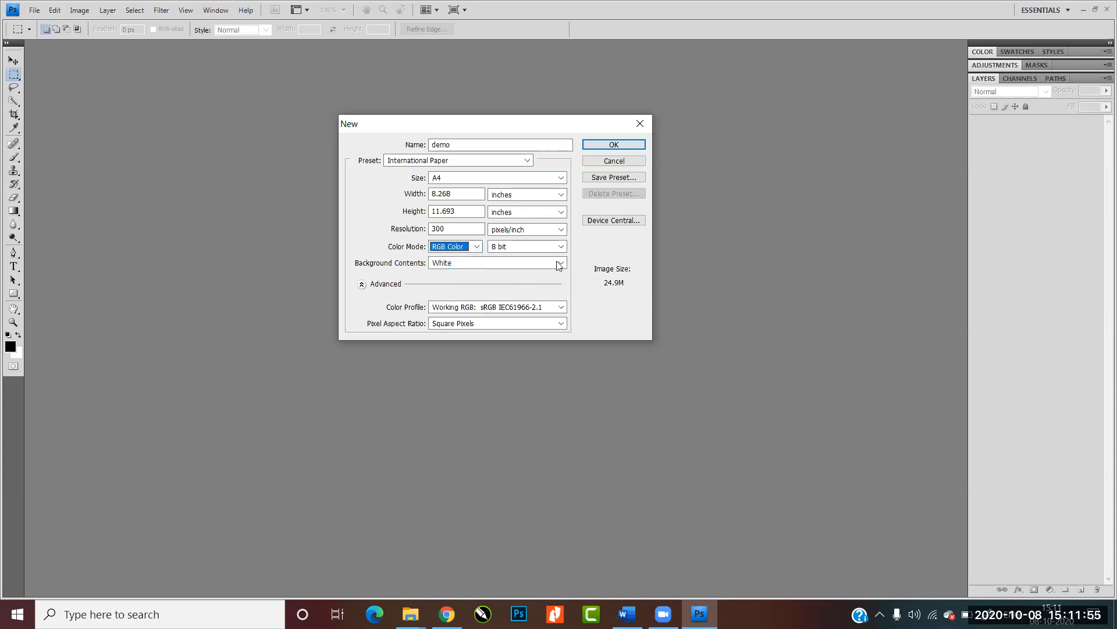
{"action": "left_click", "coordinate": [448, 251]}
{"action": "left_click", "coordinate": [450, 293]}
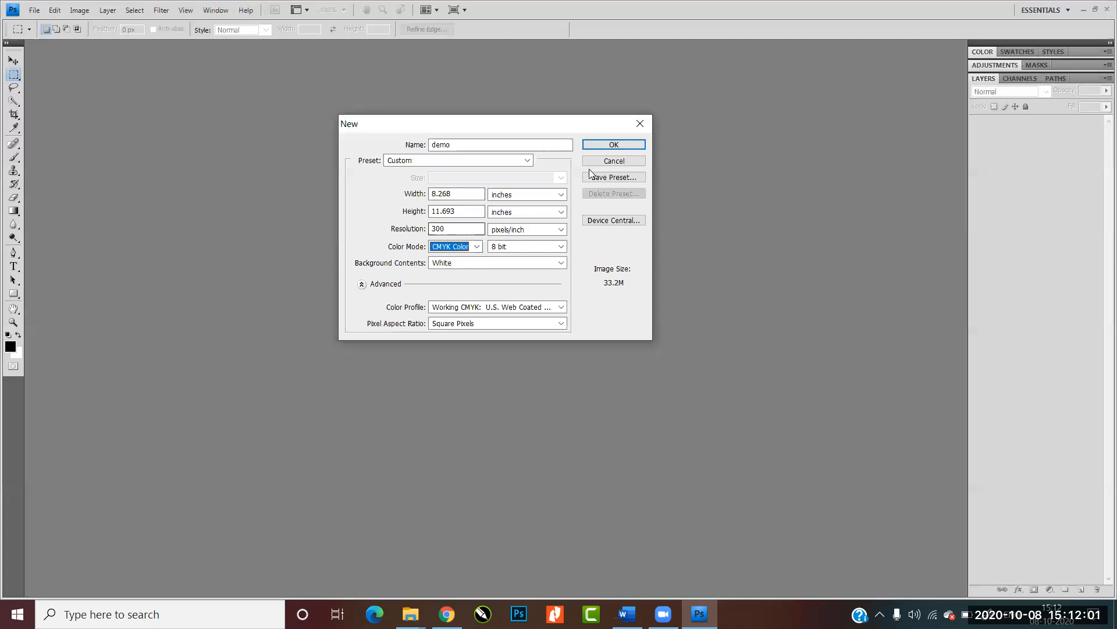
{"action": "left_click", "coordinate": [621, 147]}
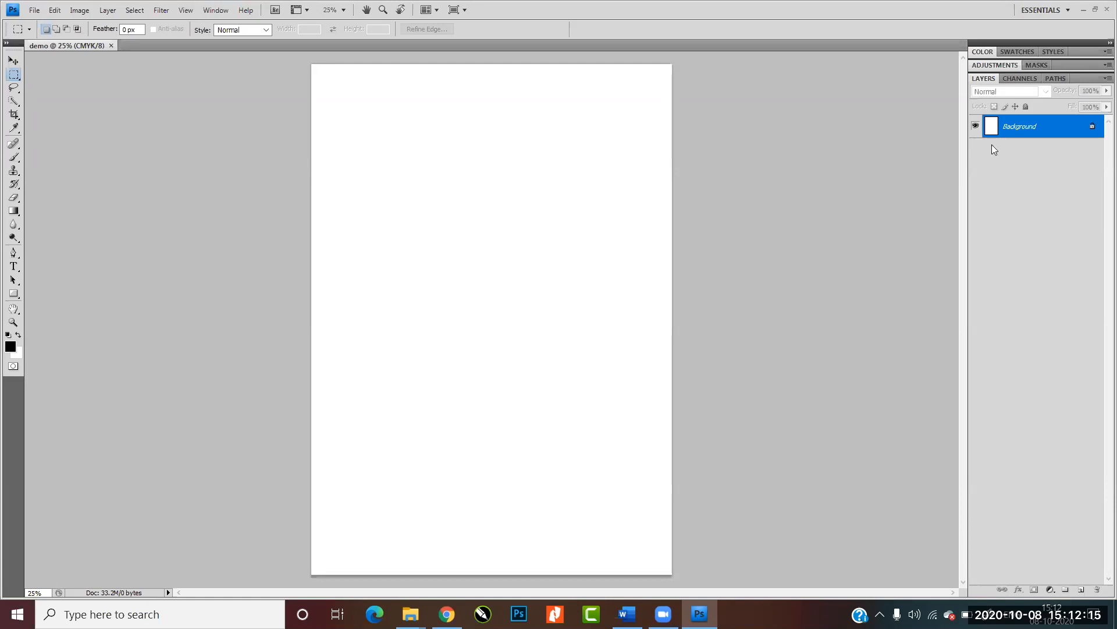
Convert the locked Background layer into a regular layer, accepting the default settings.
{"action": "double_click", "coordinate": [1033, 127]}
{"action": "left_click", "coordinate": [654, 196]}
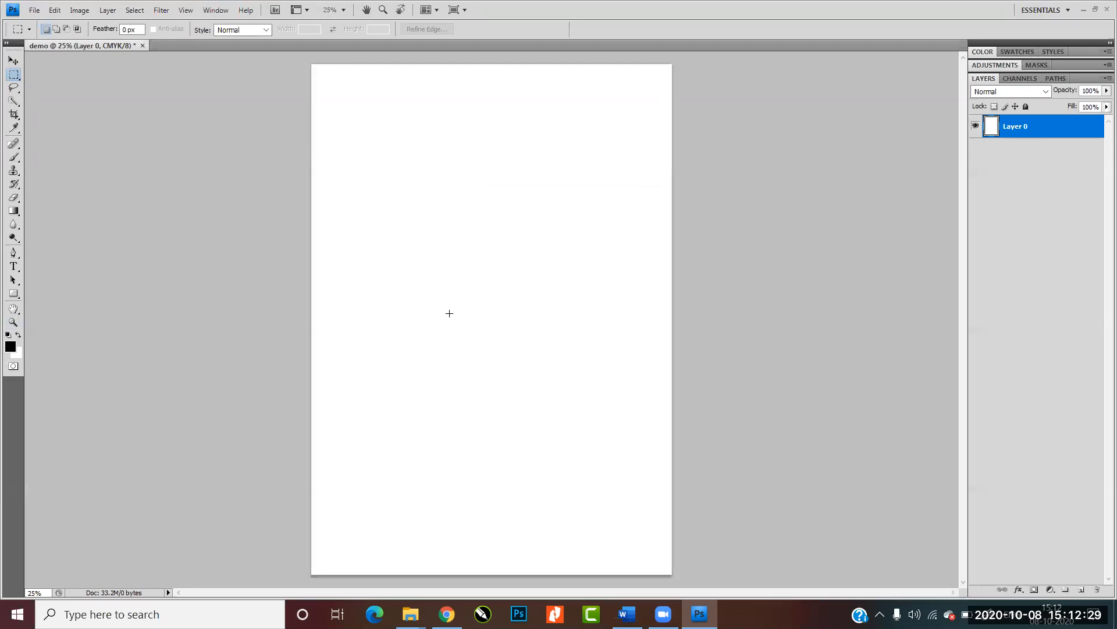
{"action": "key", "text": "ctrl+plus"}
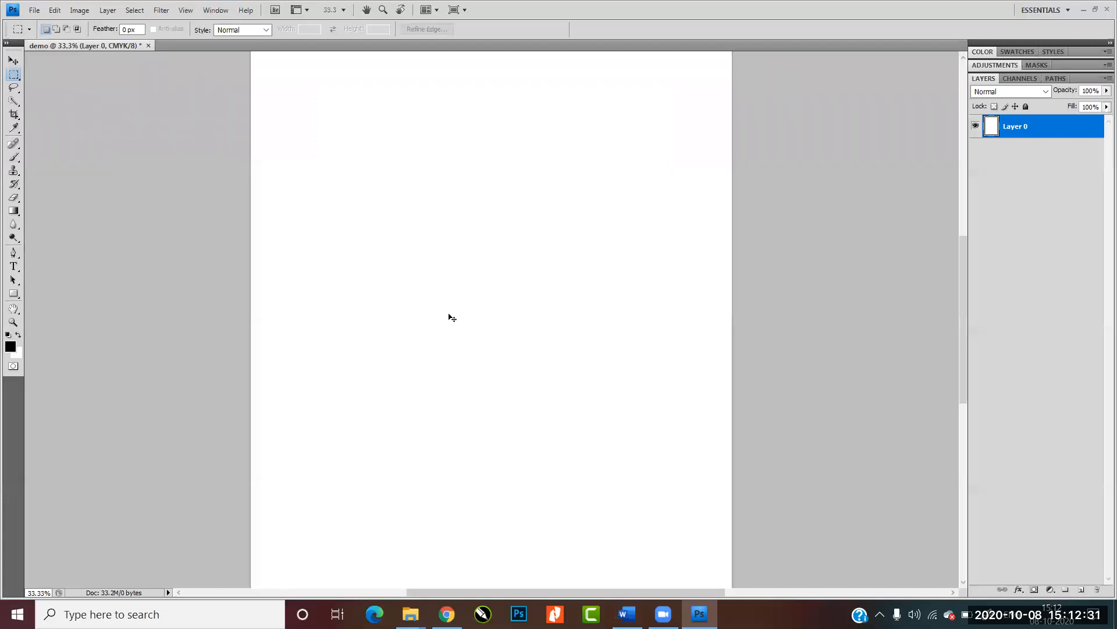
{"action": "key", "text": "ctrl+plus"}
{"action": "key", "text": "ctrl+minus"}
{"action": "key", "text": "ctrl+minus"}
{"action": "key", "text": "ctrl+minus"}
{"action": "key", "text": "ctrl+plus"}
{"action": "key", "text": "ctrl+minus"}
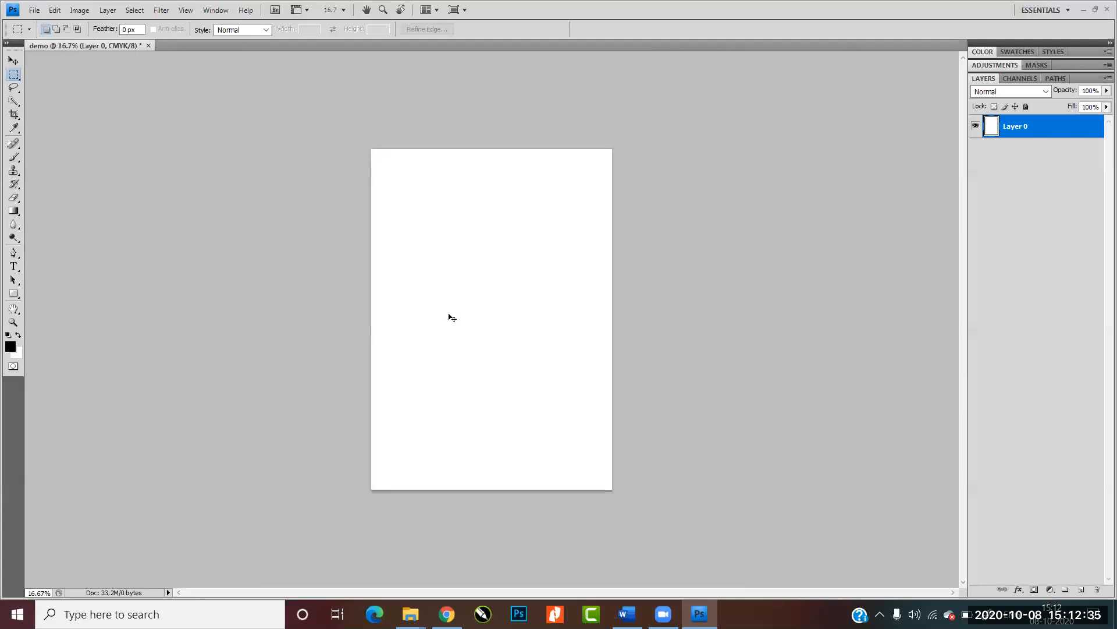
Duplicate the demo document as a new image named demo2.
{"action": "key", "text": "ctrl+plus"}
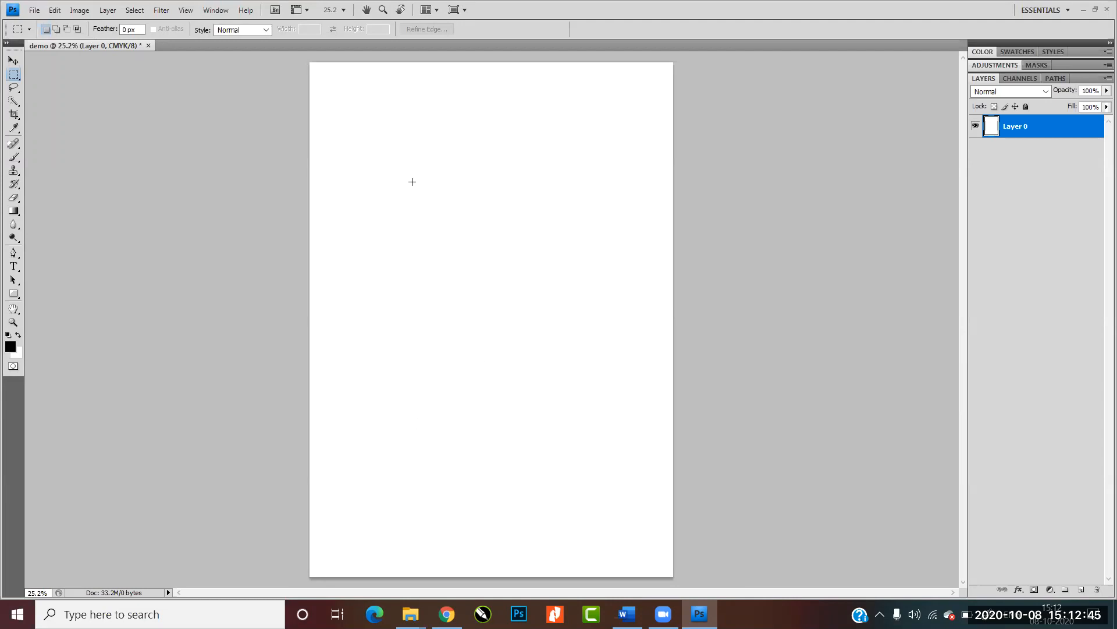
{"action": "left_click", "coordinate": [79, 10]}
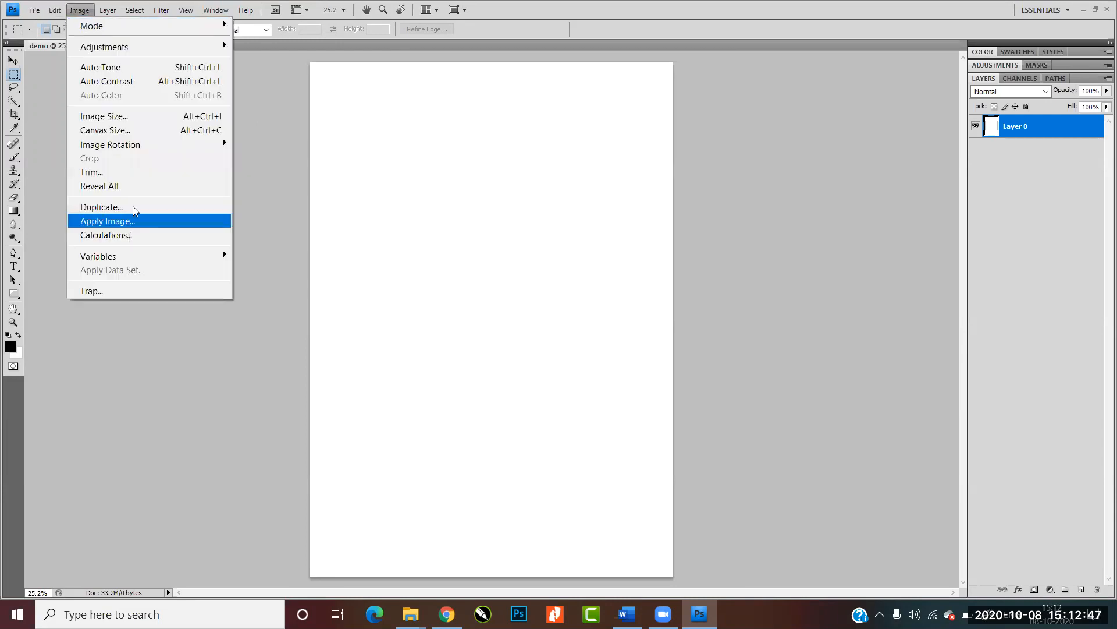
{"action": "left_click", "coordinate": [131, 207]}
{"action": "left_click_drag", "start_coordinate": [522, 219], "coordinate": [500, 219]}
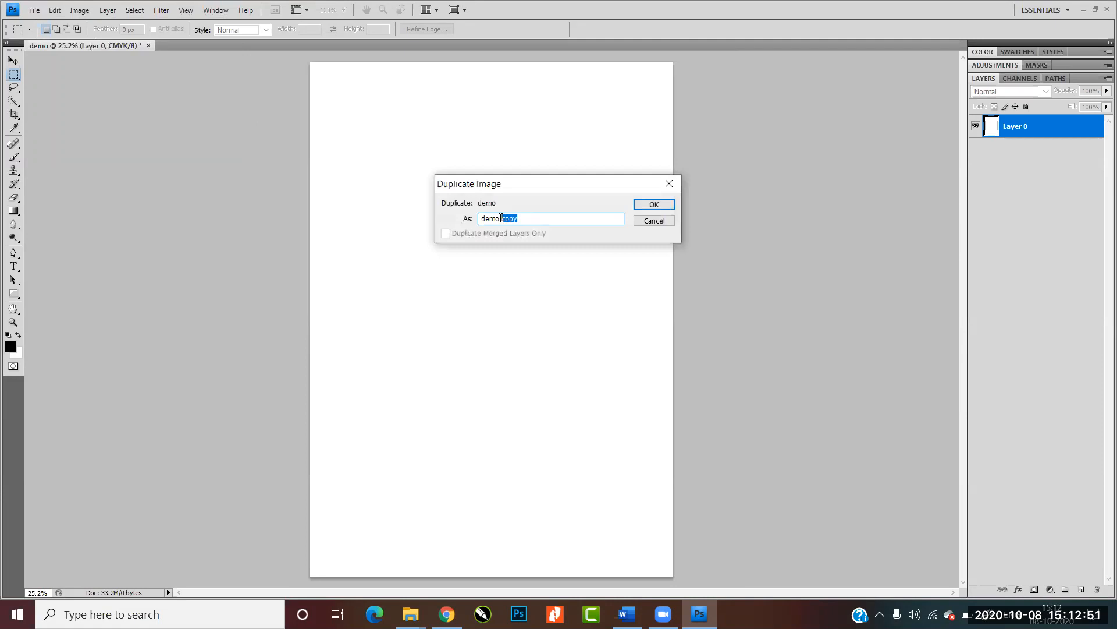
{"action": "left_click", "coordinate": [670, 205]}
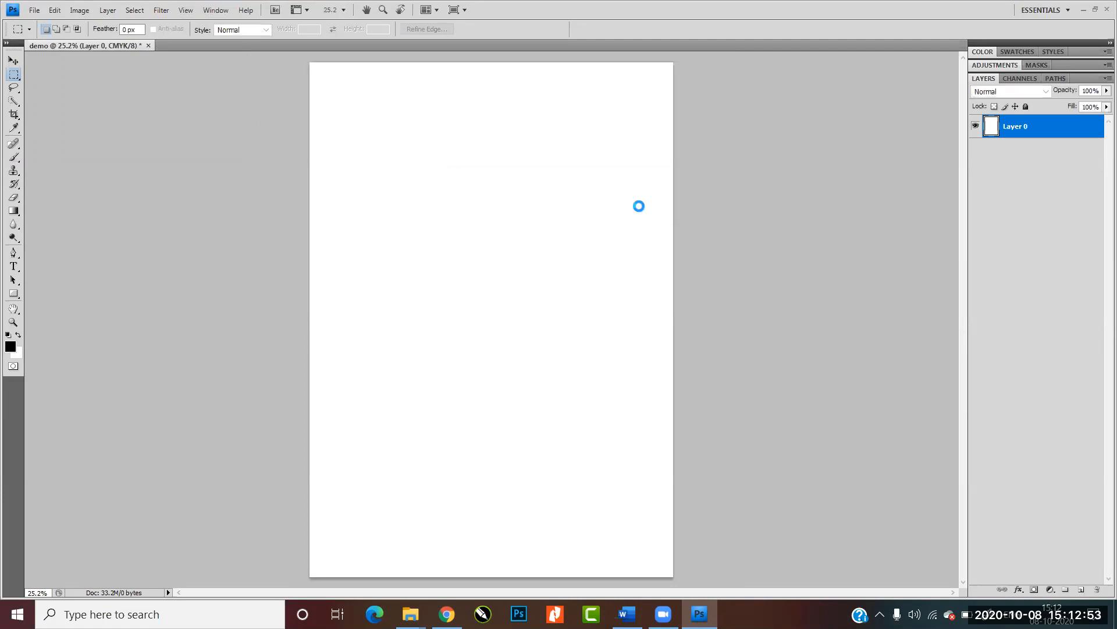
Compare the demo and demo2 documents by switching between them, ending on demo2.
{"action": "left_click", "coordinate": [140, 47]}
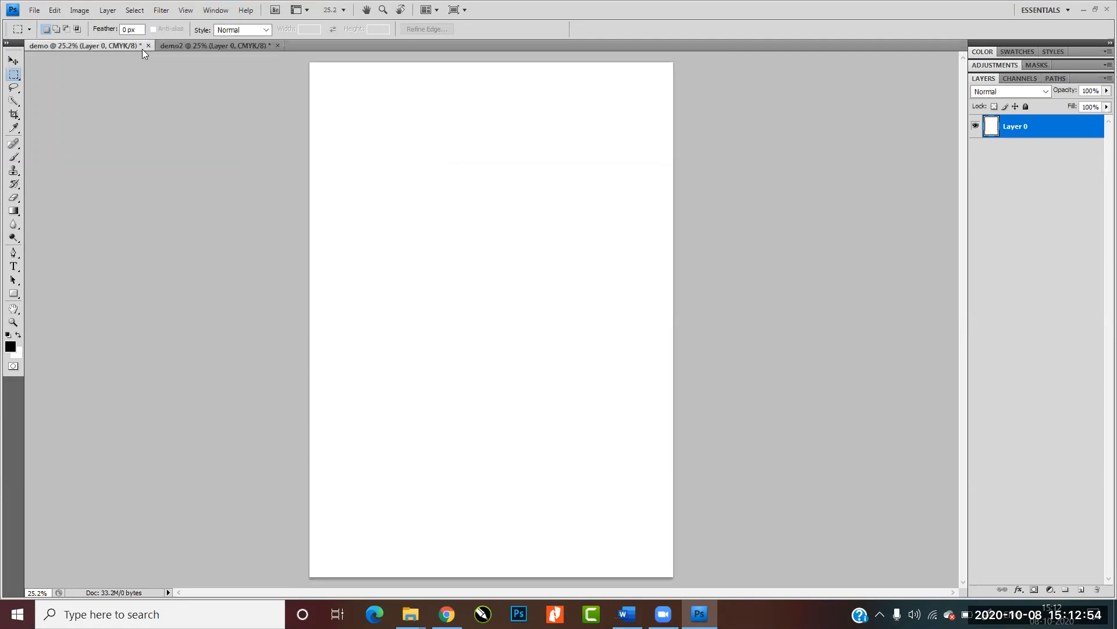
{"action": "left_click", "coordinate": [185, 46]}
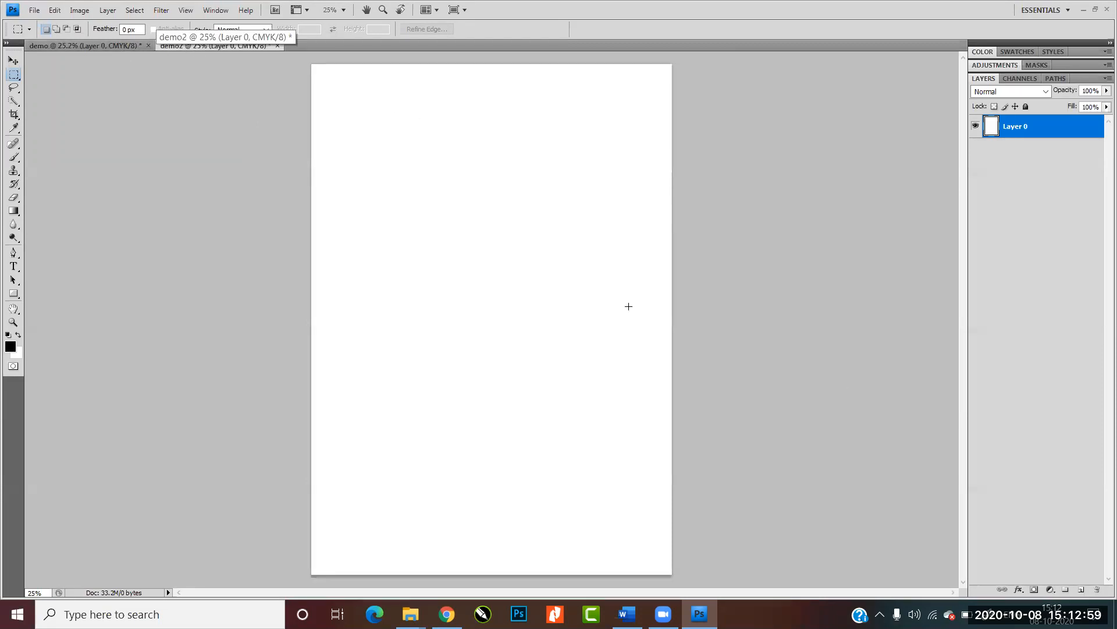
{"action": "left_click", "coordinate": [120, 45]}
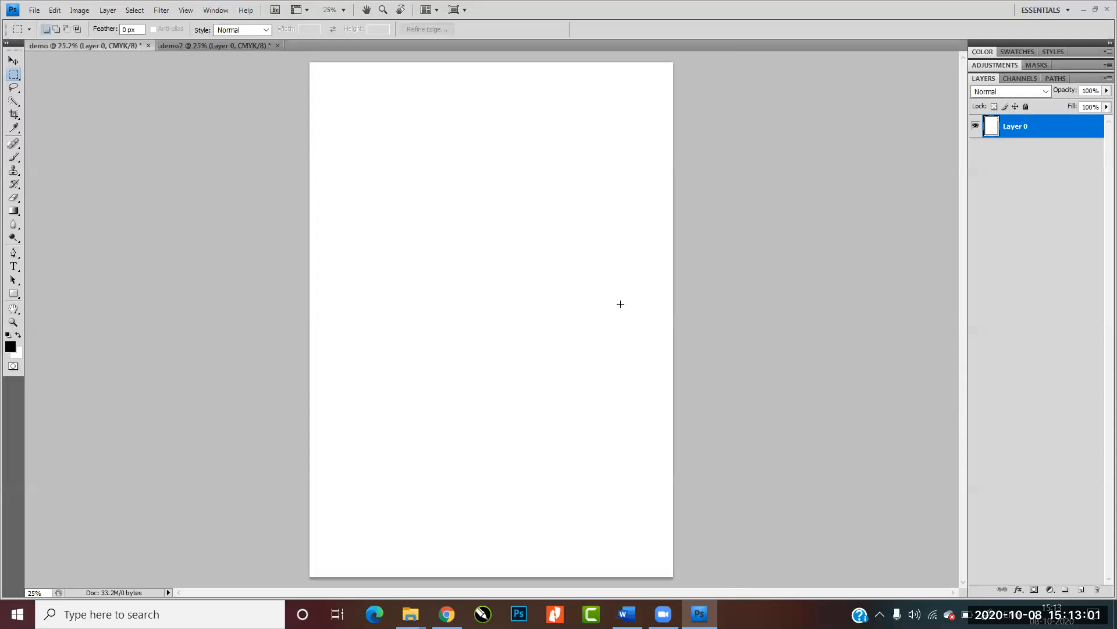
{"action": "left_click", "coordinate": [230, 47]}
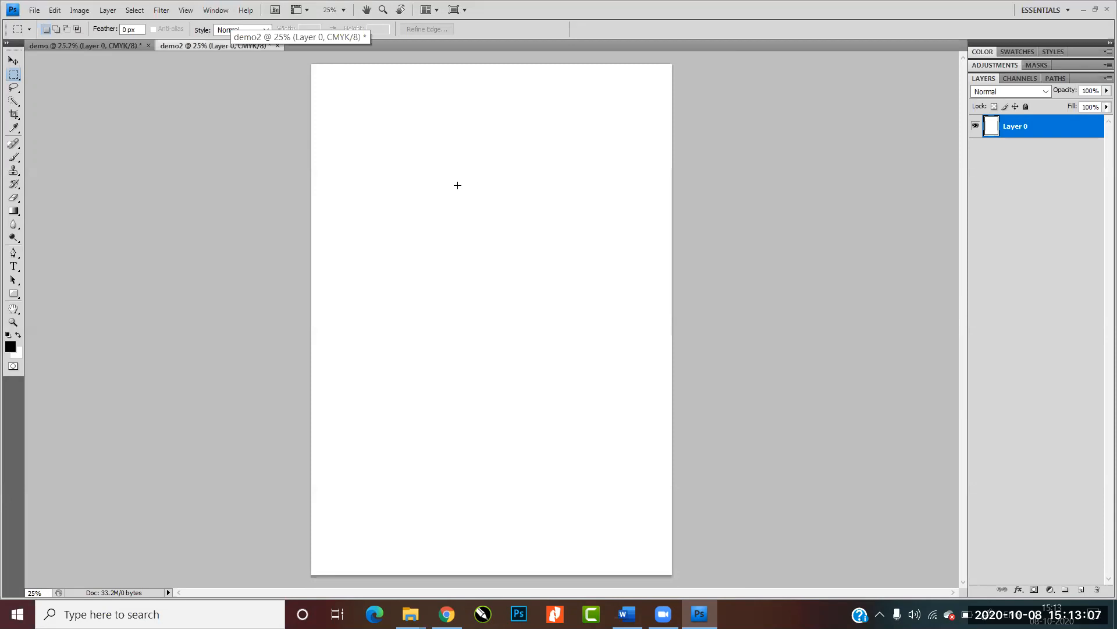
In demo2's Image Size settings, set the document units to inches and the width to 6 with proportions constrained.
{"action": "left_click", "coordinate": [80, 10]}
{"action": "left_click", "coordinate": [105, 123]}
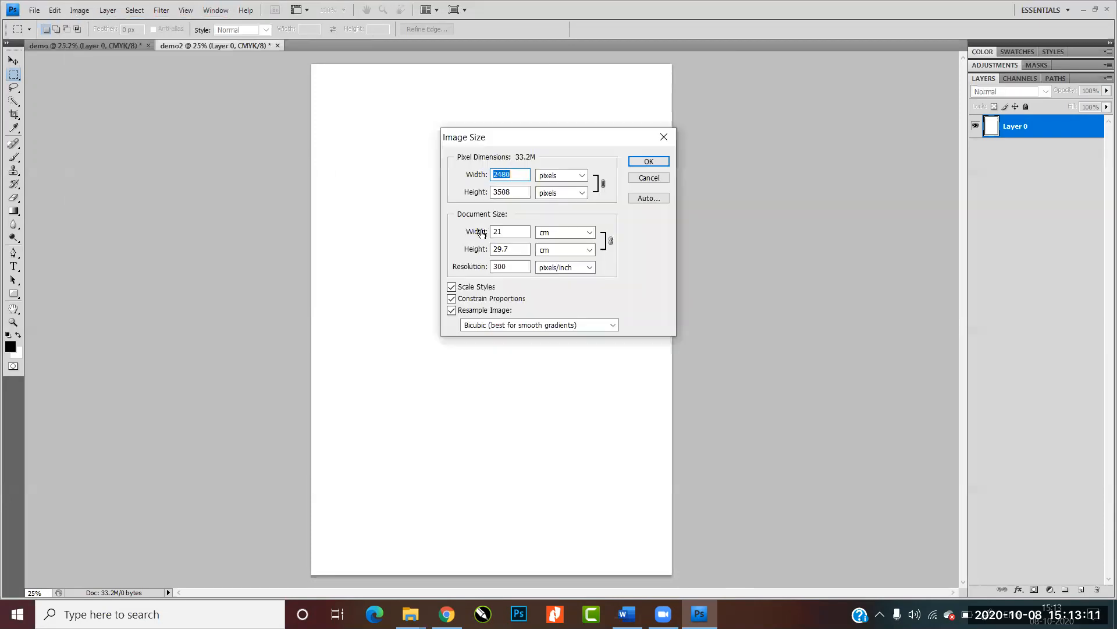
{"action": "left_click", "coordinate": [574, 233]}
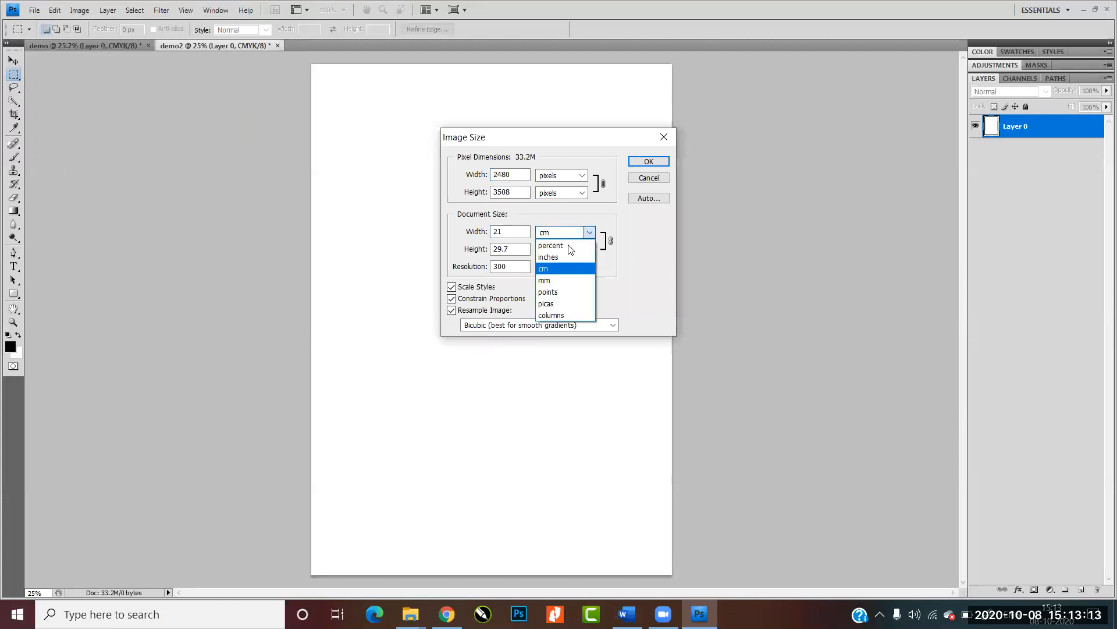
{"action": "left_click", "coordinate": [566, 252]}
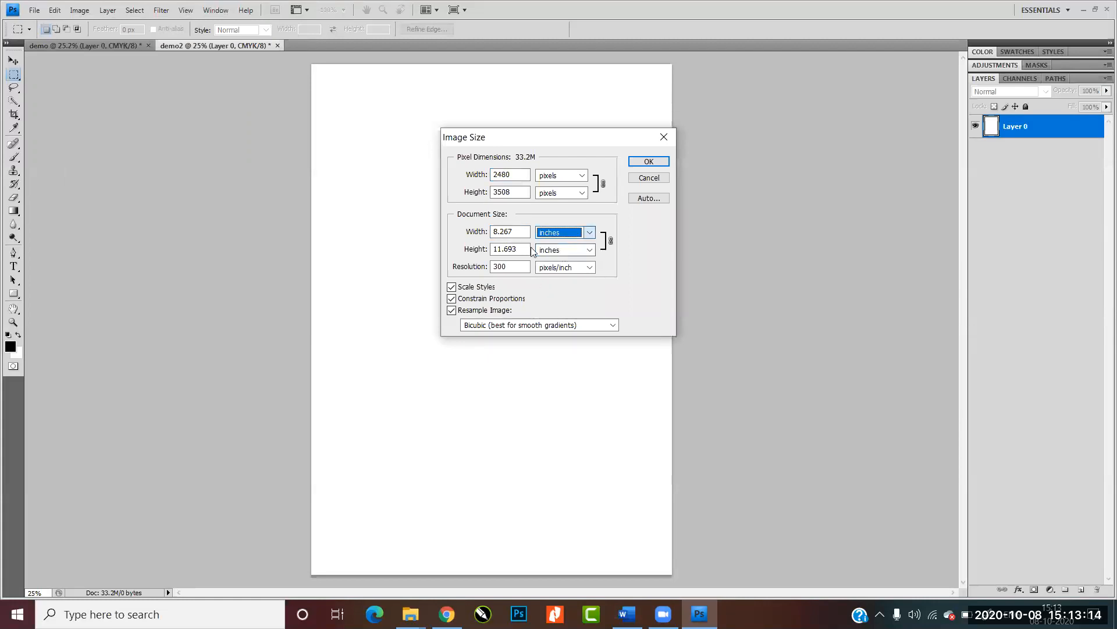
{"action": "double_click", "coordinate": [501, 233]}
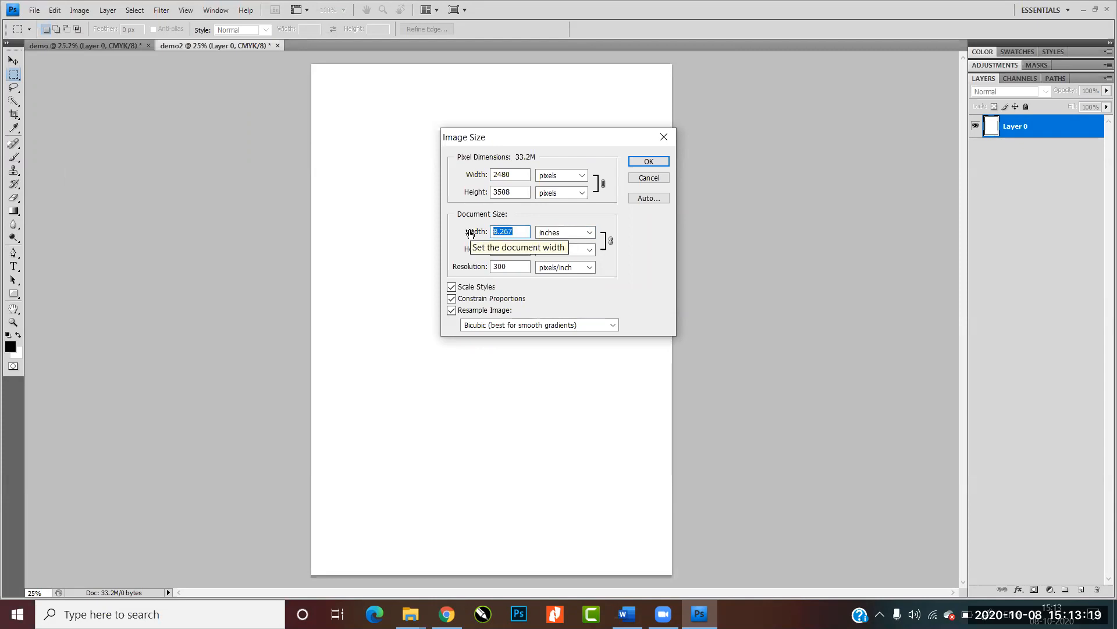
{"action": "type", "text": "6"}
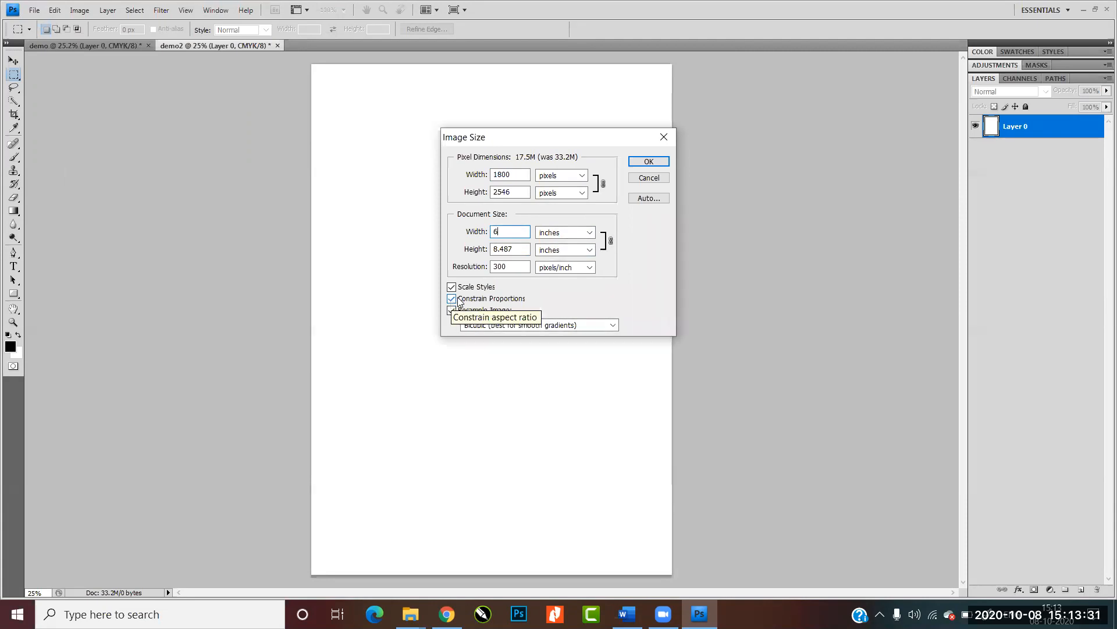
Turn off Constrain Proportions and resize demo2 to 12 inches wide by 8 inches high.
{"action": "key", "text": "ctrl+a"}
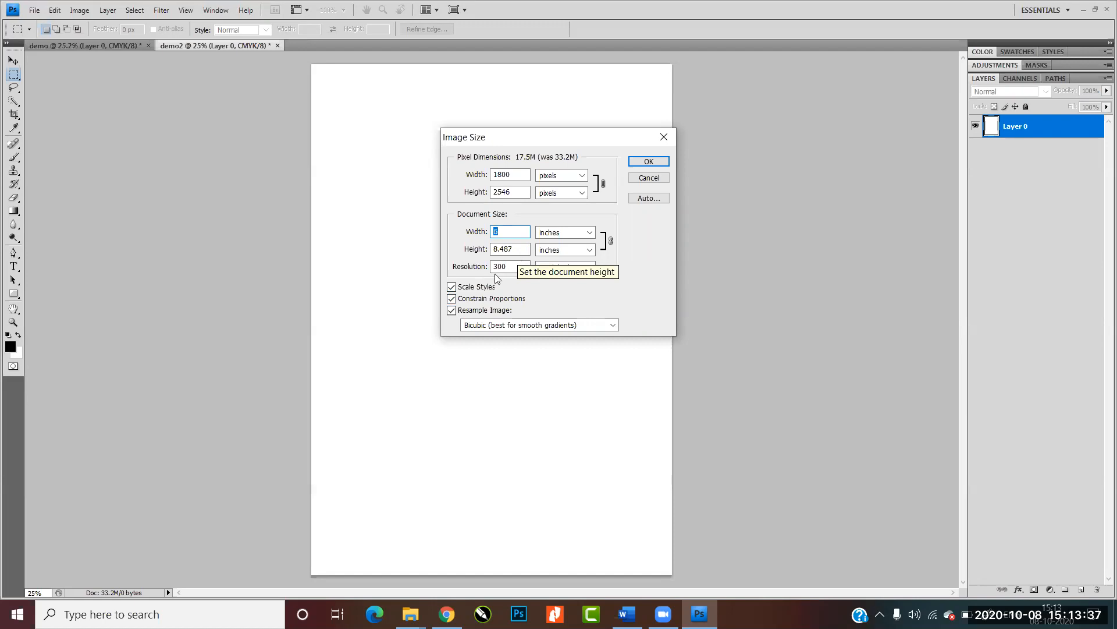
{"action": "left_click", "coordinate": [452, 299]}
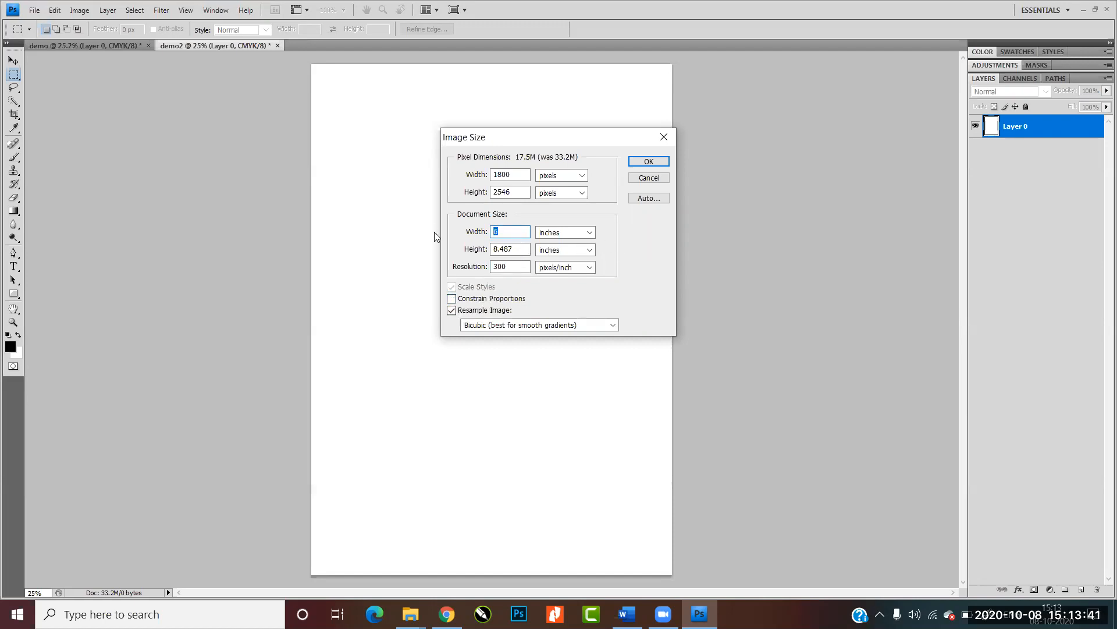
{"action": "key", "text": "Tab"}
{"action": "type", "text": "8"}
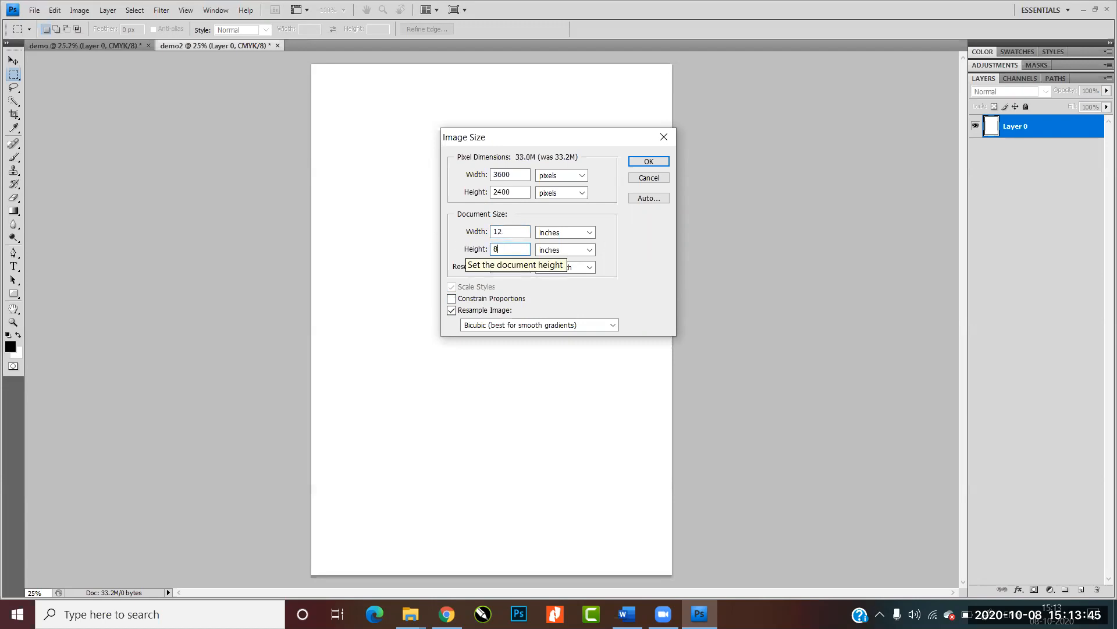
{"action": "left_click", "coordinate": [638, 162]}
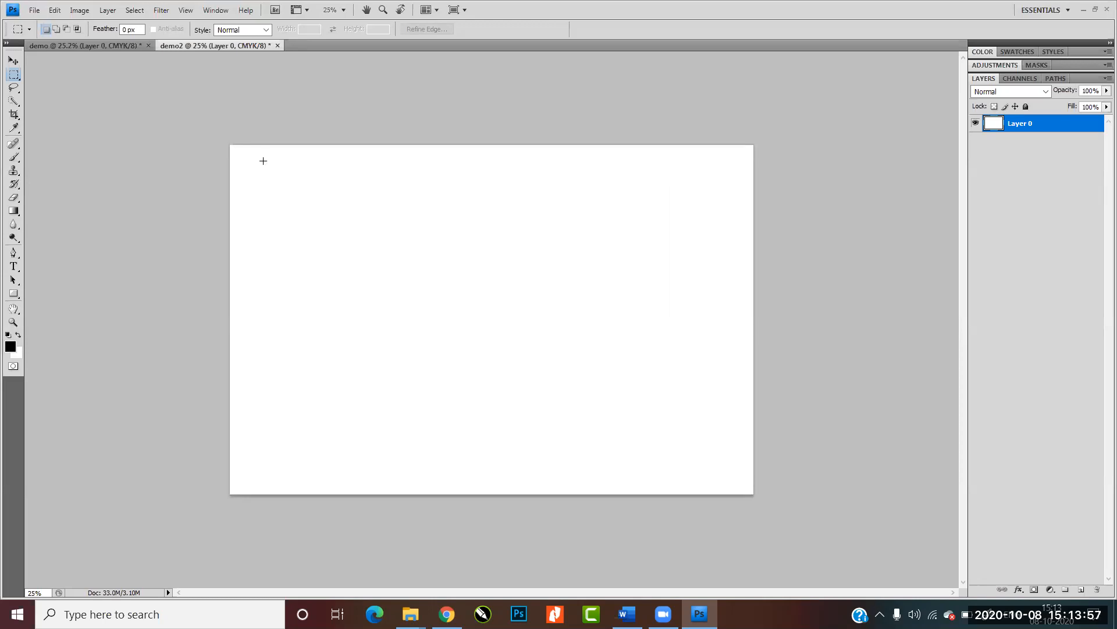
Begin opening an existing file and browse to the Desktop folder.
{"action": "left_click", "coordinate": [34, 10]}
{"action": "left_click", "coordinate": [41, 42]}
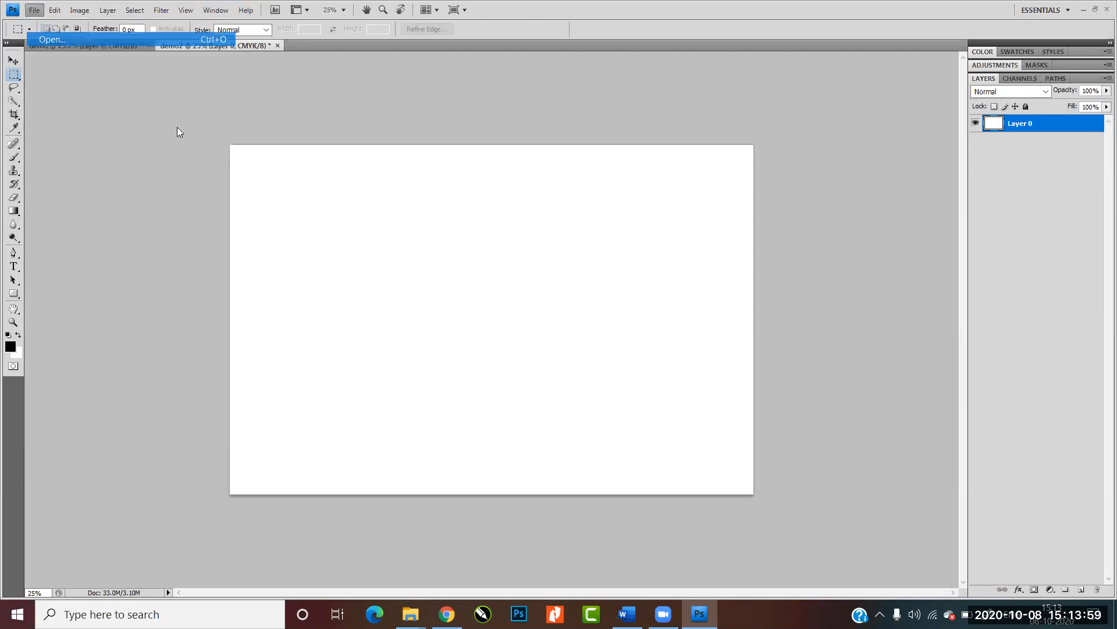
{"action": "scroll", "coordinate": [283, 192], "scroll_direction": "down", "scroll_amount": 3}
{"action": "left_click", "coordinate": [238, 151]}
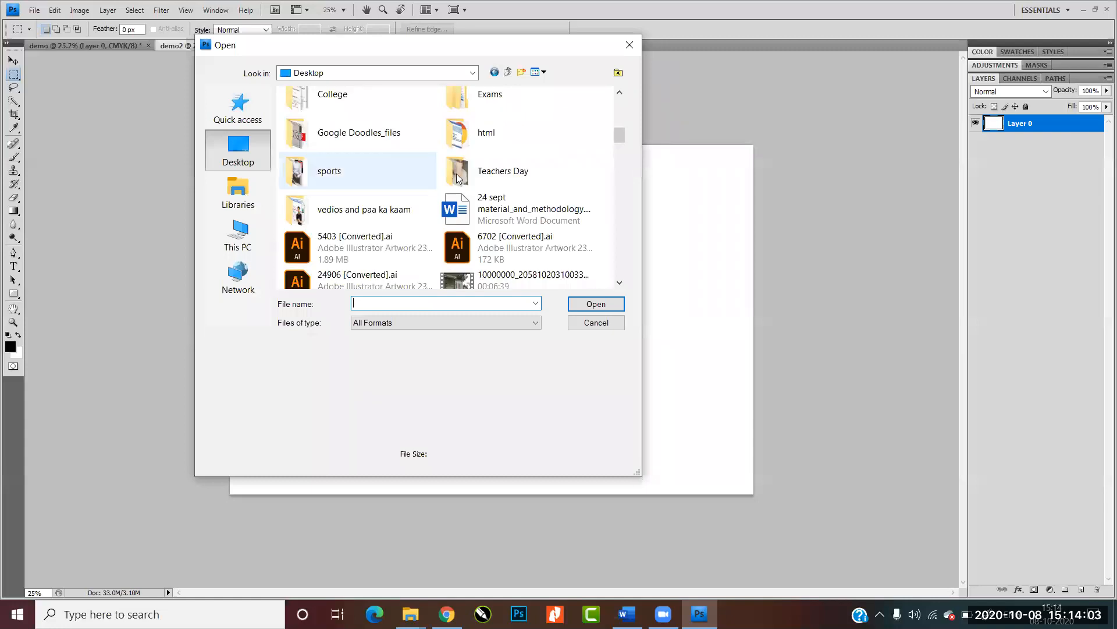
{"action": "double_click", "coordinate": [457, 170]}
{"action": "scroll", "coordinate": [427, 207], "scroll_direction": "down", "scroll_amount": 2}
{"action": "scroll", "coordinate": [427, 208], "scroll_direction": "down", "scroll_amount": 5}
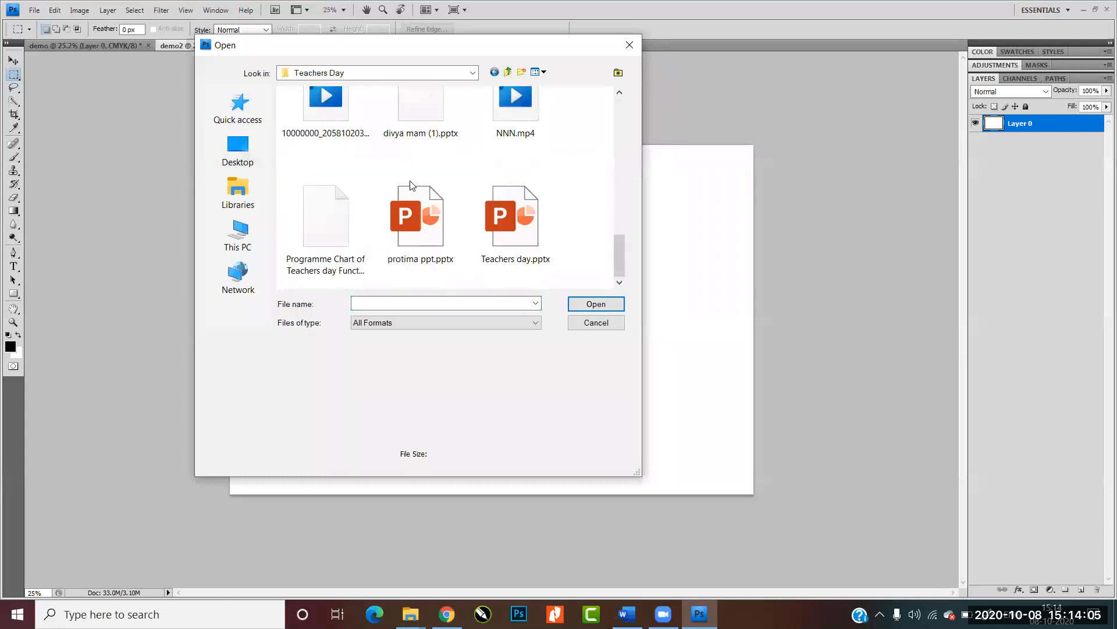
{"action": "scroll", "coordinate": [428, 207], "scroll_direction": "up", "scroll_amount": 5}
{"action": "left_click", "coordinate": [494, 71]}
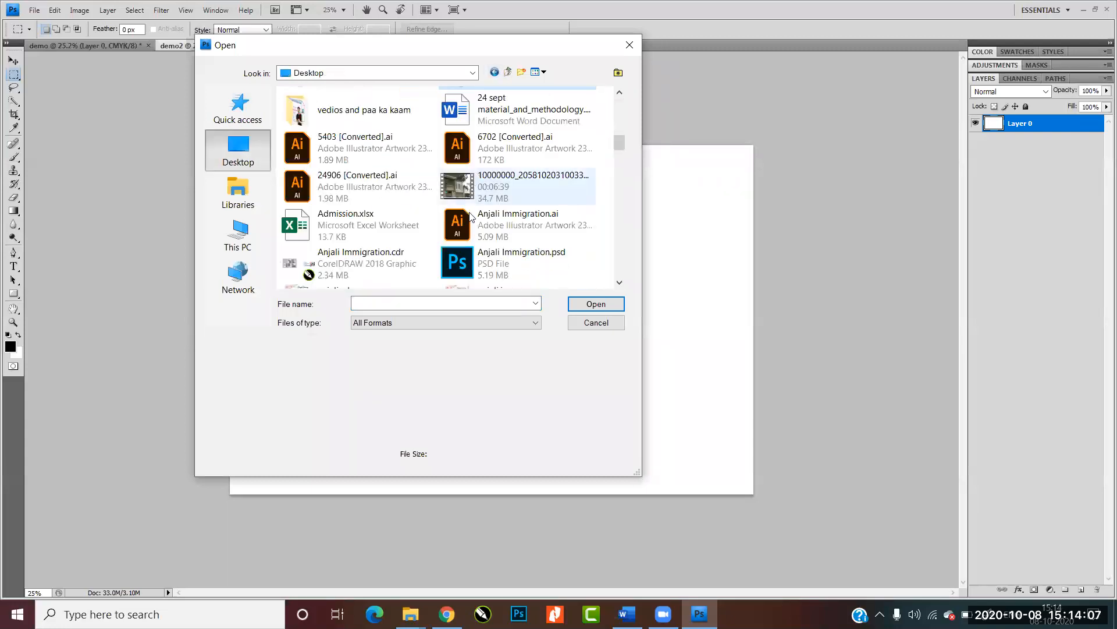
Open physics.jpg from the Desktop folder.
{"action": "scroll", "coordinate": [482, 173], "scroll_direction": "down", "scroll_amount": 10}
{"action": "scroll", "coordinate": [366, 217], "scroll_direction": "down", "scroll_amount": 5}
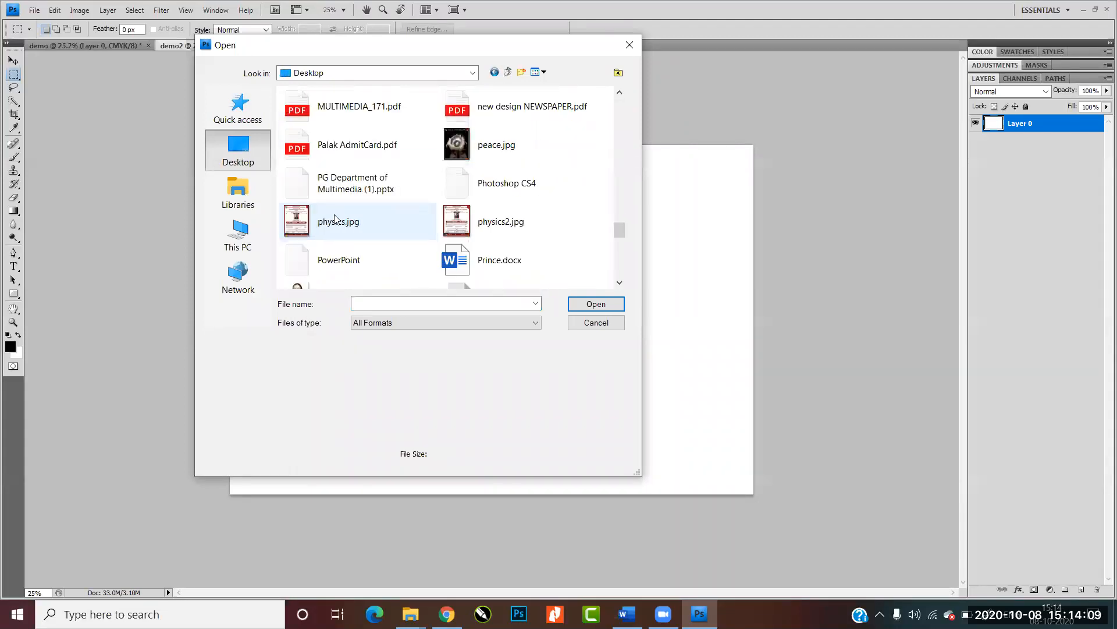
{"action": "double_click", "coordinate": [431, 232]}
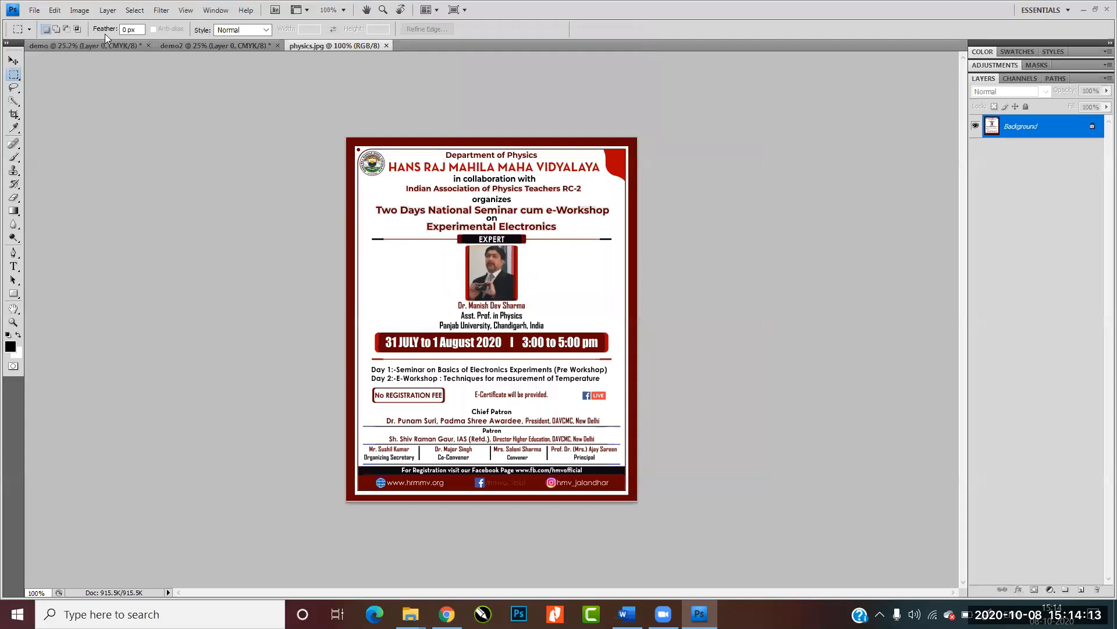
Try resizing physics.jpg to a height of 10 inches, keeping the width at 5 inches with proportions unconstrained.
{"action": "left_click", "coordinate": [79, 10]}
{"action": "left_click", "coordinate": [116, 119]}
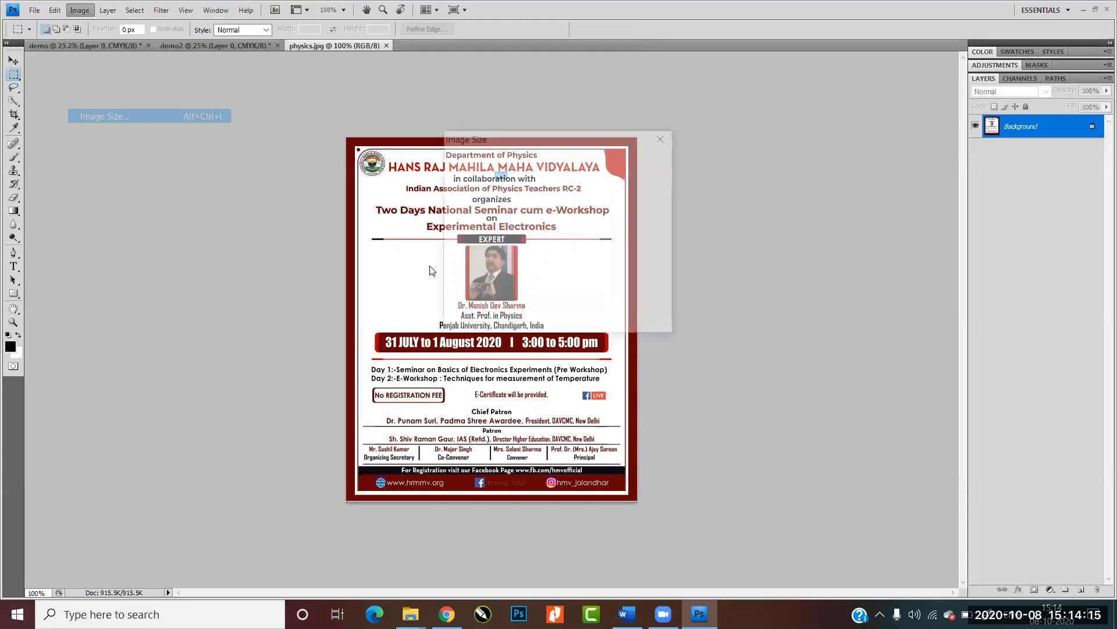
{"action": "double_click", "coordinate": [517, 254]}
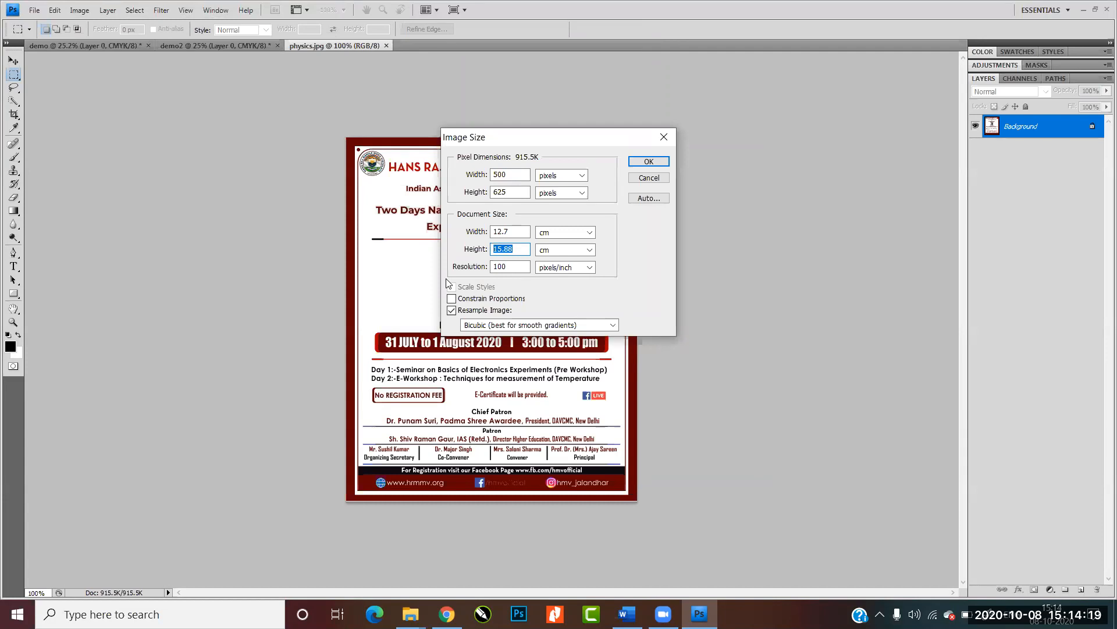
{"action": "left_click", "coordinate": [563, 237]}
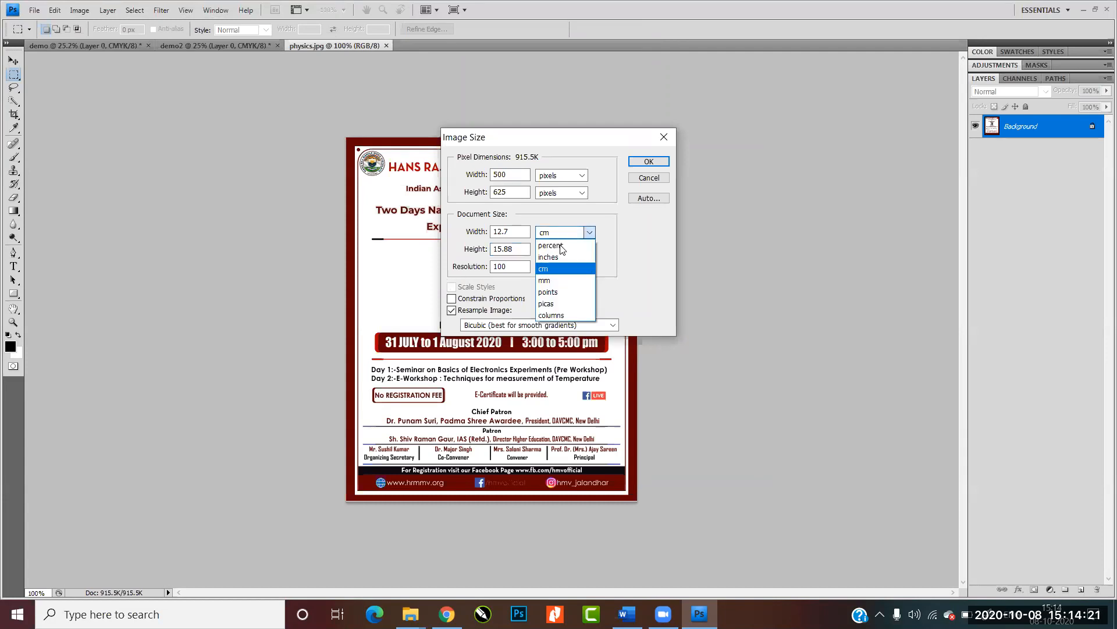
{"action": "left_click", "coordinate": [559, 258]}
{"action": "left_click", "coordinate": [473, 256]}
{"action": "type", "text": "10"}
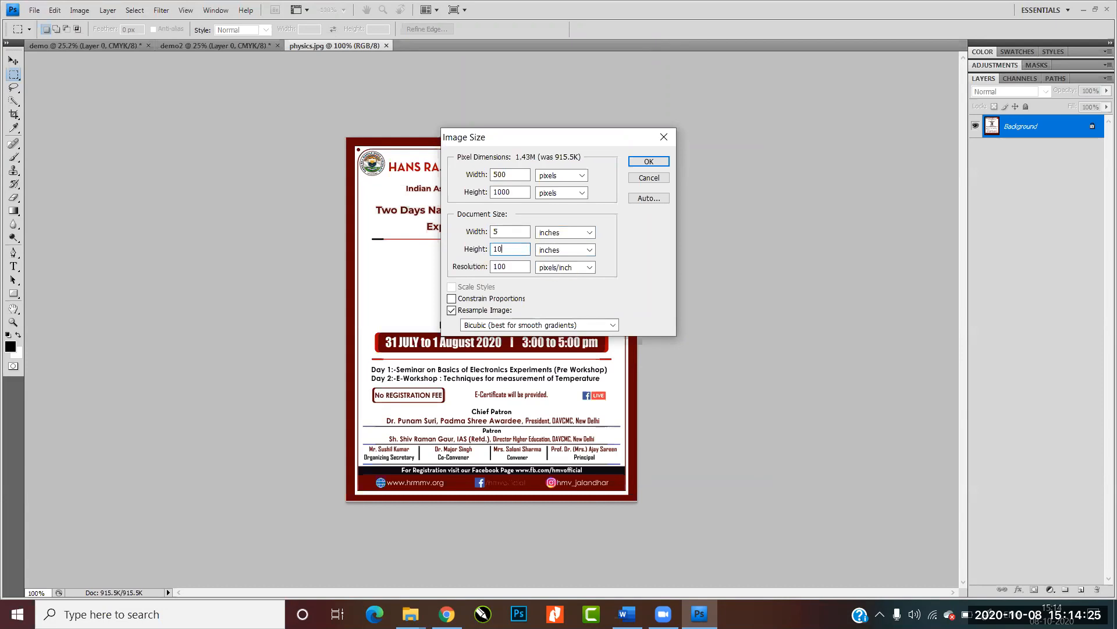
{"action": "left_click", "coordinate": [657, 162]}
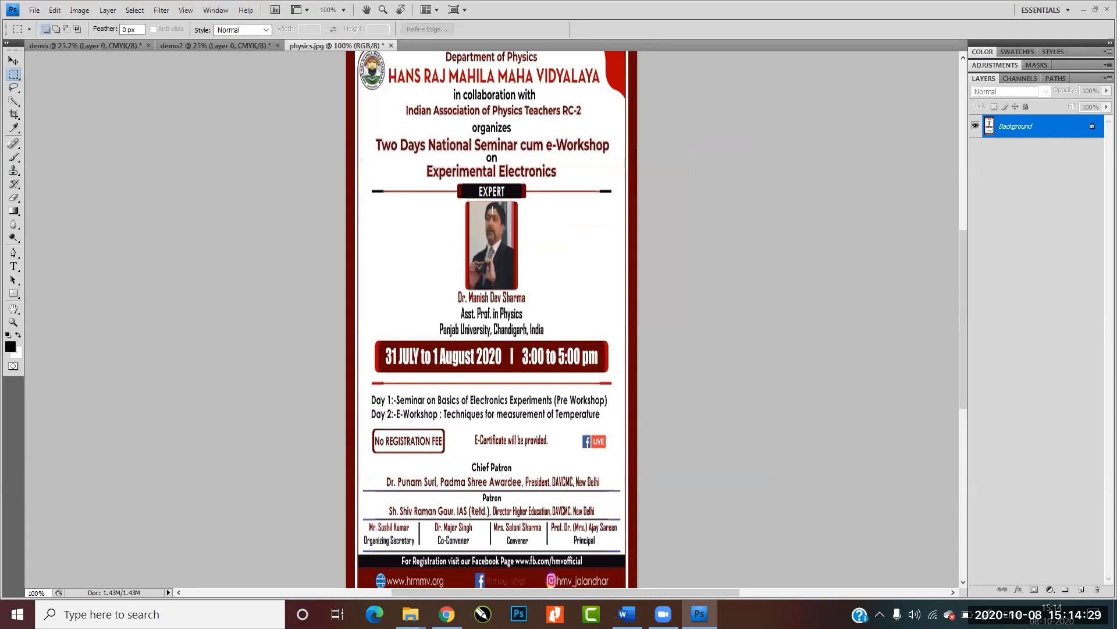
Look over the resized poster and undo the Image Size change.
{"action": "scroll", "coordinate": [568, 270], "scroll_direction": "down", "scroll_amount": 1}
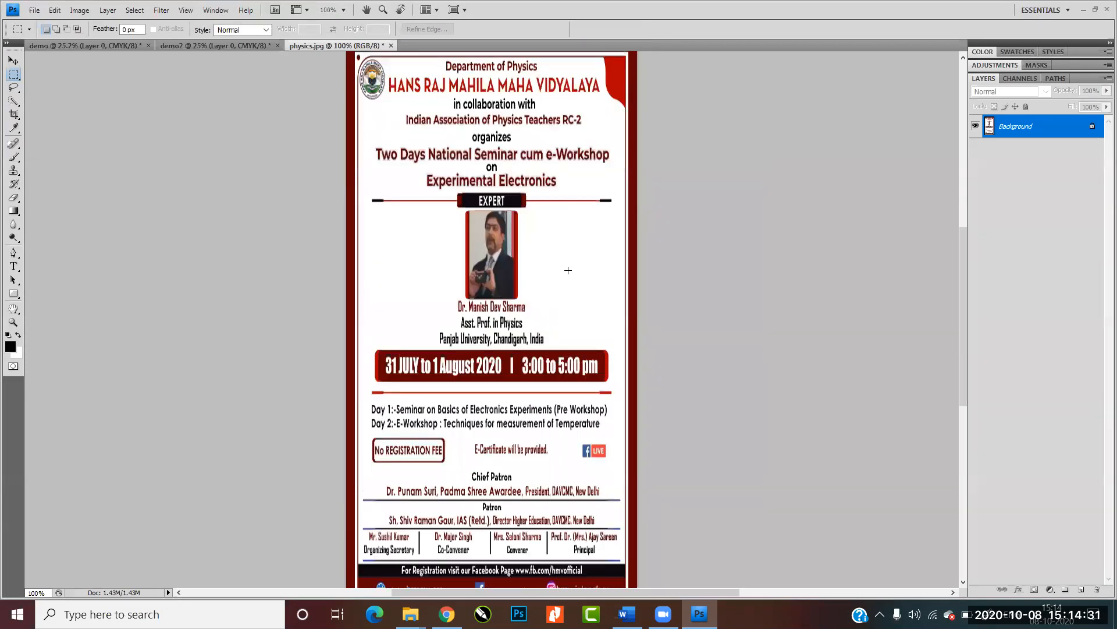
{"action": "scroll", "coordinate": [568, 270], "scroll_direction": "up", "scroll_amount": 1}
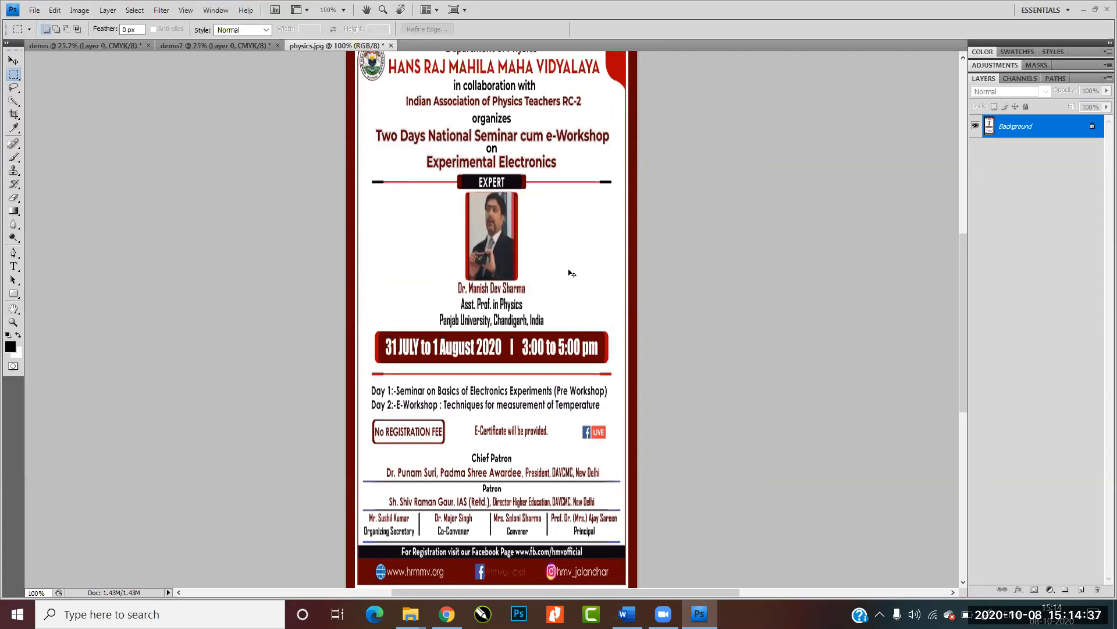
{"action": "key", "text": "ctrl+z"}
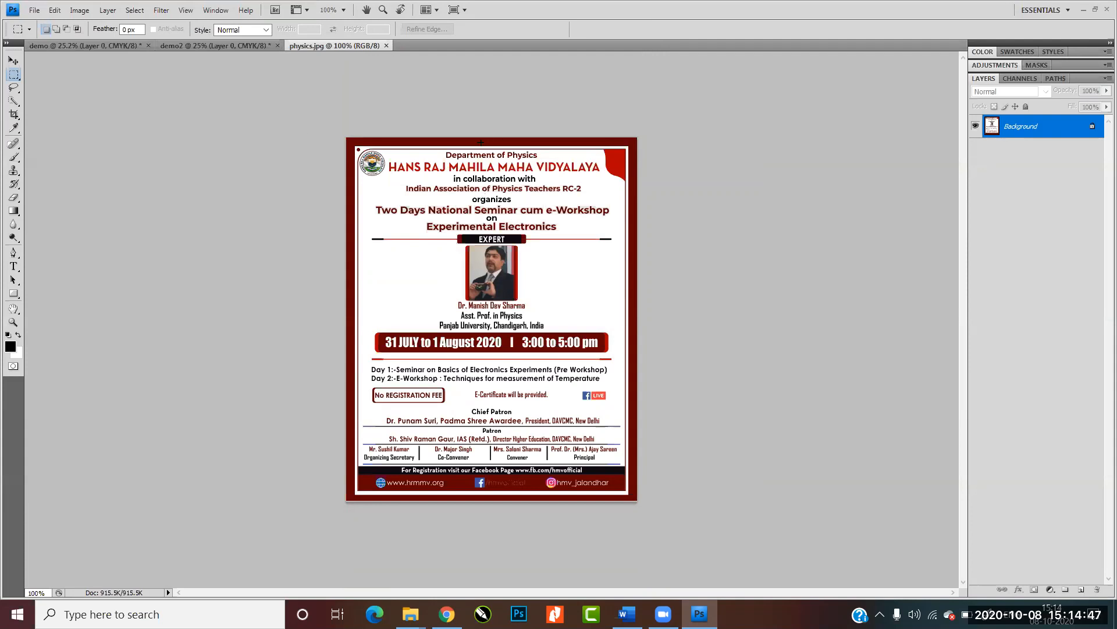
Open Canvas Size for the physics.jpg poster and switch the size units to inches.
{"action": "left_click", "coordinate": [79, 10]}
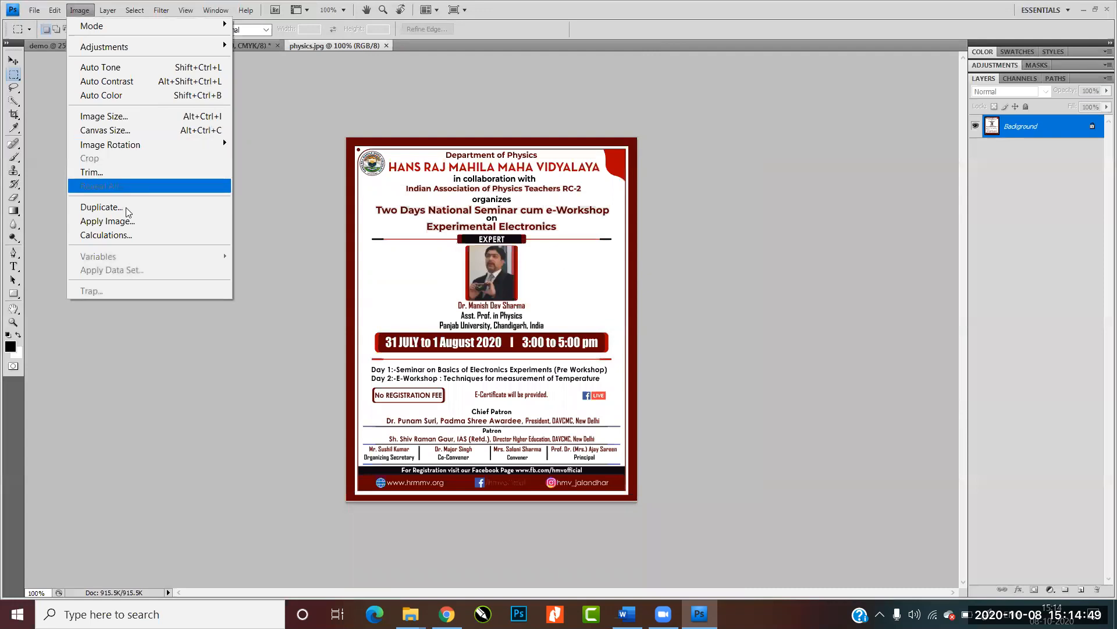
{"action": "left_click", "coordinate": [116, 134]}
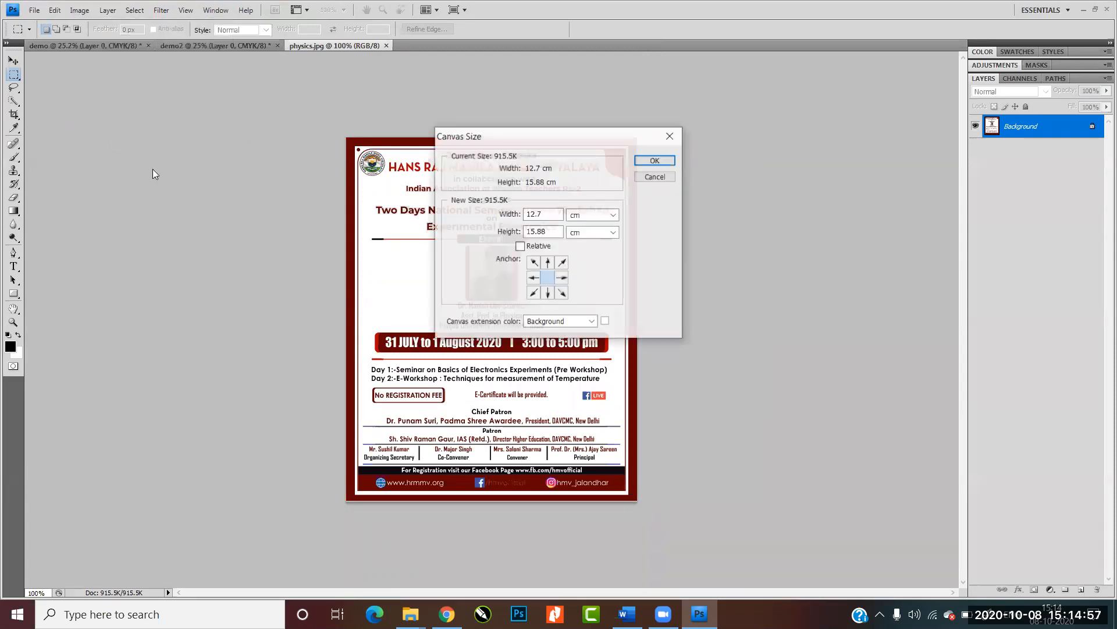
{"action": "left_click_drag", "start_coordinate": [521, 138], "coordinate": [732, 115]}
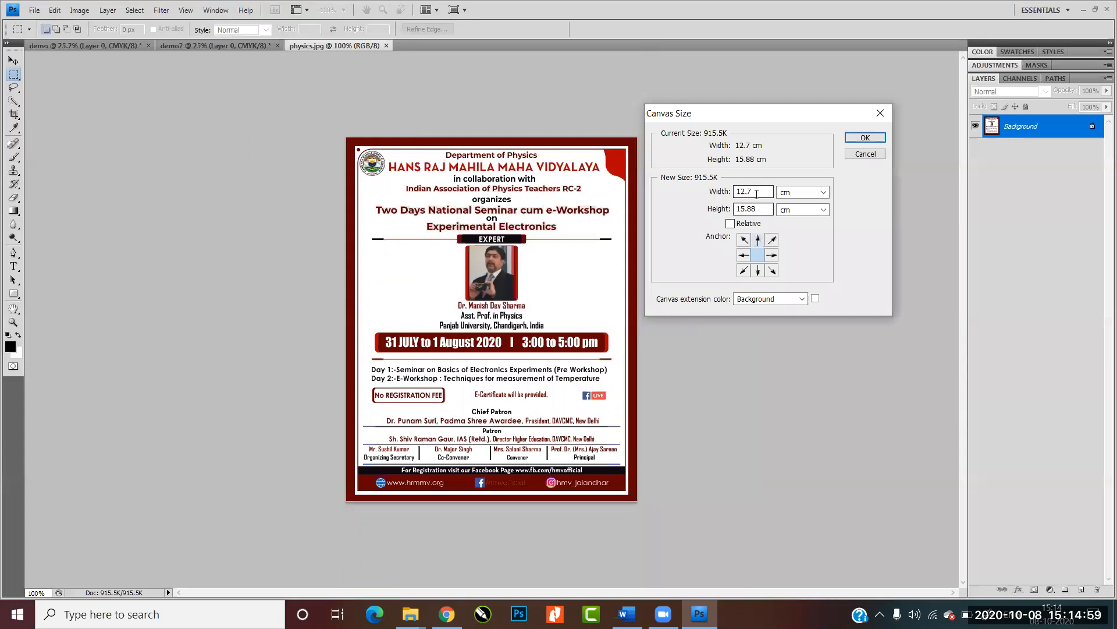
{"action": "left_click", "coordinate": [822, 192]}
{"action": "left_click", "coordinate": [790, 228]}
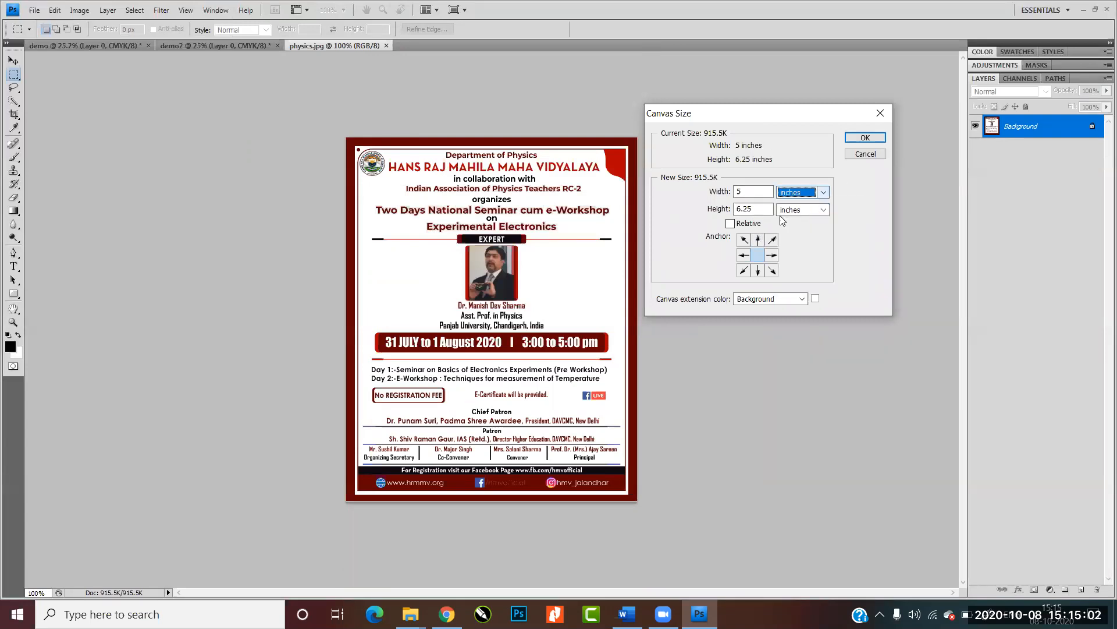
Extend the canvas above the poster by a relative height of 2 inches, anchored at the bottom centre.
{"action": "left_click", "coordinate": [758, 240]}
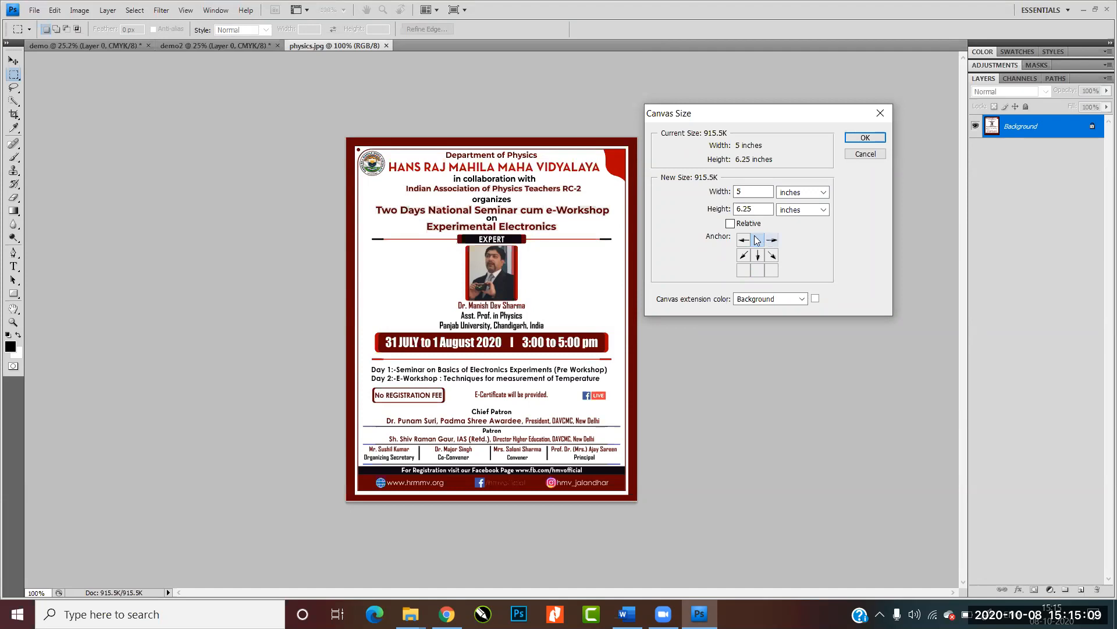
{"action": "left_click", "coordinate": [757, 255]}
{"action": "left_click", "coordinate": [758, 270]}
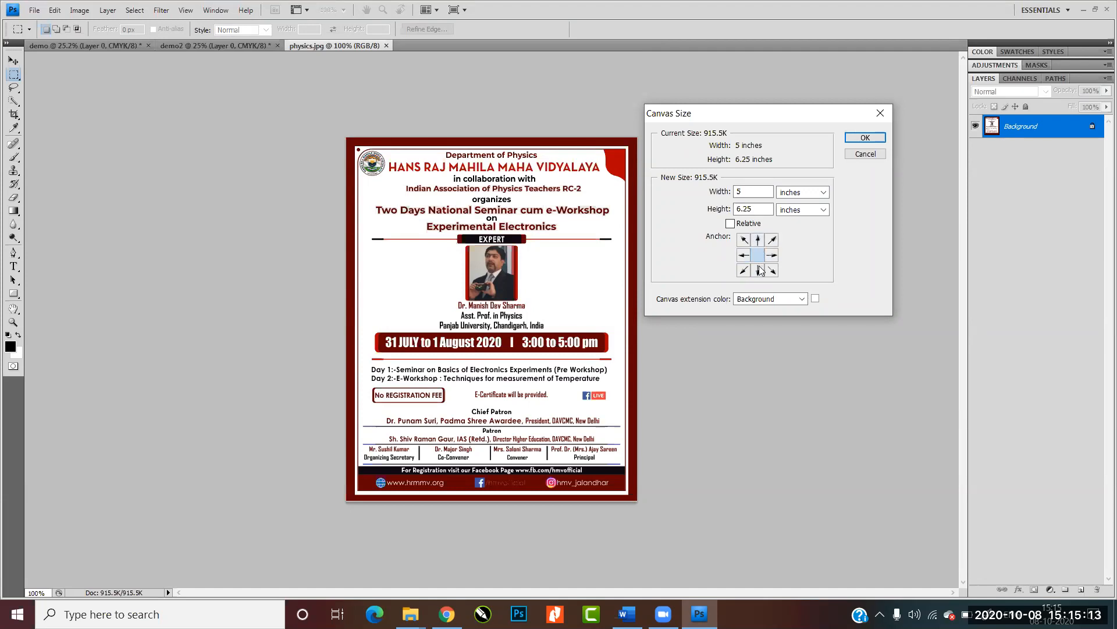
{"action": "left_click", "coordinate": [746, 225]}
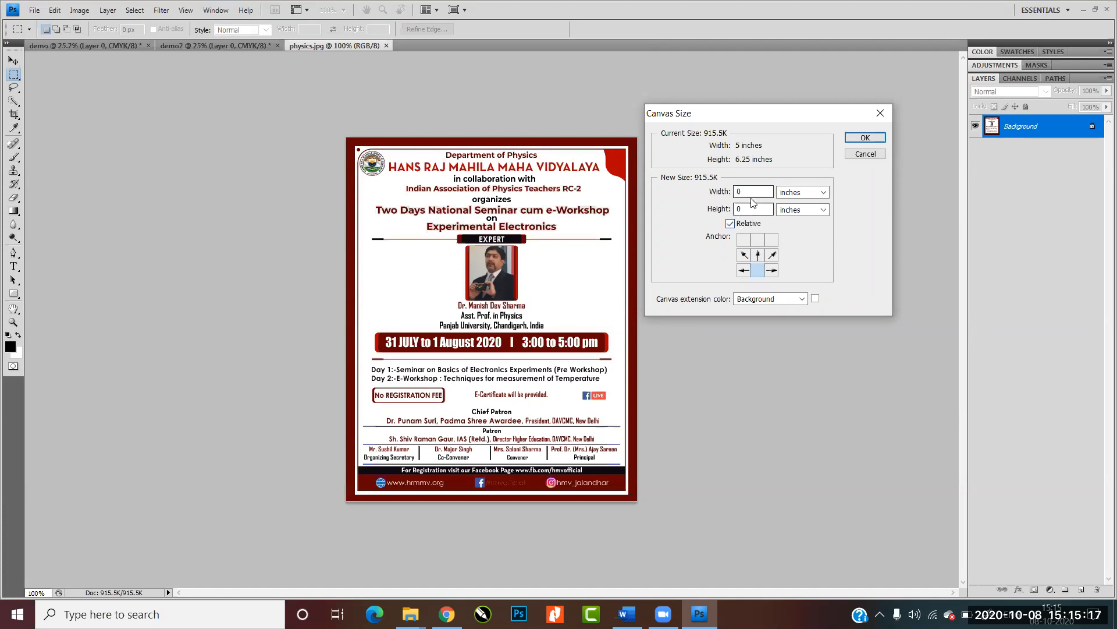
{"action": "key", "text": "Tab"}
{"action": "type", "text": "2"}
{"action": "left_click", "coordinate": [853, 137]}
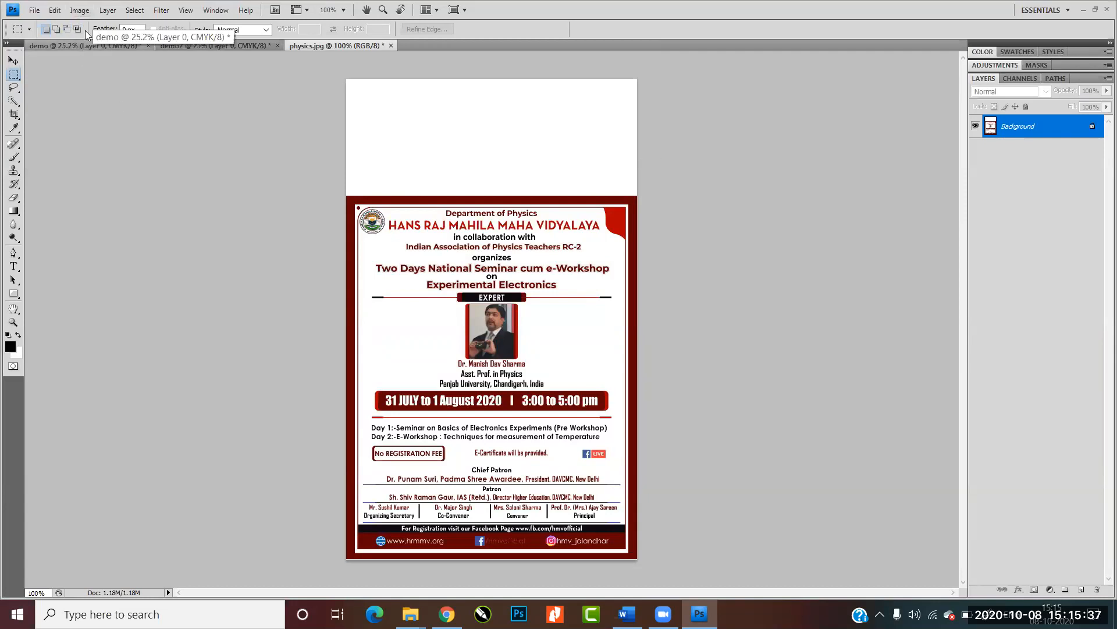
{"action": "left_click", "coordinate": [80, 10]}
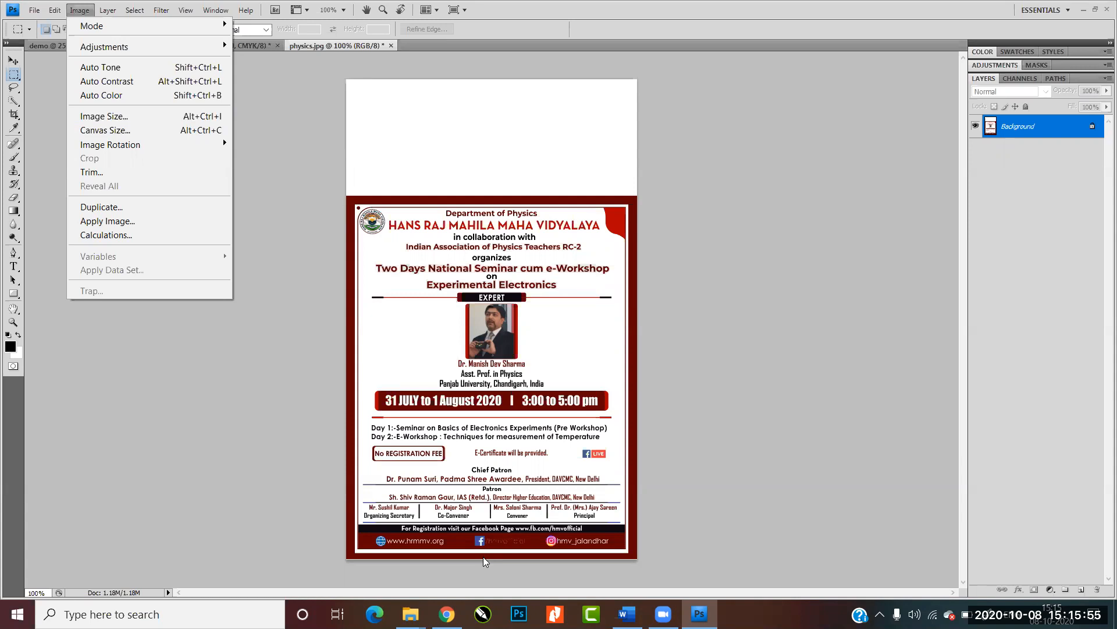
{"action": "left_click", "coordinate": [668, 269]}
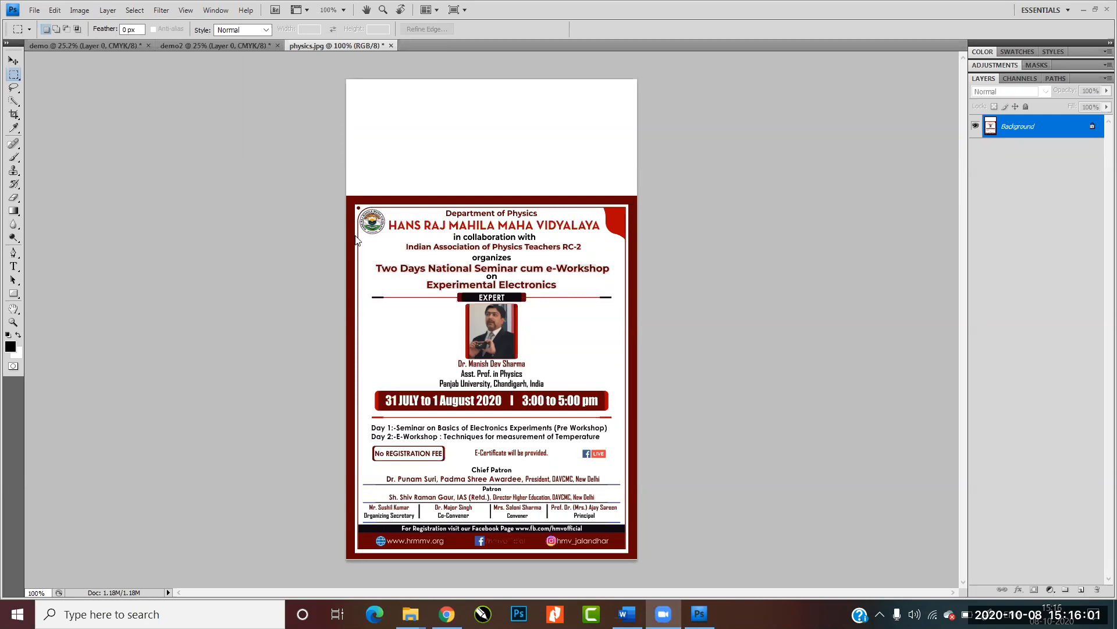
{"action": "left_click", "coordinate": [80, 9]}
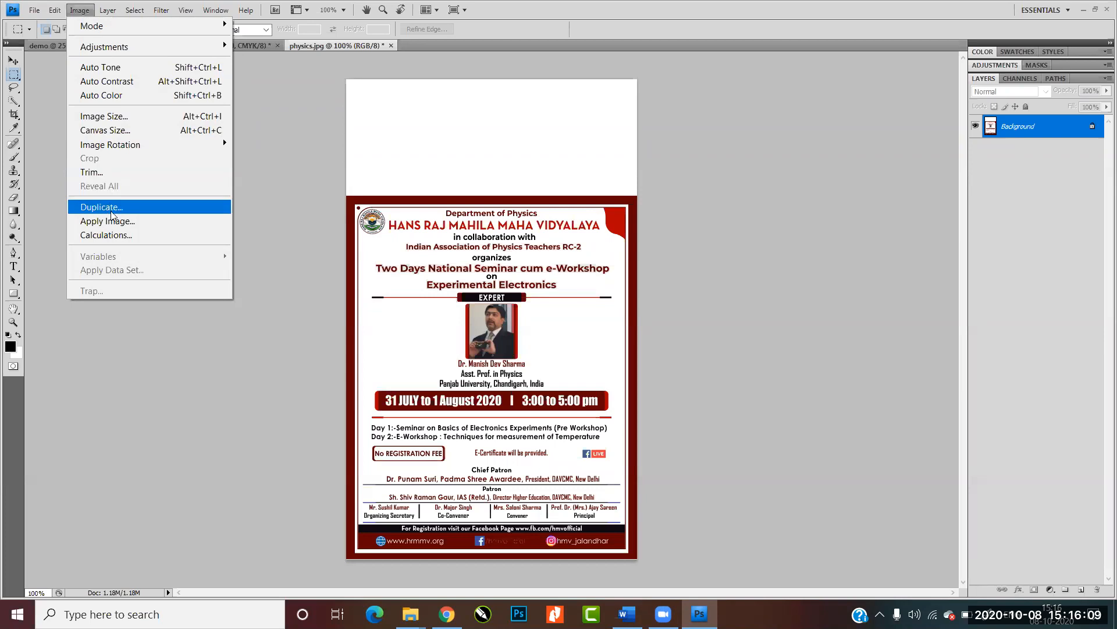
{"action": "mouse_move", "coordinate": [157, 35]}
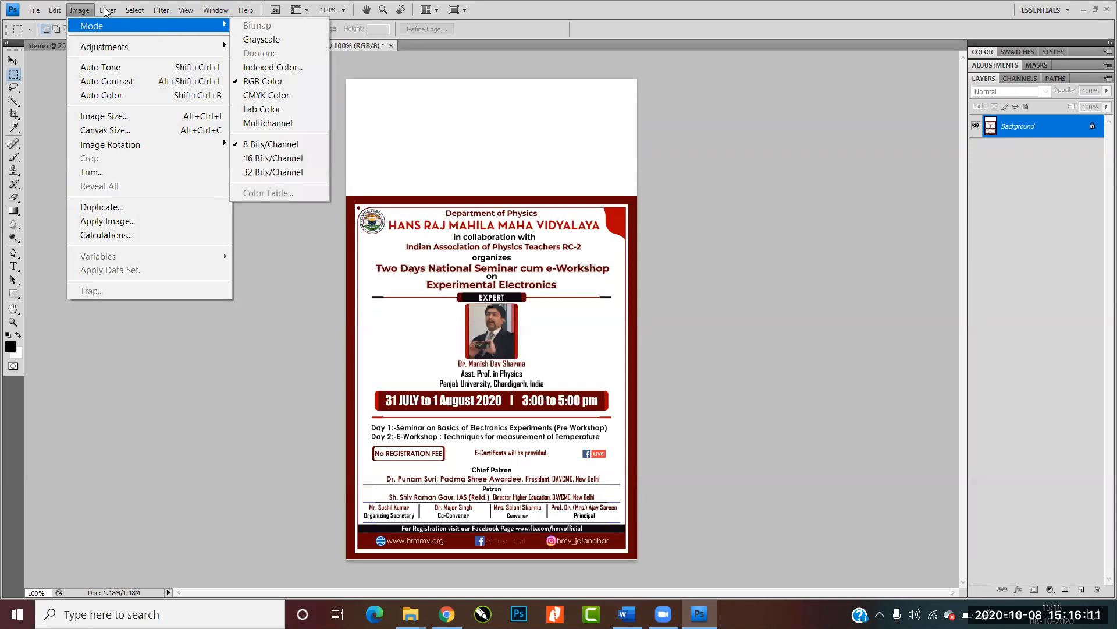
{"action": "mouse_move", "coordinate": [107, 11]}
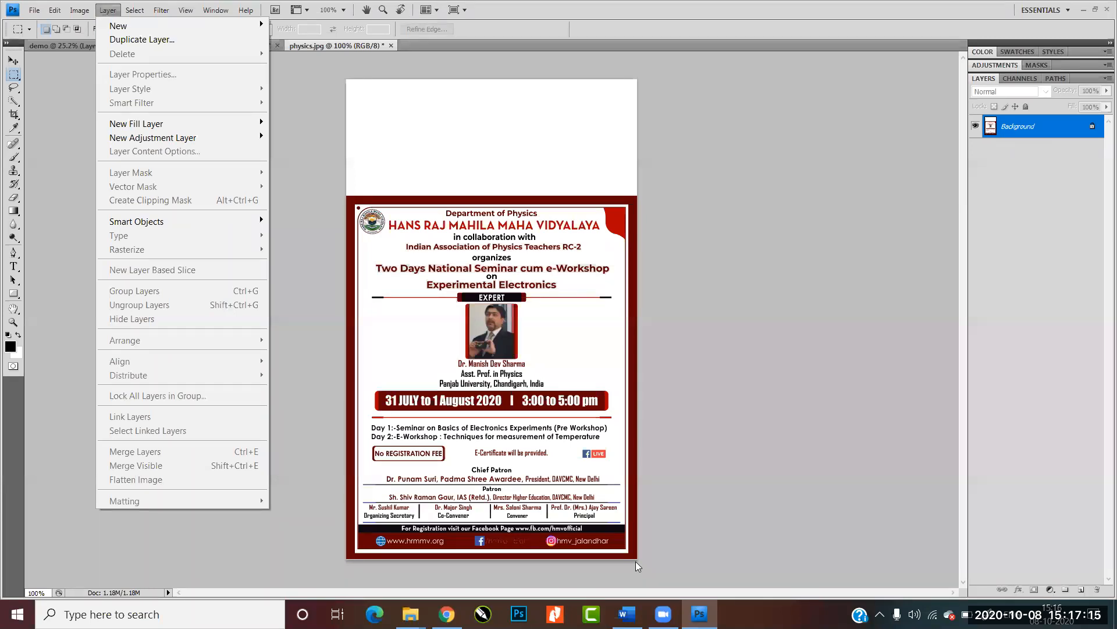
{"action": "left_click", "coordinate": [635, 561]}
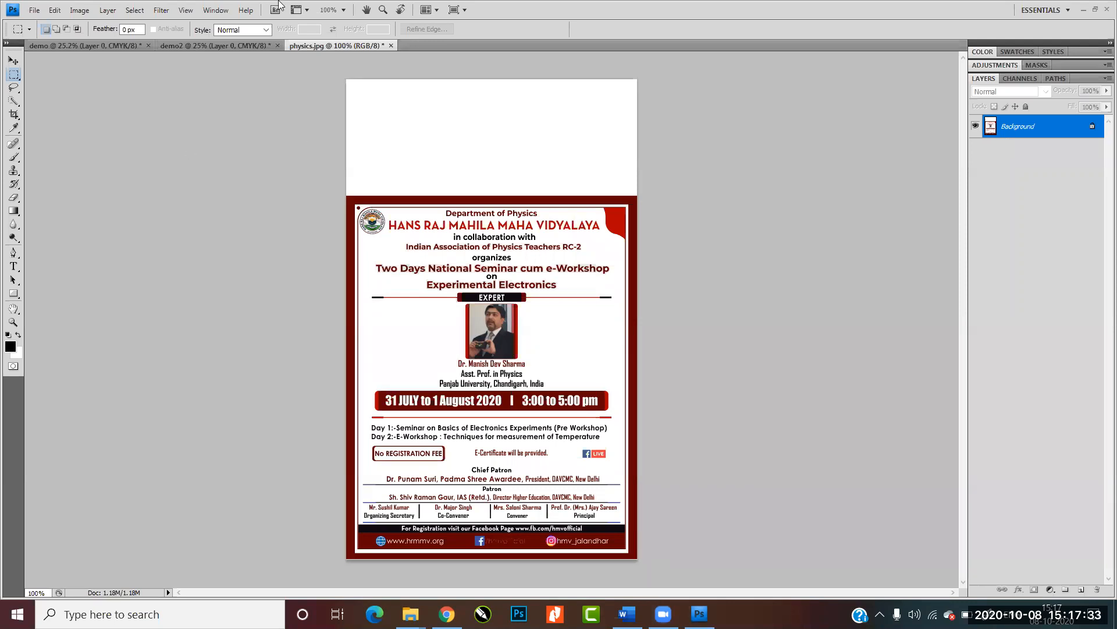
{"action": "left_click", "coordinate": [106, 11]}
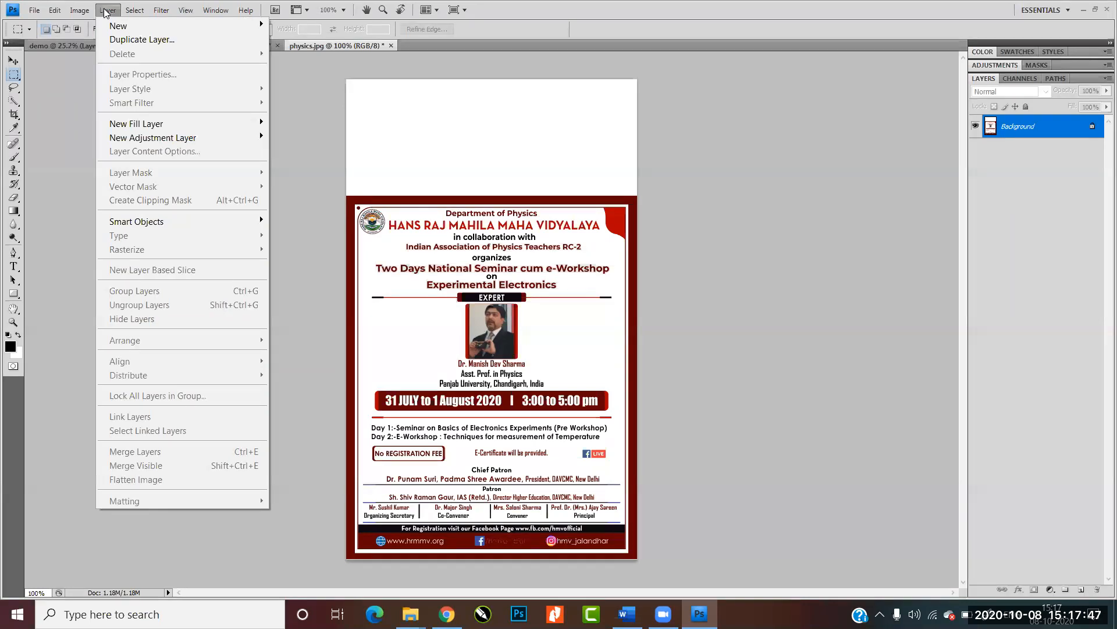
Convert the poster's Background into a regular layer and add seven empty layers above it.
{"action": "double_click", "coordinate": [1020, 124]}
{"action": "left_click", "coordinate": [656, 198]}
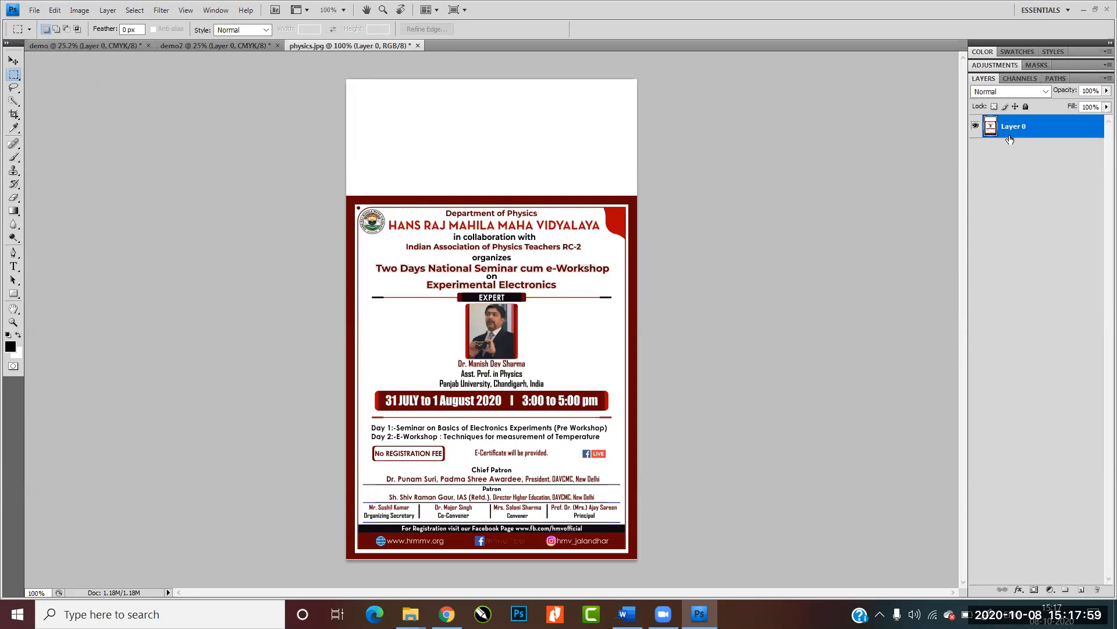
{"action": "left_click", "coordinate": [1081, 590]}
{"action": "left_click", "coordinate": [1081, 590]}
{"action": "left_click", "coordinate": [1082, 590]}
{"action": "left_click", "coordinate": [1081, 591]}
{"action": "left_click", "coordinate": [1082, 590]}
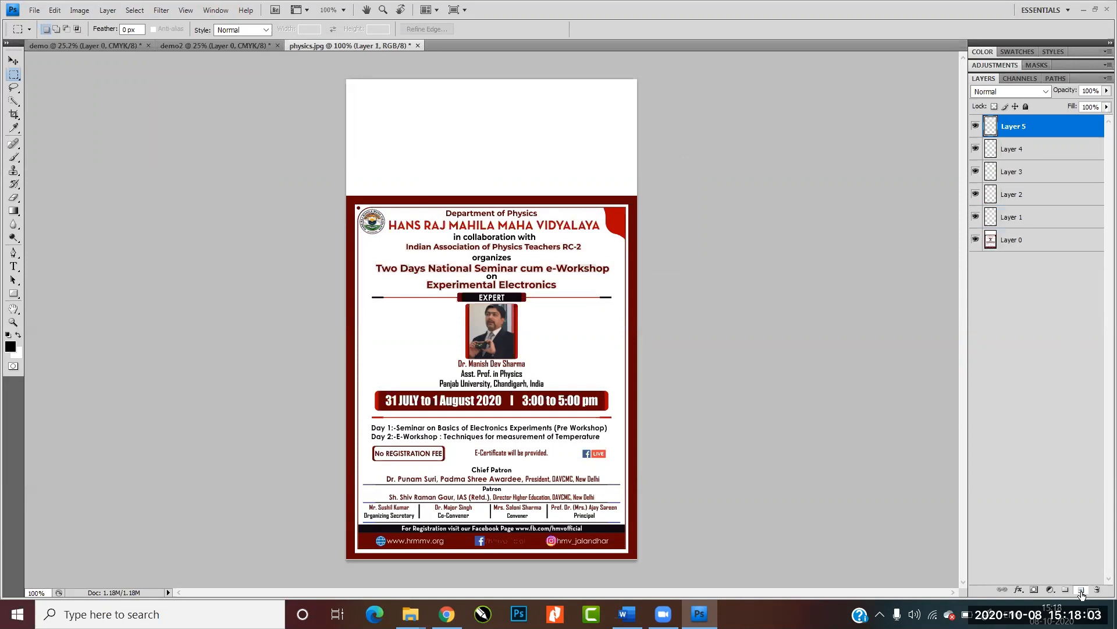
{"action": "left_click", "coordinate": [1082, 591]}
{"action": "left_click", "coordinate": [1082, 591]}
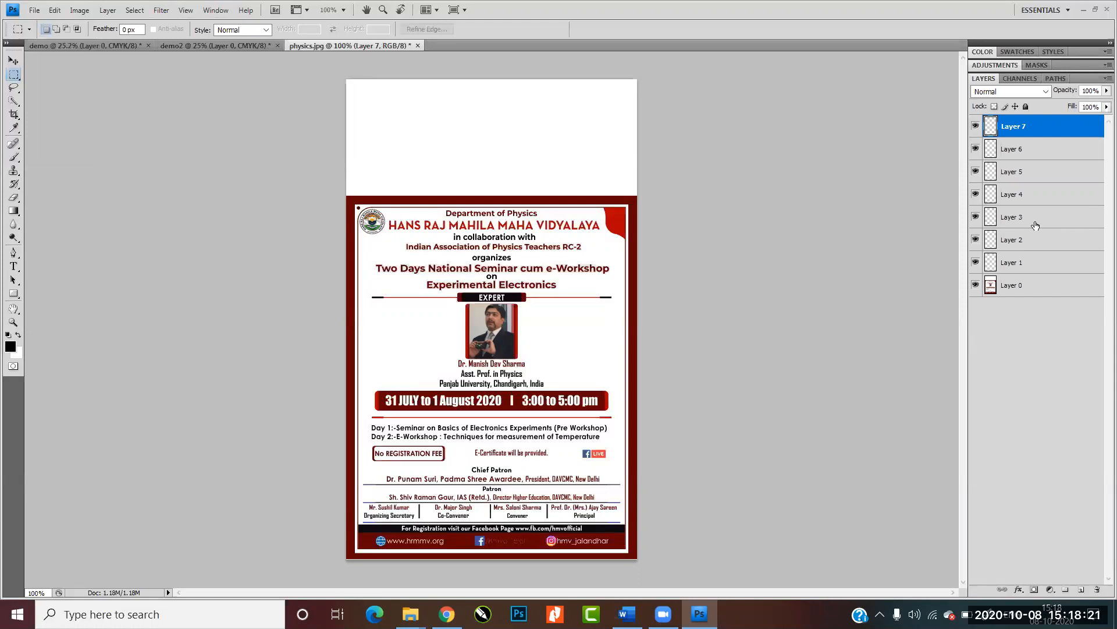
Group Layer 4 through Layer 7 and rename the group as 1.
{"action": "left_click", "coordinate": [1033, 171]}
{"action": "left_click", "coordinate": [1034, 152], "text": "shift"}
{"action": "left_click", "coordinate": [1036, 180], "text": "shift"}
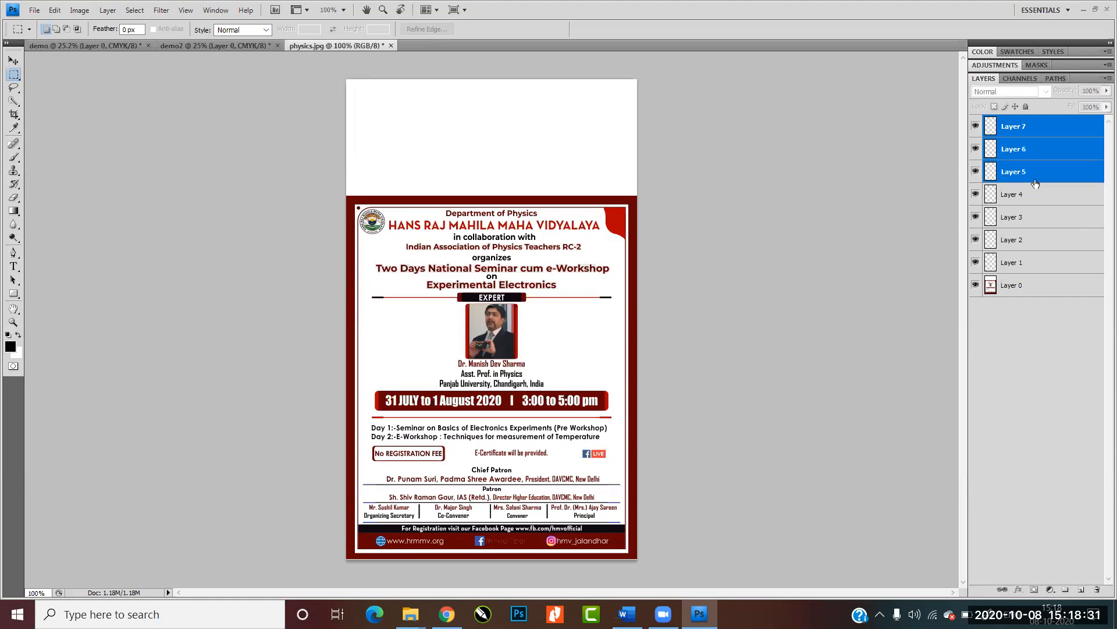
{"action": "left_click", "coordinate": [1036, 201], "text": "shift"}
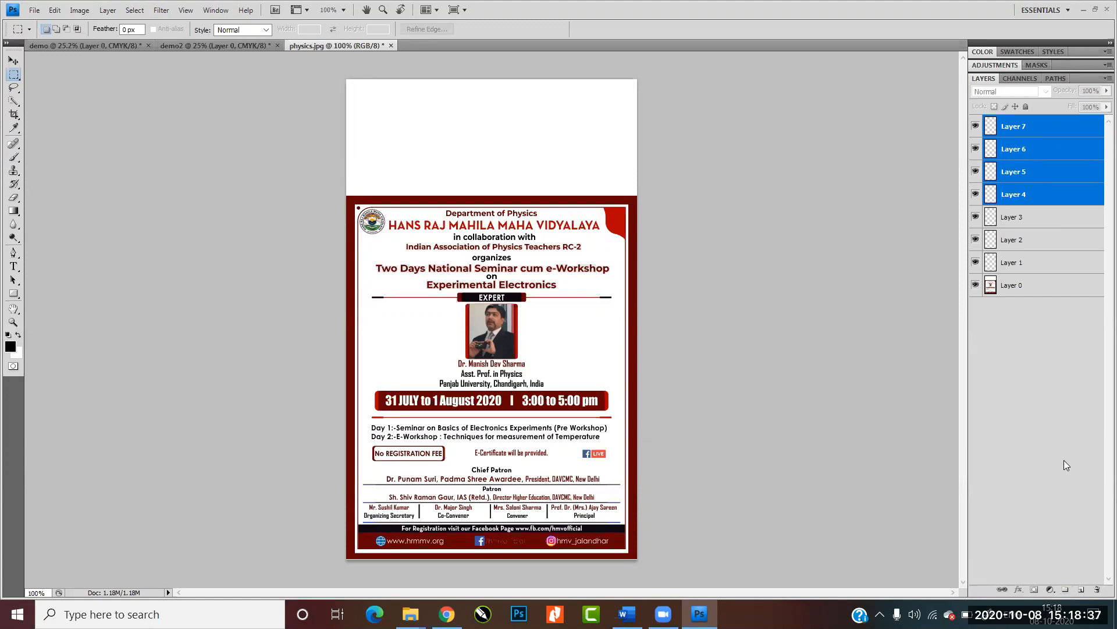
{"action": "key", "text": "ctrl+g"}
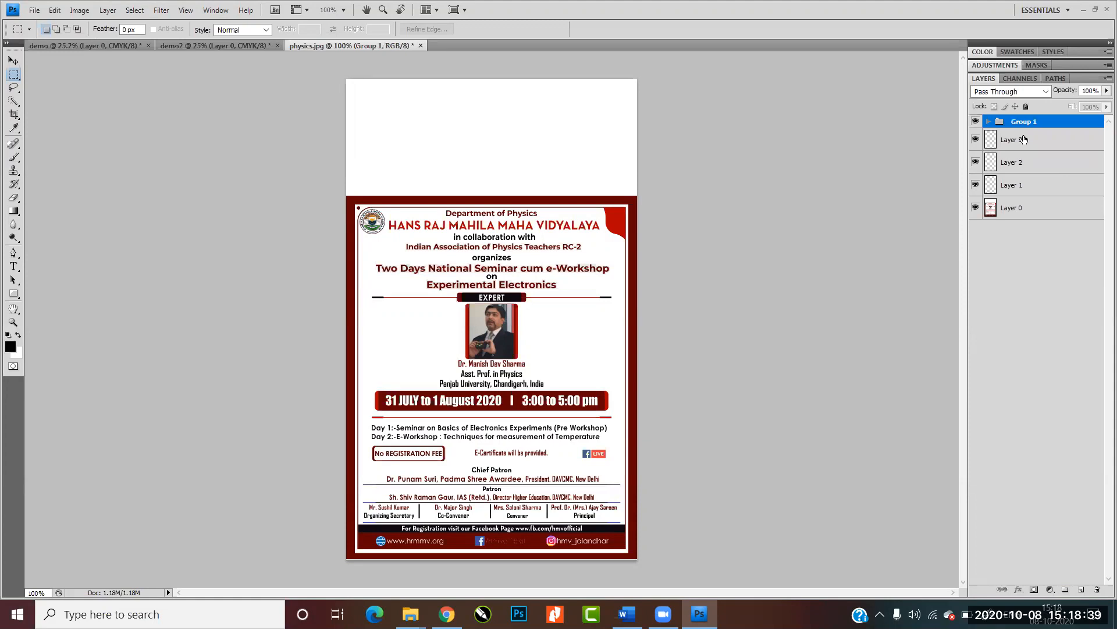
{"action": "double_click", "coordinate": [1025, 122]}
{"action": "type", "text": "1"}
{"action": "left_click", "coordinate": [975, 267]}
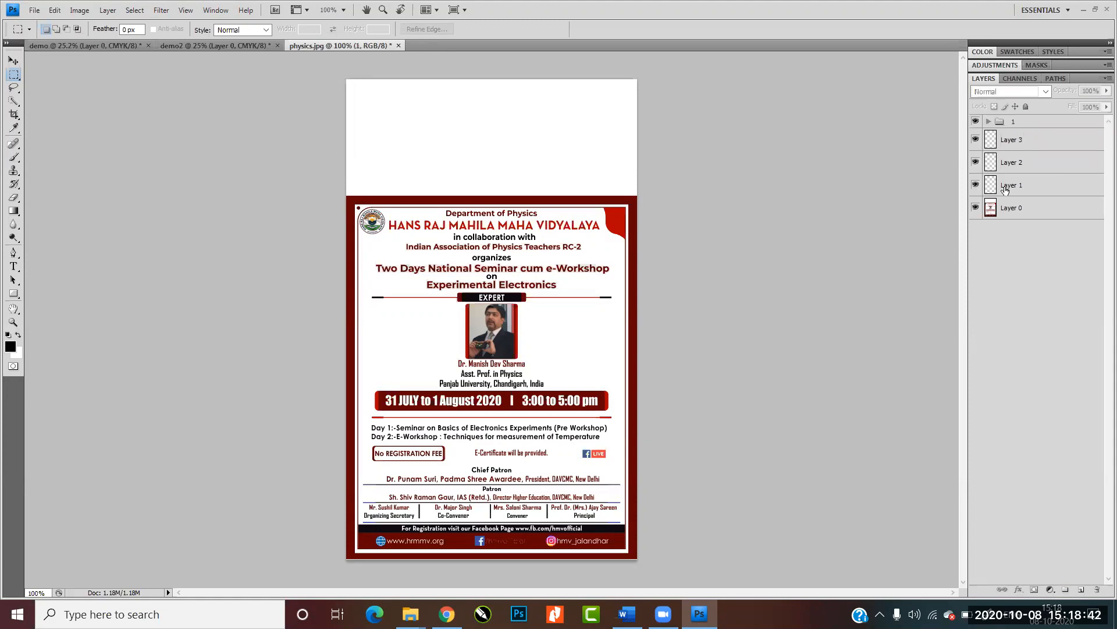
Expand group 1 to look through the layers inside it, and collapse it again.
{"action": "left_click", "coordinate": [988, 121]}
{"action": "left_click", "coordinate": [1015, 147]}
{"action": "left_click", "coordinate": [1021, 169]}
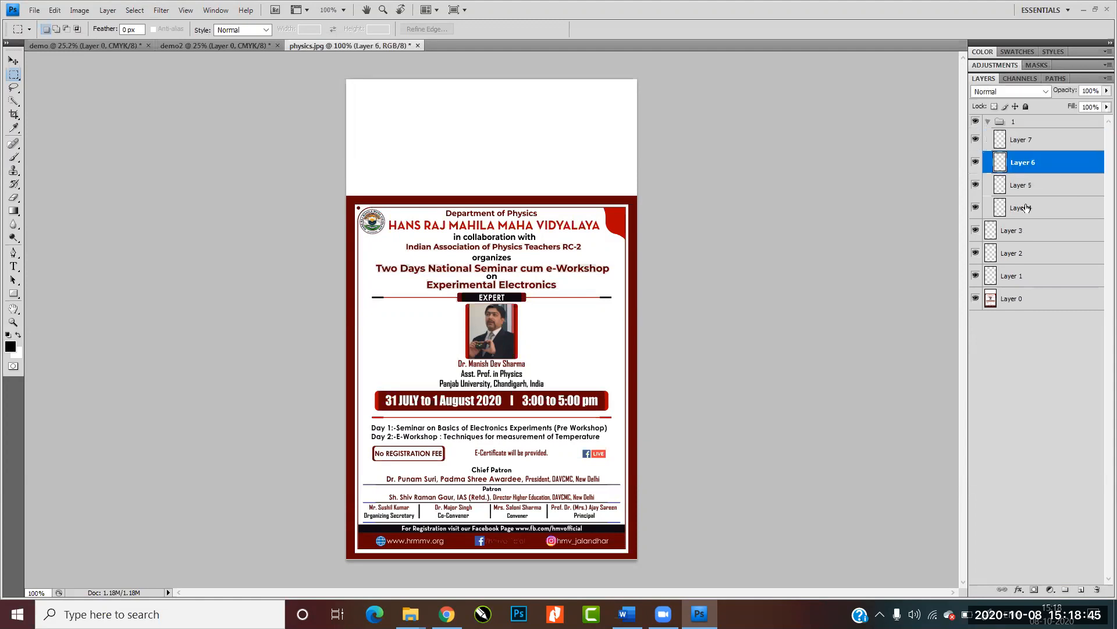
{"action": "left_click", "coordinate": [1023, 189]}
{"action": "left_click", "coordinate": [1026, 205]}
{"action": "left_click", "coordinate": [988, 121]}
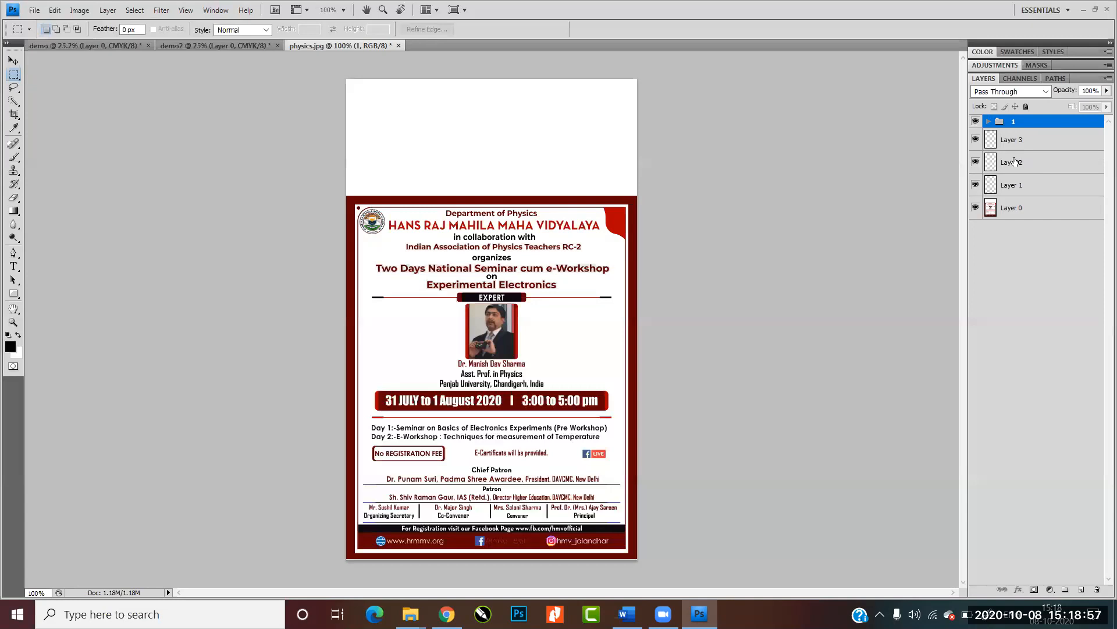
{"action": "left_click", "coordinate": [1051, 589]}
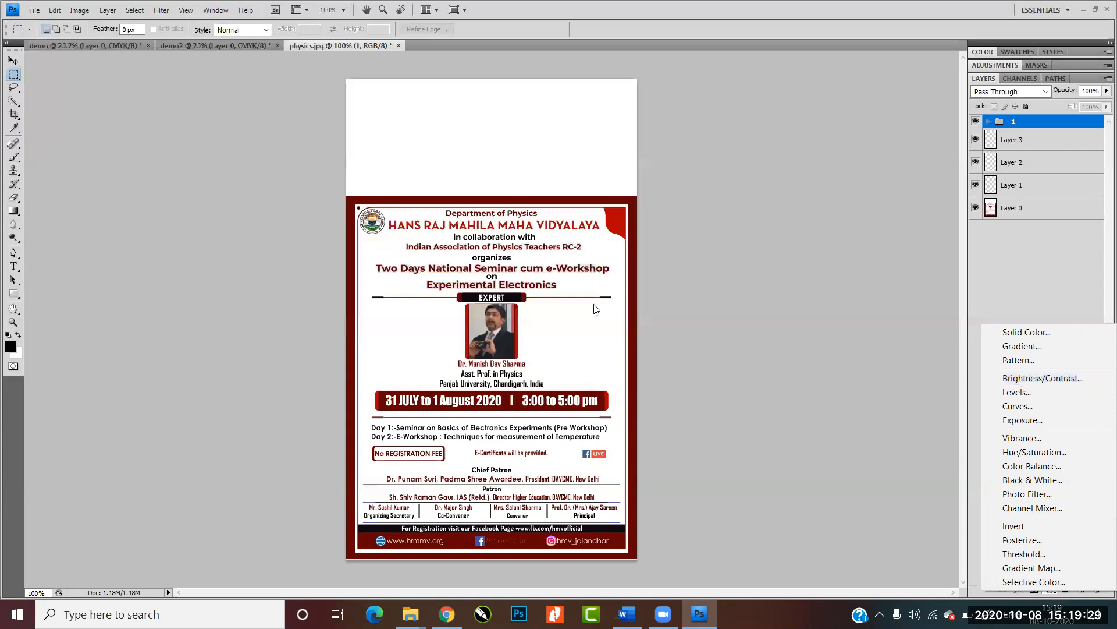
{"action": "left_click", "coordinate": [516, 317]}
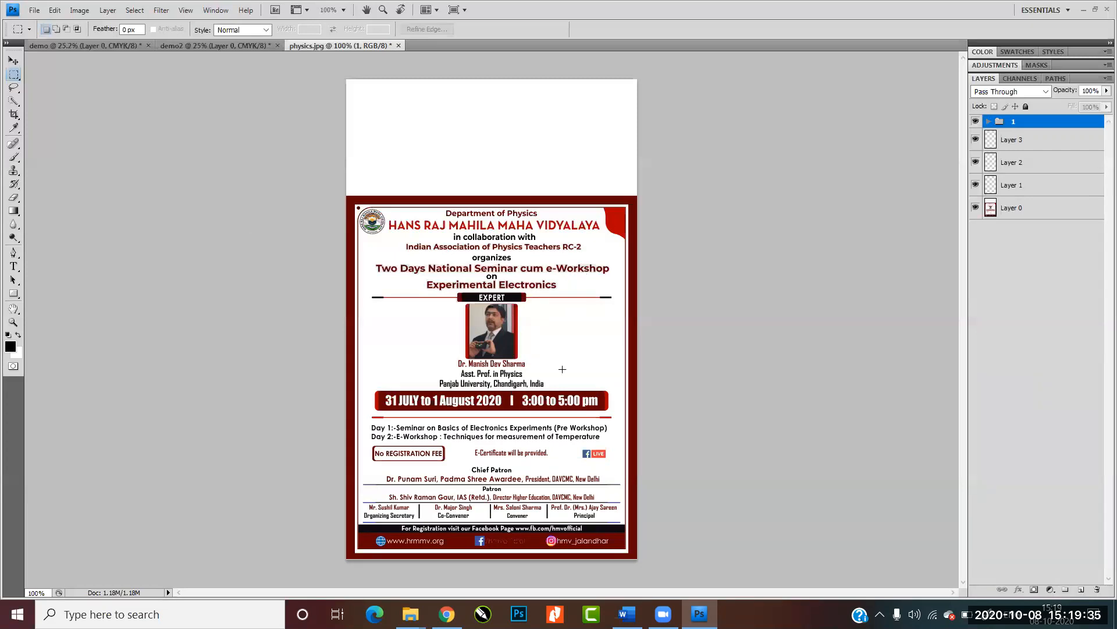
{"action": "left_click", "coordinate": [80, 10]}
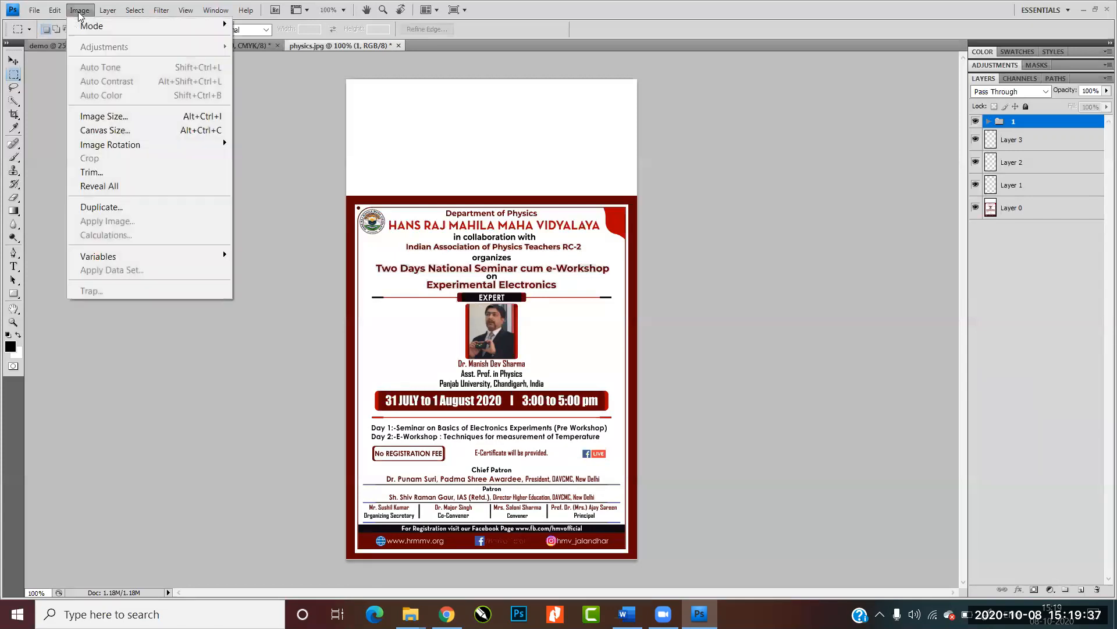
{"action": "mouse_move", "coordinate": [94, 25]}
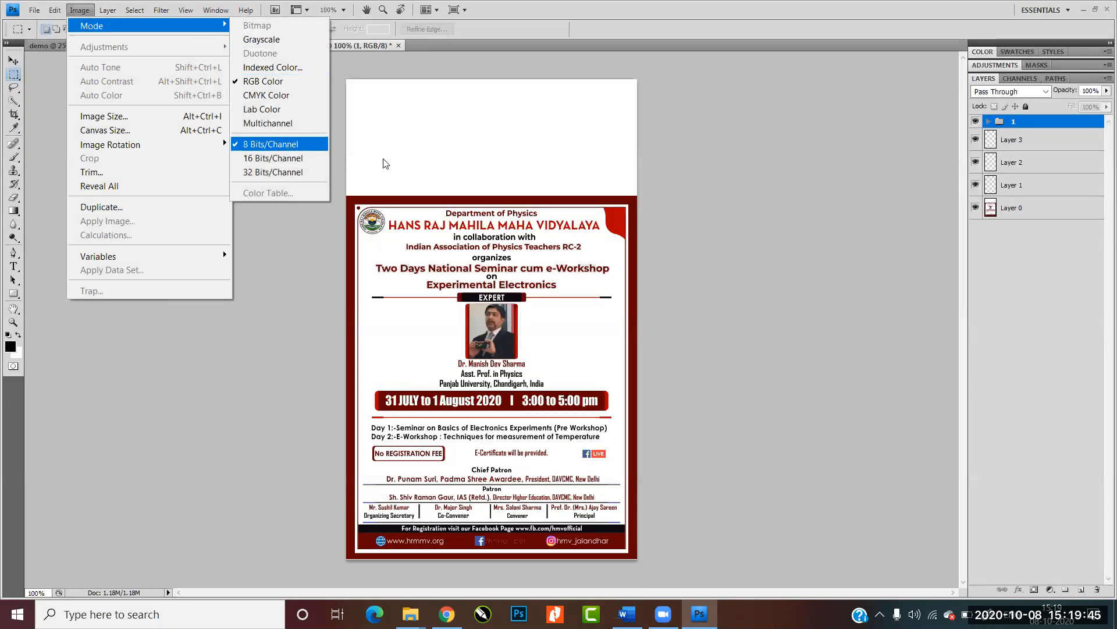
{"action": "left_click", "coordinate": [287, 150]}
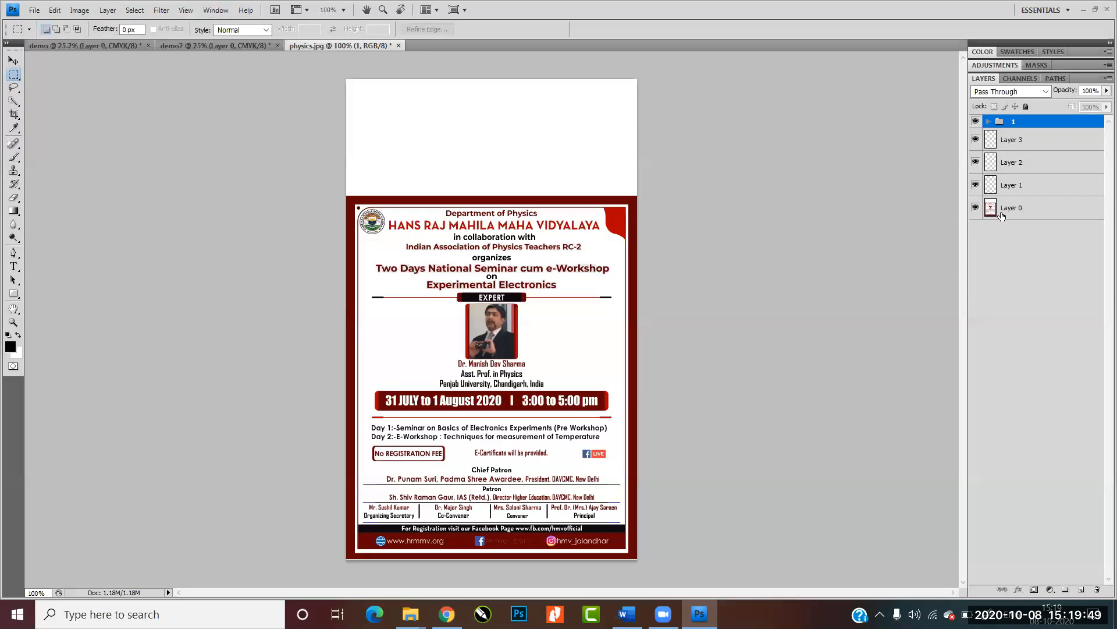
Select Layer 0 and look through the available image adjustments and the adjustment layer types.
{"action": "left_click", "coordinate": [1034, 210]}
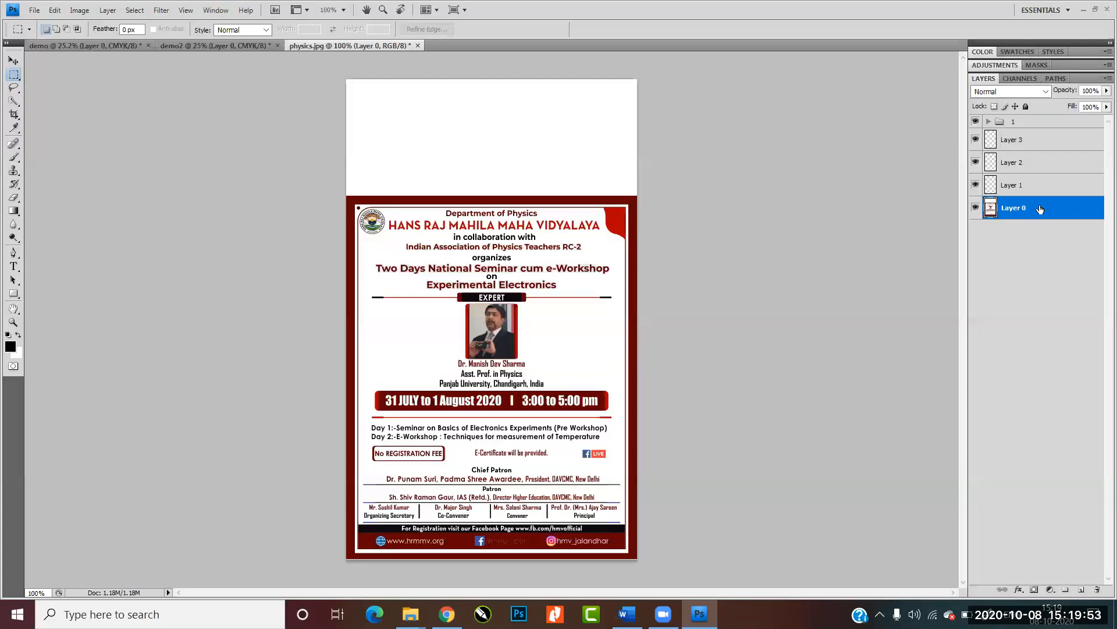
{"action": "left_click", "coordinate": [85, 12]}
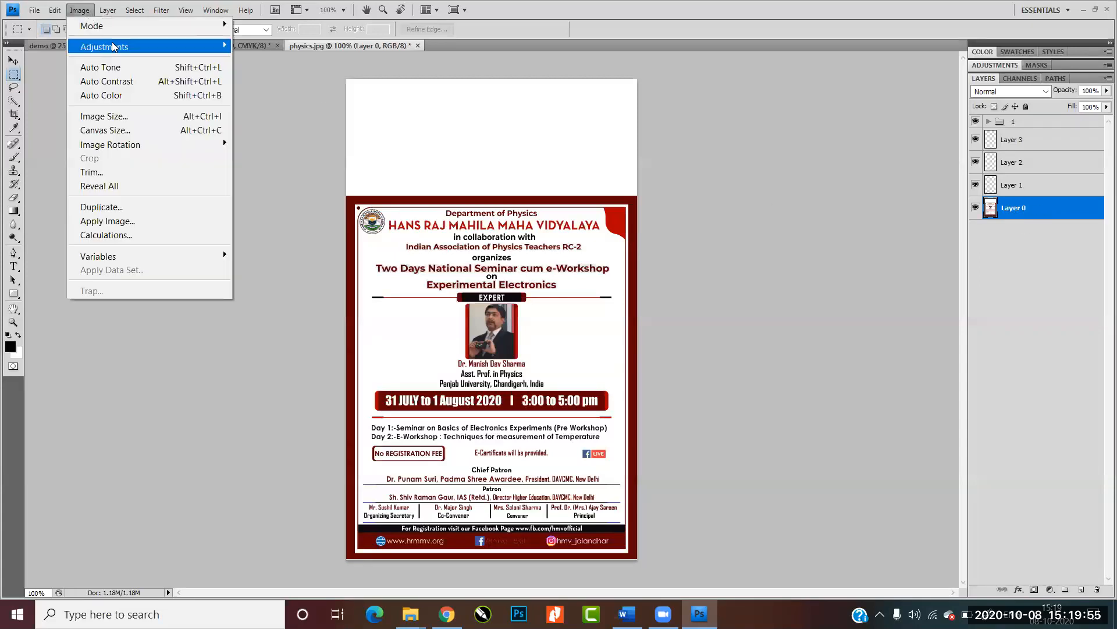
{"action": "mouse_move", "coordinate": [115, 48]}
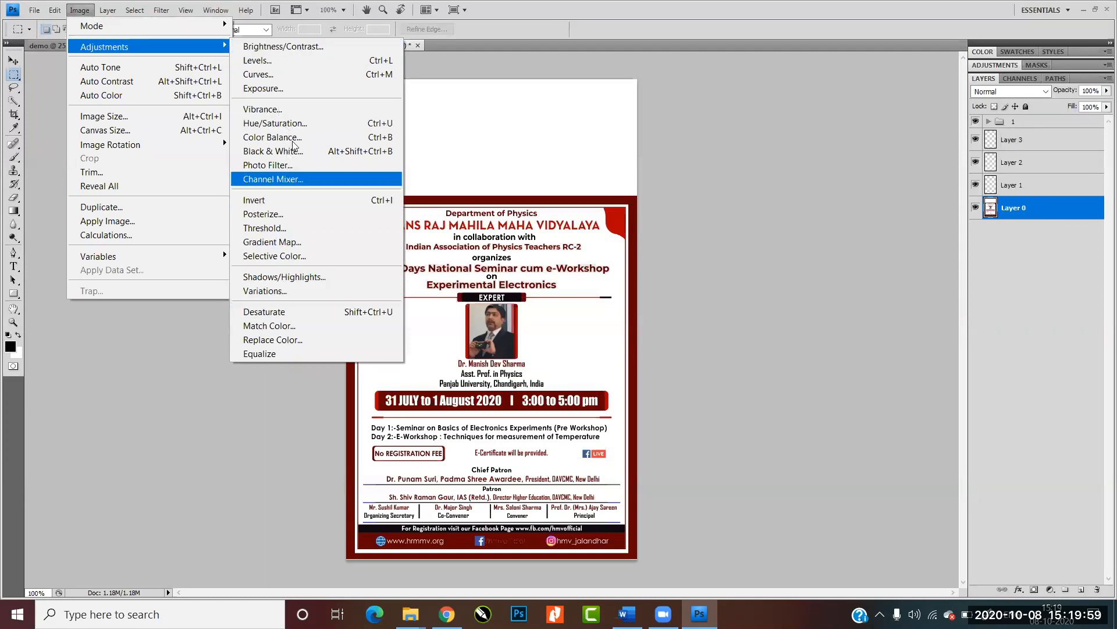
{"action": "left_click", "coordinate": [728, 349]}
{"action": "left_click", "coordinate": [1051, 591]}
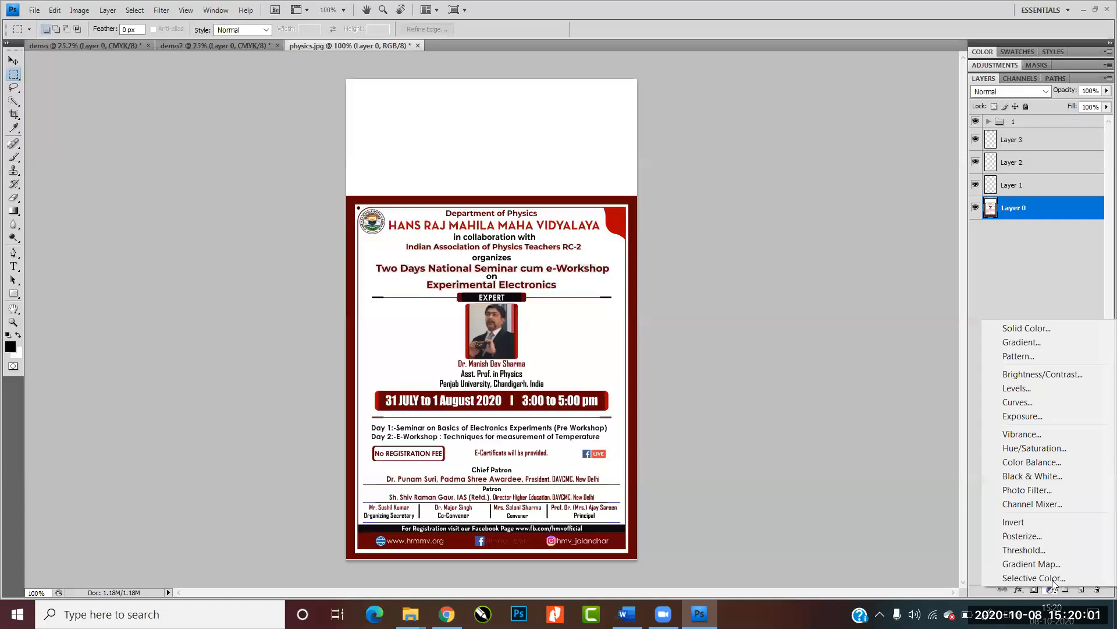
{"action": "left_click", "coordinate": [843, 310]}
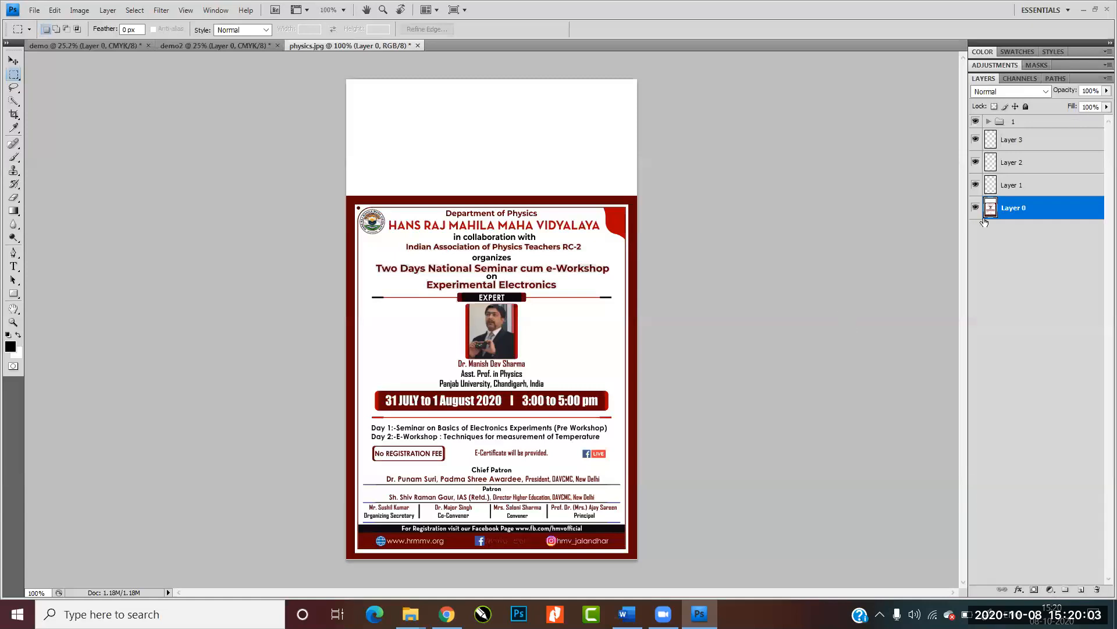
Apply a Vibrance adjustment directly to Layer 0 with vibrance +2 and saturation about -60.
{"action": "left_click", "coordinate": [79, 10]}
{"action": "mouse_move", "coordinate": [116, 46]}
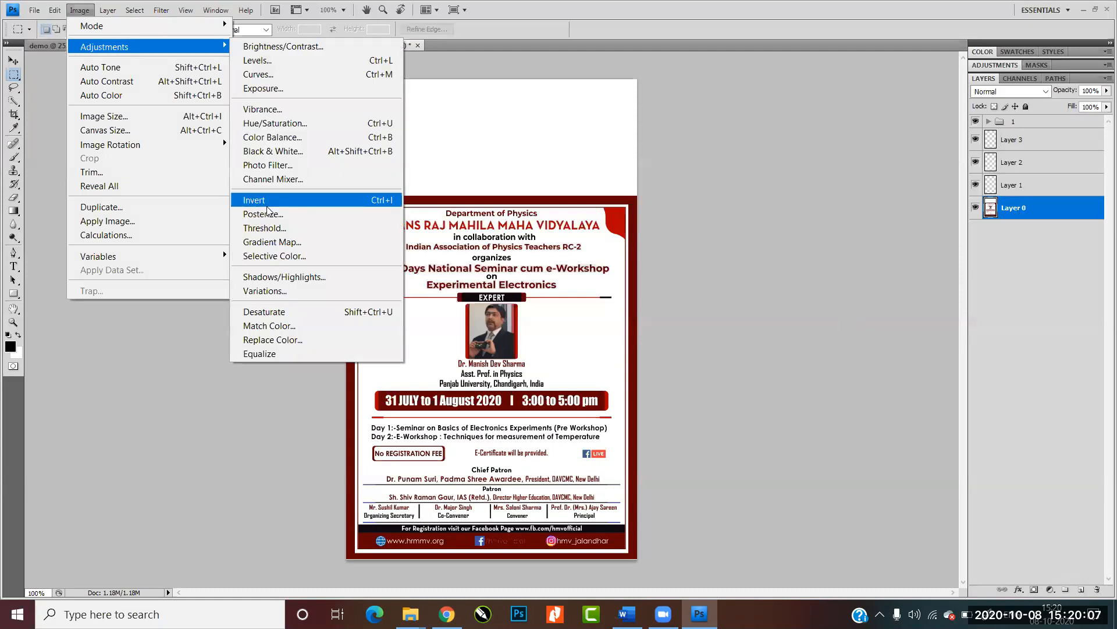
{"action": "left_click", "coordinate": [273, 110]}
{"action": "left_click_drag", "start_coordinate": [511, 171], "coordinate": [193, 154]}
{"action": "left_click_drag", "start_coordinate": [257, 193], "coordinate": [181, 227]}
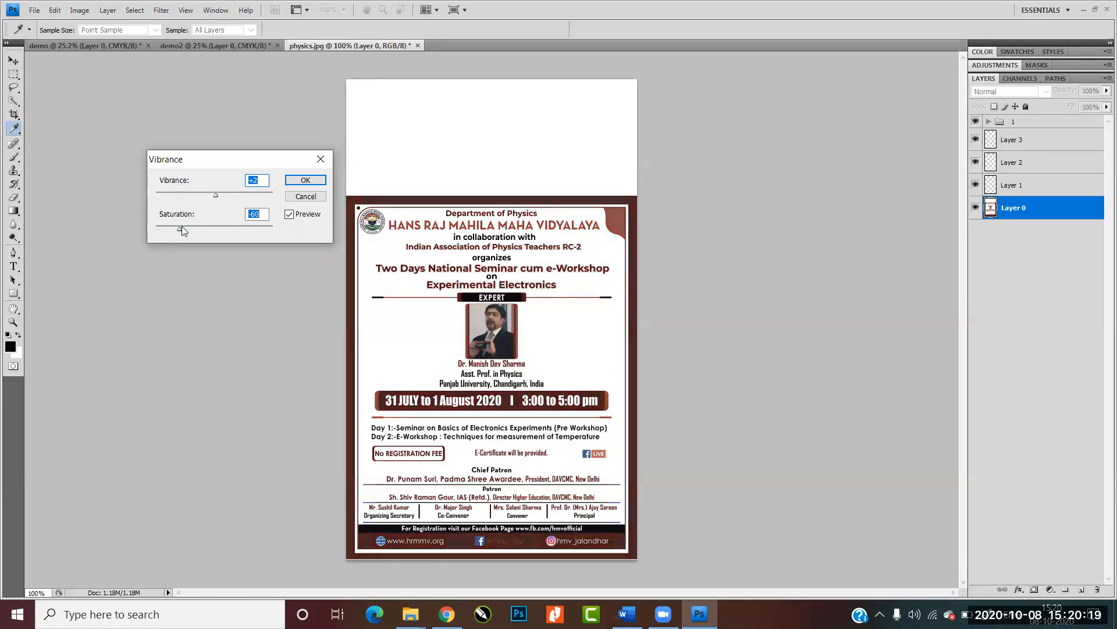
{"action": "left_click", "coordinate": [294, 182]}
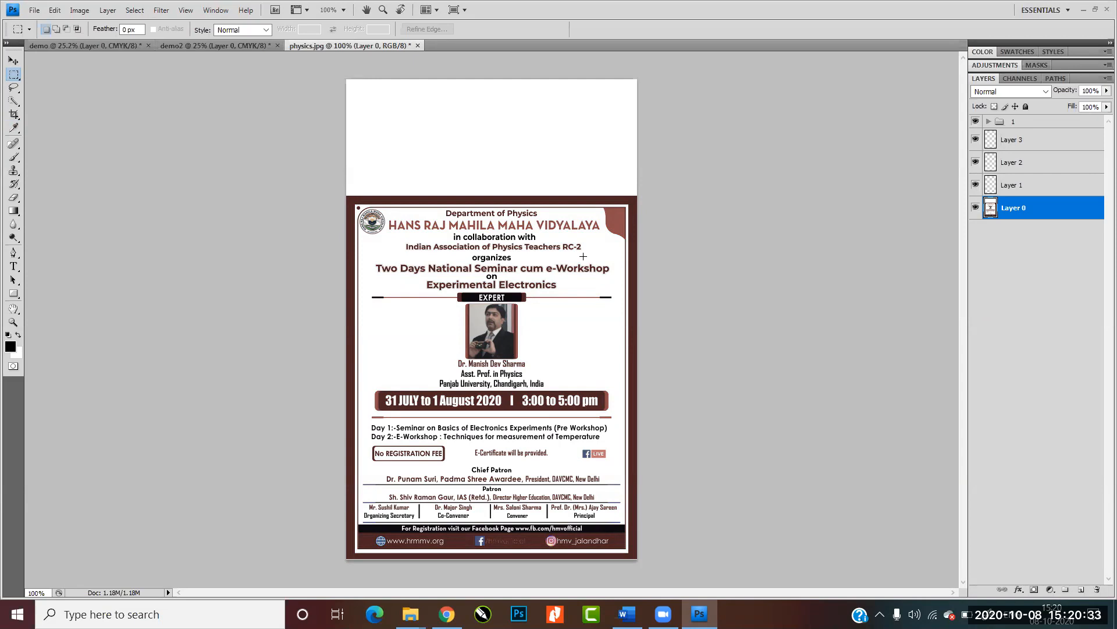
Undo the Vibrance adjustment applied directly to Layer 0.
{"action": "key", "text": "z"}
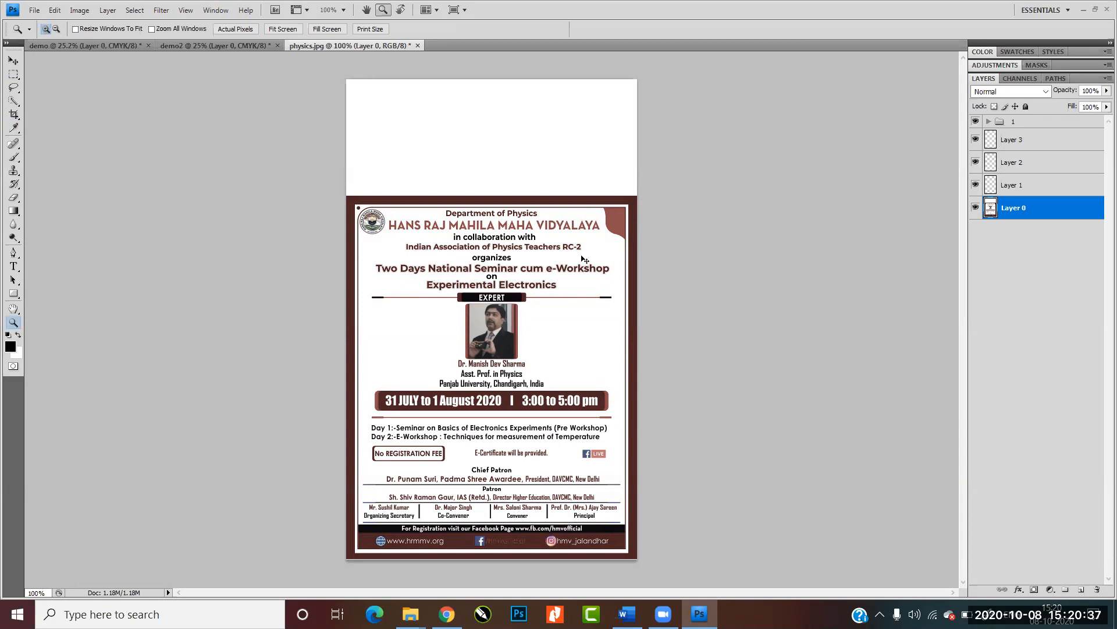
{"action": "left_click", "coordinate": [582, 258], "text": "ctrl"}
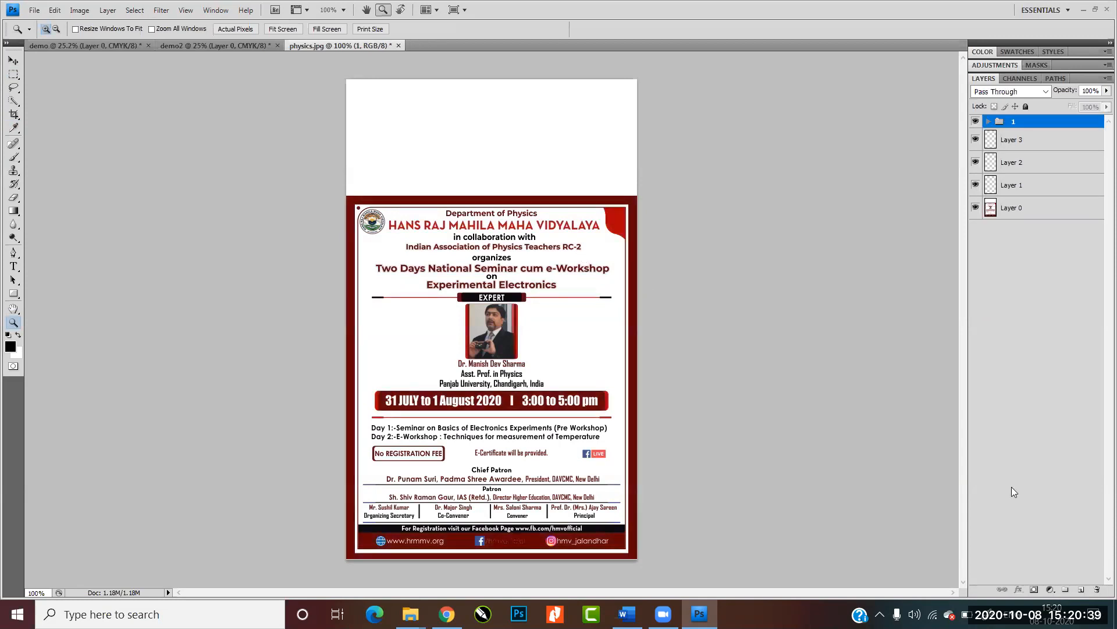
Add a Vibrance adjustment layer above group 1 and set its saturation to about -69.
{"action": "left_click", "coordinate": [1048, 591]}
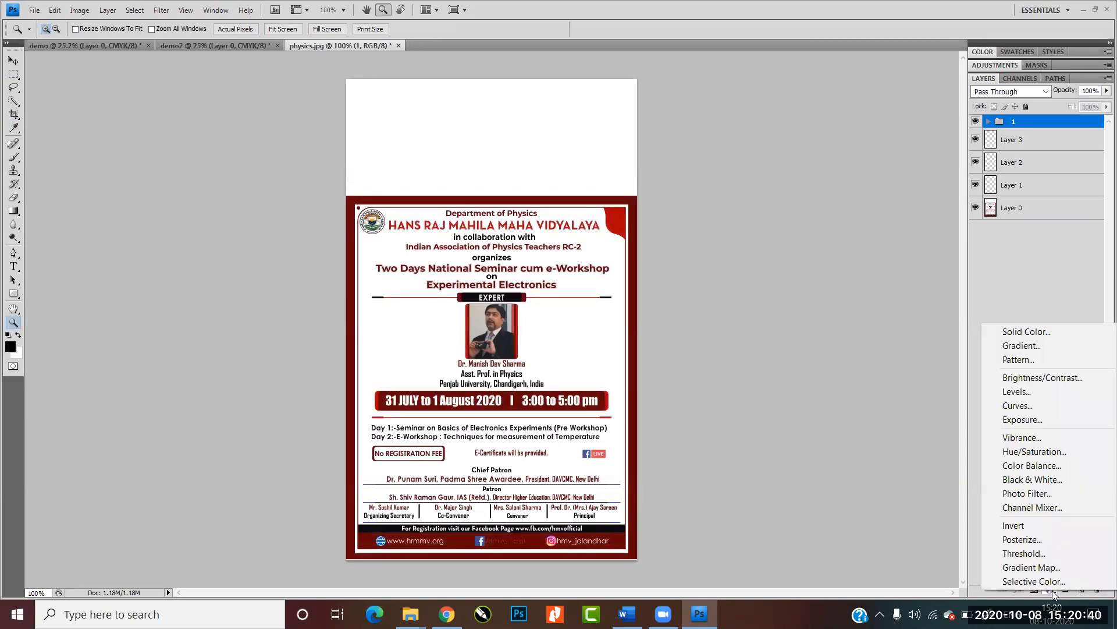
{"action": "left_click", "coordinate": [1034, 438]}
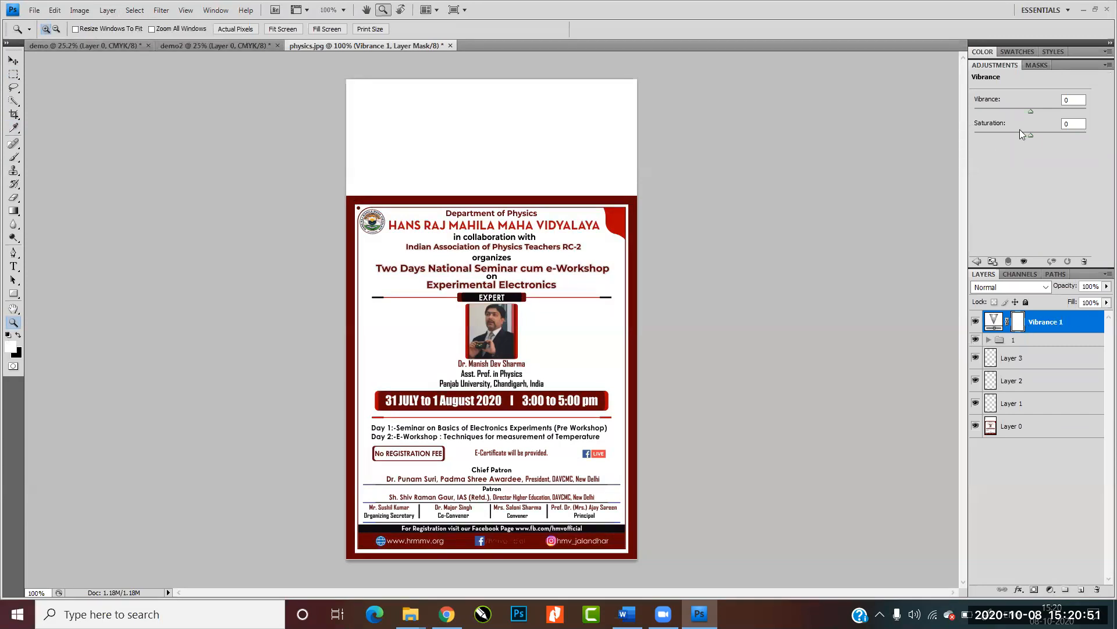
{"action": "left_click_drag", "start_coordinate": [1031, 136], "coordinate": [996, 135]}
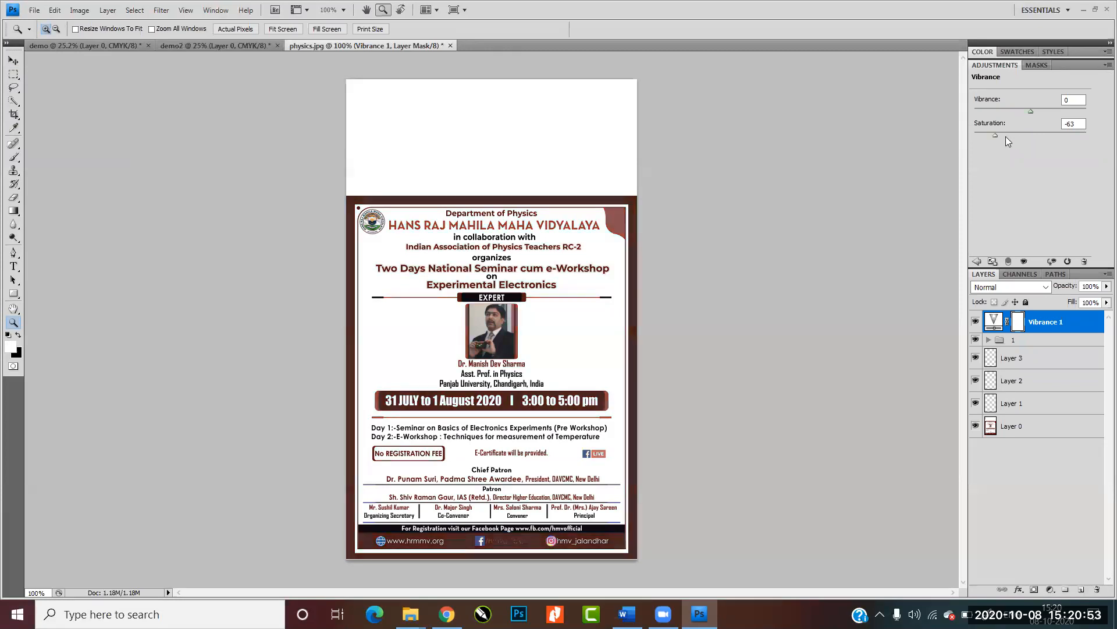
{"action": "left_click", "coordinate": [1044, 452]}
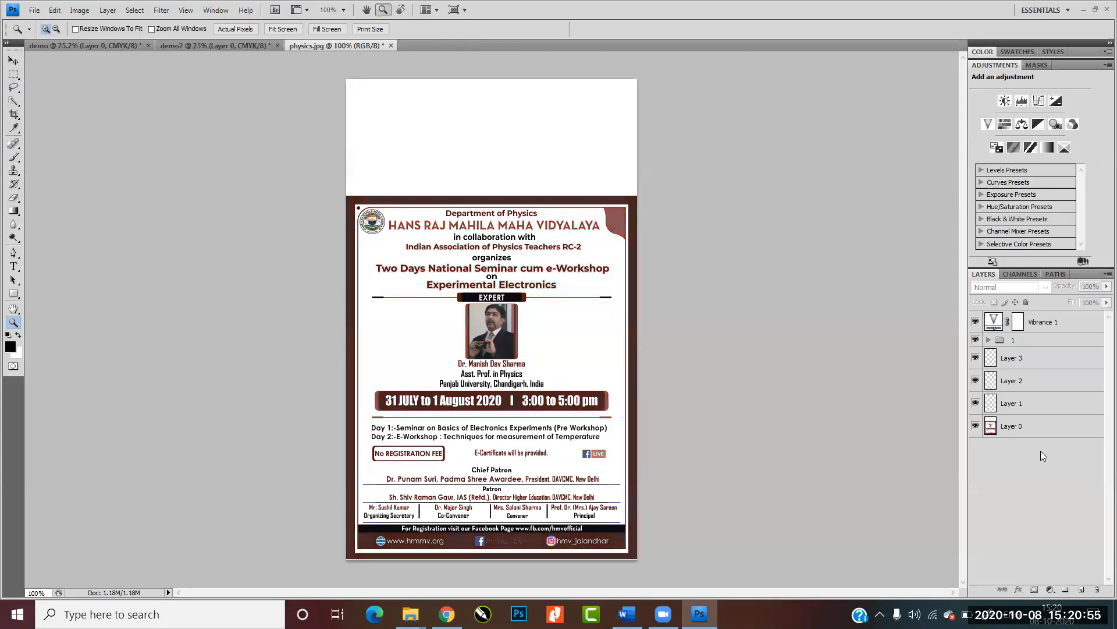
{"action": "left_click", "coordinate": [1015, 428]}
{"action": "left_click", "coordinate": [1027, 409]}
{"action": "left_click", "coordinate": [1029, 382]}
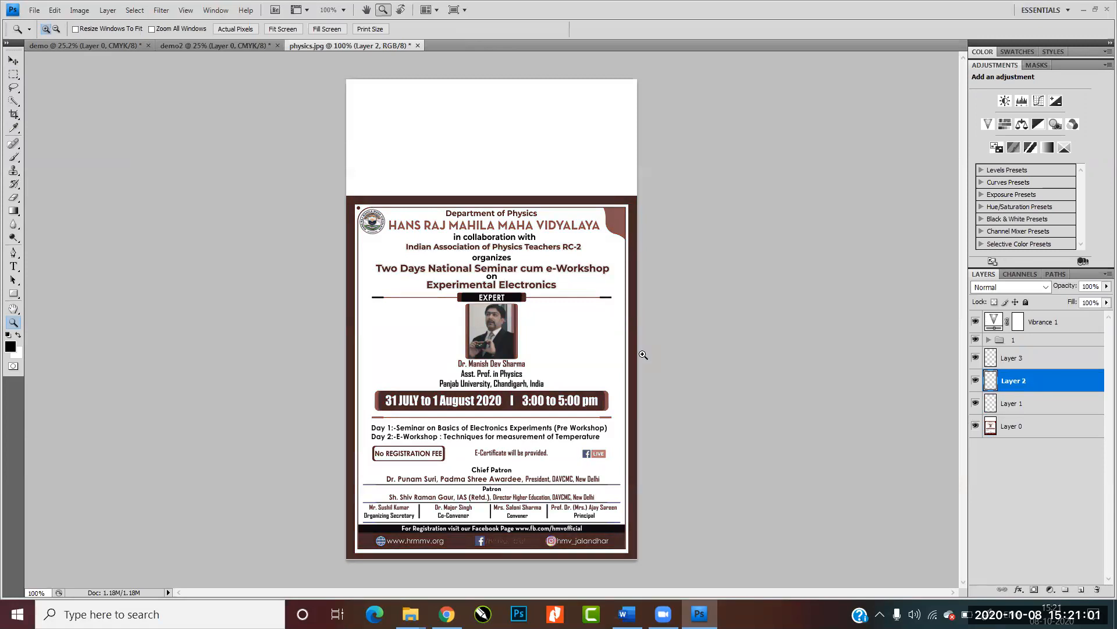
Edit the Vibrance 1 adjustment layer again and set its saturation to +9.
{"action": "left_click", "coordinate": [992, 324]}
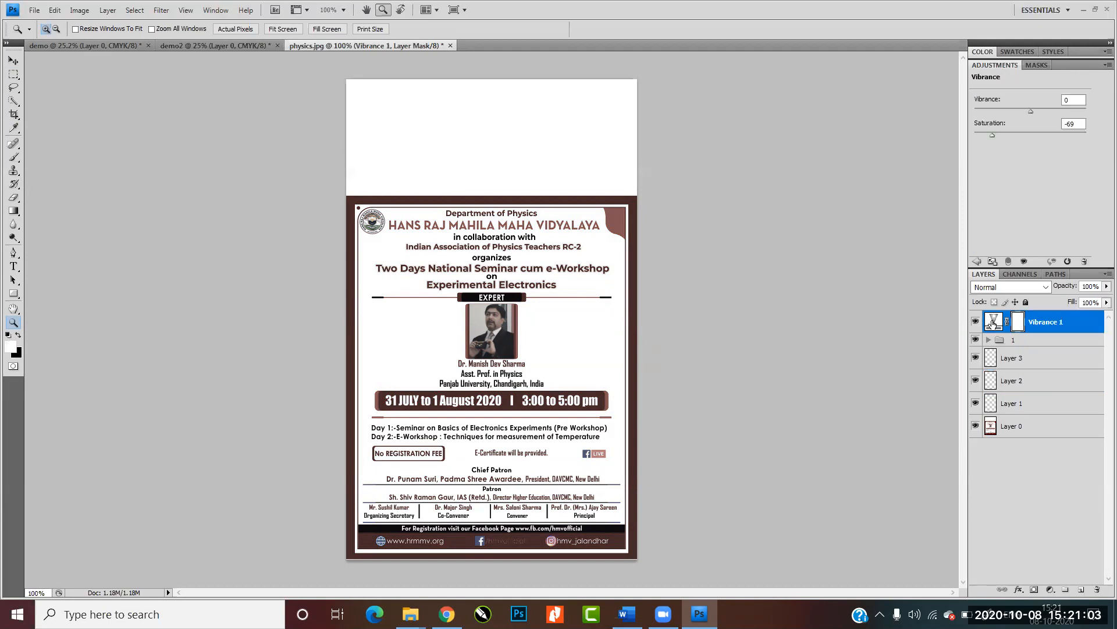
{"action": "left_click_drag", "start_coordinate": [995, 135], "coordinate": [1053, 134]}
{"action": "left_click", "coordinate": [992, 133]}
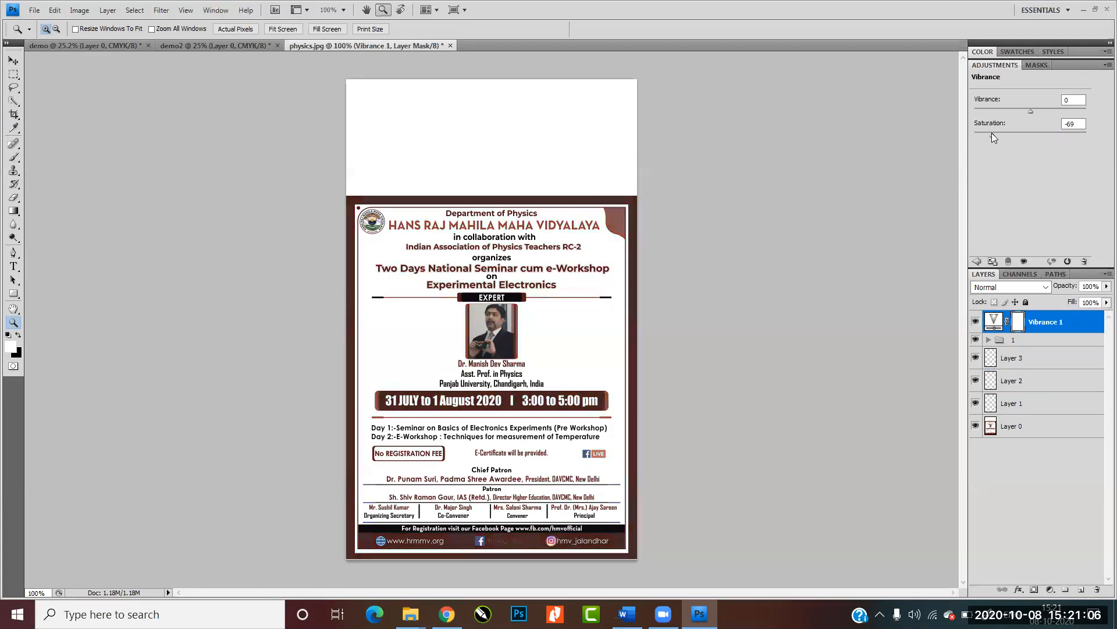
{"action": "left_click", "coordinate": [1034, 134]}
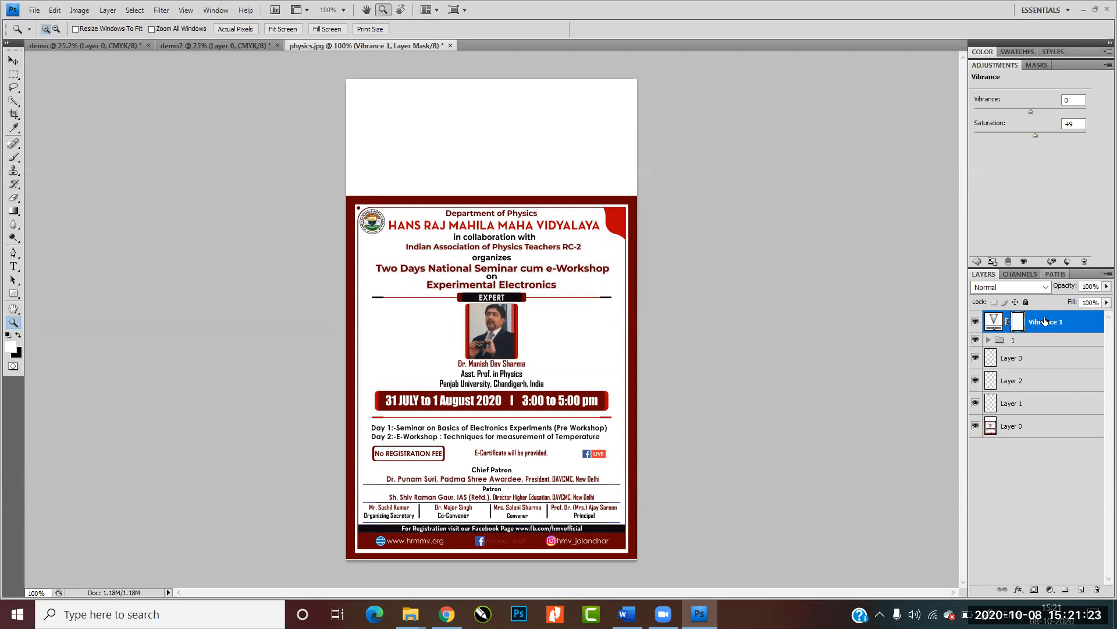
Duplicate Layer 0 and move the copy to the left so both posters show on the canvas.
{"action": "key", "text": "v"}
{"action": "key", "text": "d"}
{"action": "left_click", "coordinate": [1014, 428]}
{"action": "left_click_drag", "start_coordinate": [1081, 551], "coordinate": [1081, 589]}
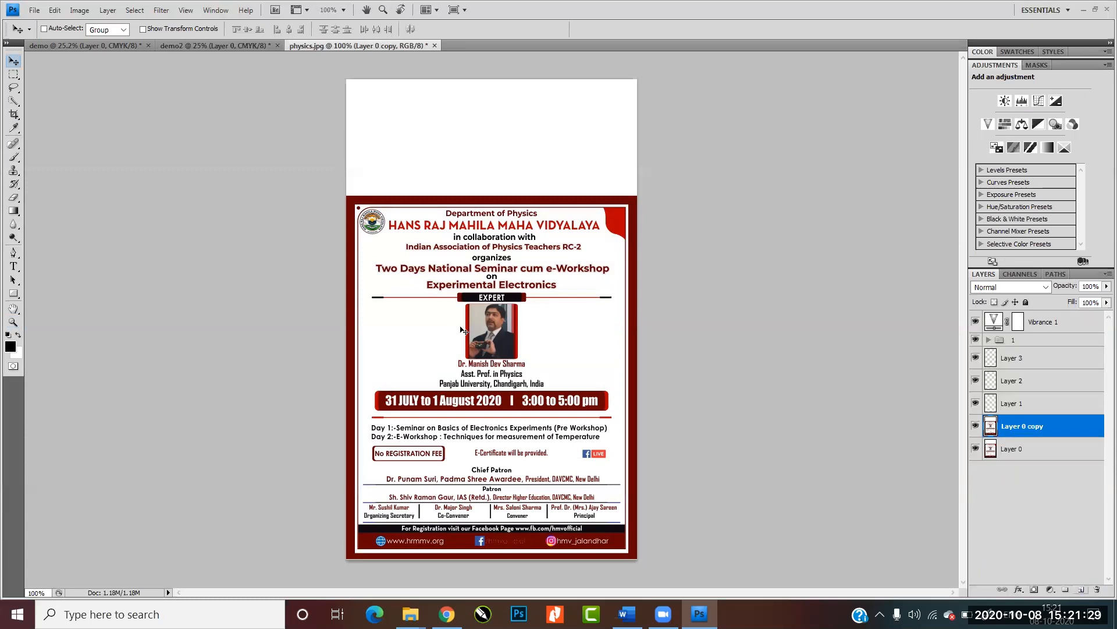
{"action": "left_click_drag", "start_coordinate": [489, 318], "coordinate": [366, 309]}
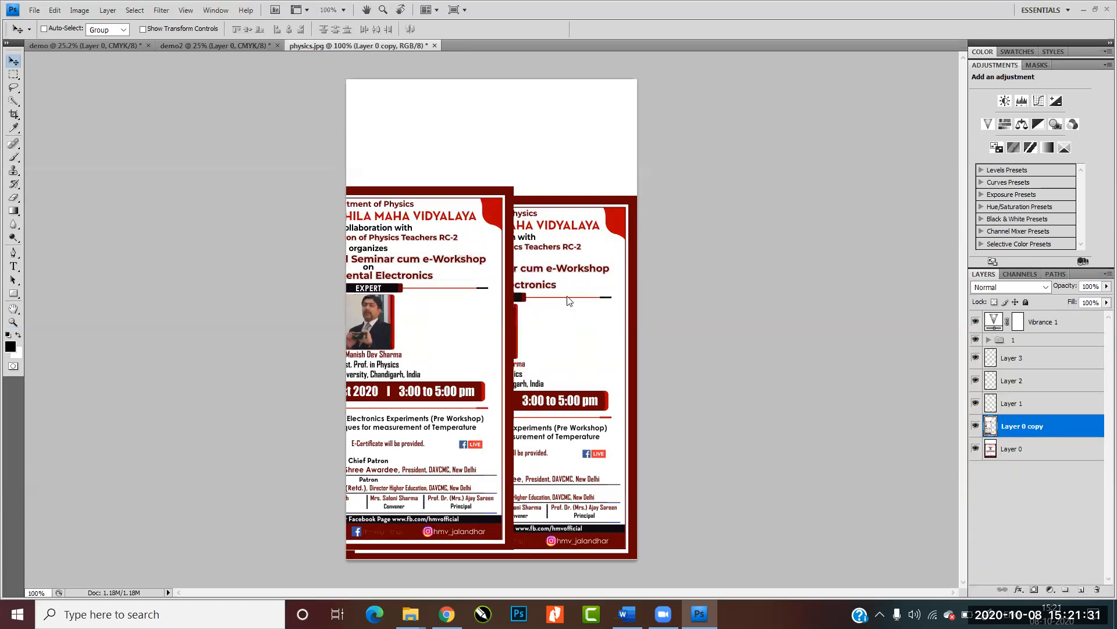
Move Layer 0 copy slightly up and right, and shift Layer 0 to the right behind it.
{"action": "right_click", "coordinate": [556, 286]}
{"action": "left_click", "coordinate": [576, 293]}
{"action": "right_click", "coordinate": [586, 275]}
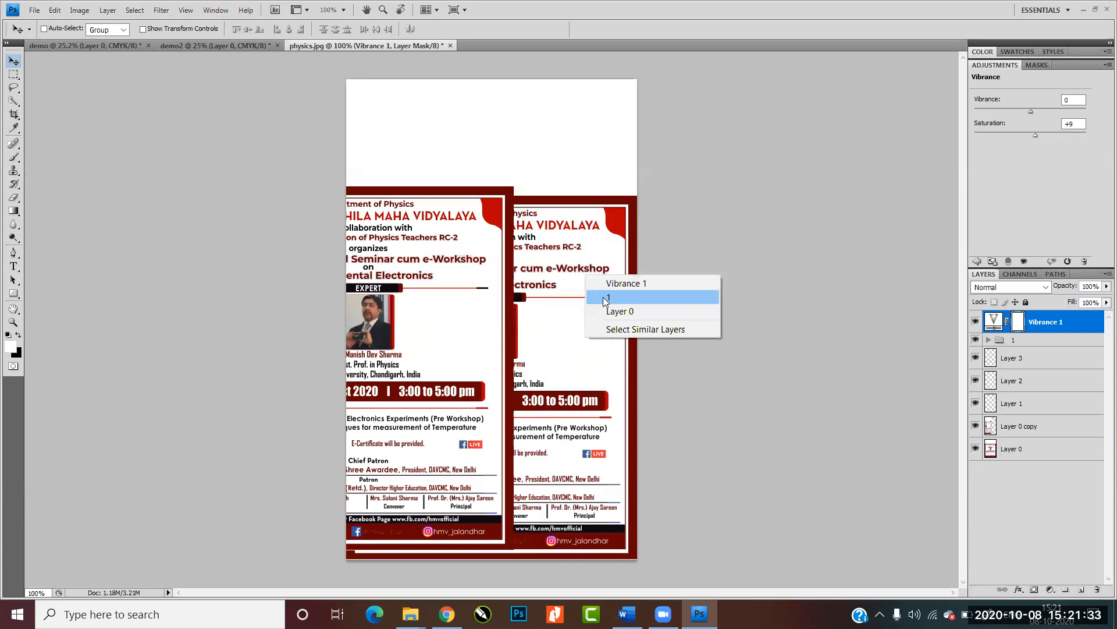
{"action": "left_click", "coordinate": [605, 298]}
{"action": "left_click", "coordinate": [1023, 426]}
{"action": "left_click_drag", "start_coordinate": [610, 359], "coordinate": [641, 326]}
{"action": "left_click", "coordinate": [1088, 454]}
{"action": "left_click_drag", "start_coordinate": [628, 393], "coordinate": [712, 368]}
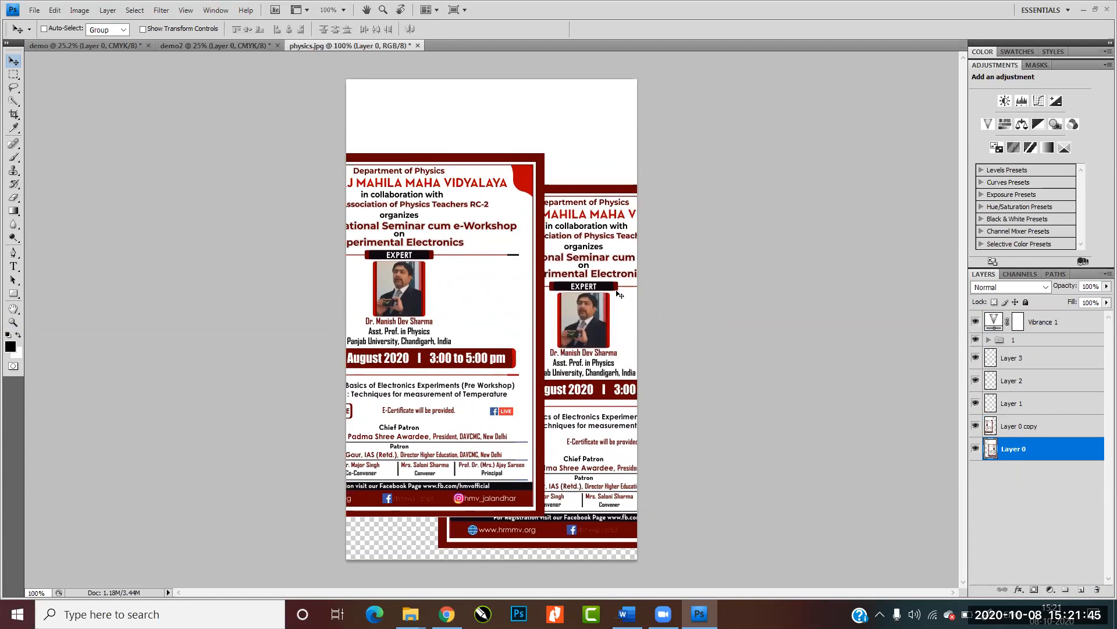
Delete group 1 together with the empty Layer 3, Layer 2 and Layer 1.
{"action": "left_click", "coordinate": [1031, 344]}
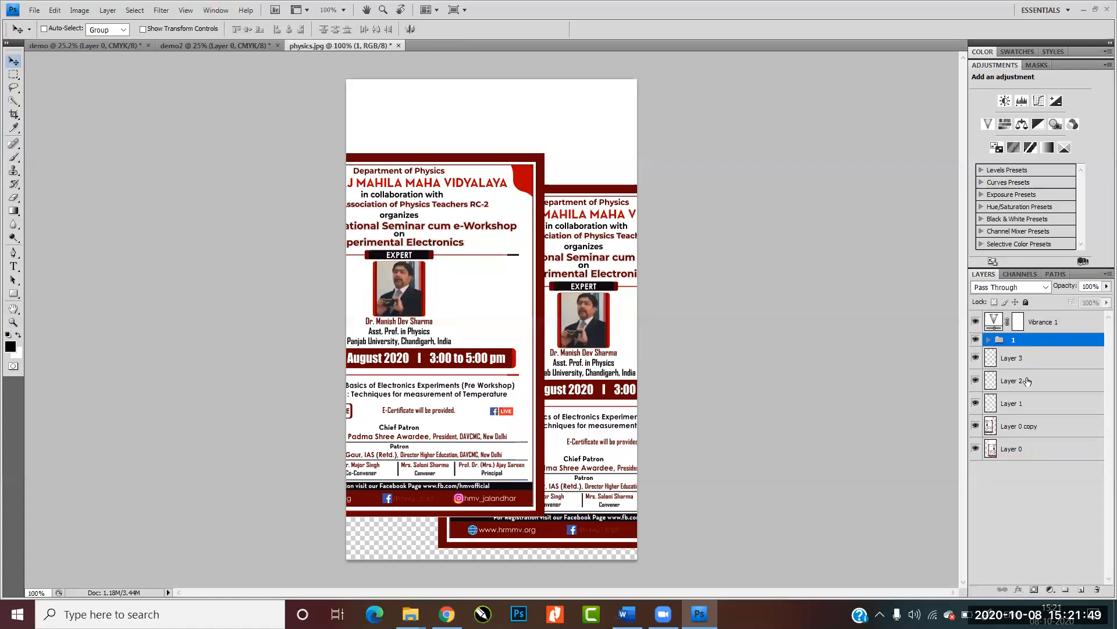
{"action": "left_click", "coordinate": [1024, 409], "text": "shift"}
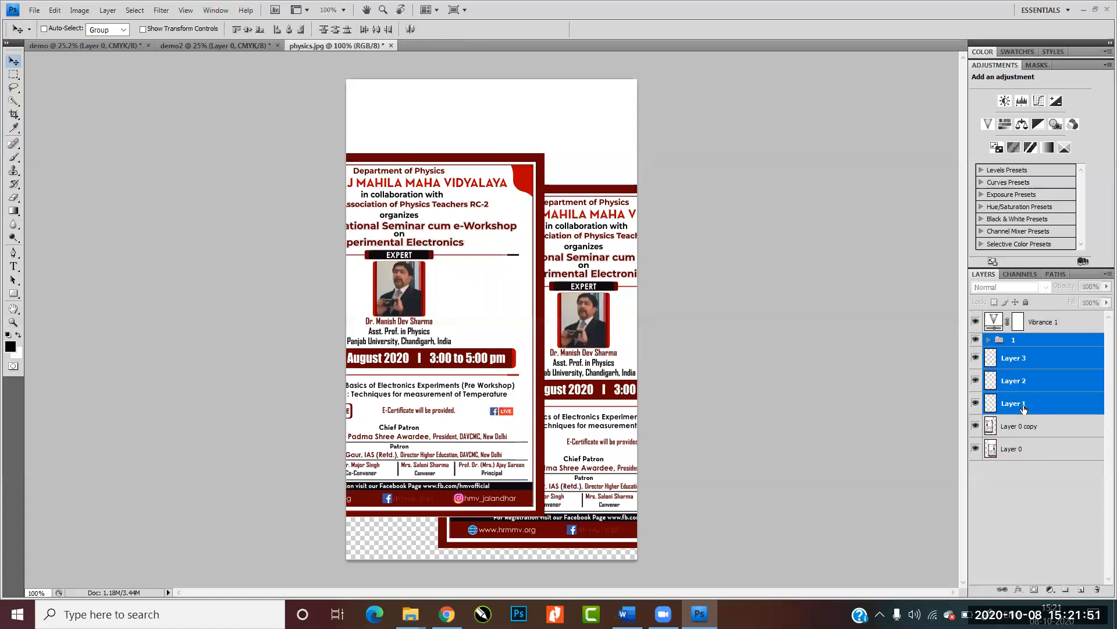
{"action": "key", "text": "Delete"}
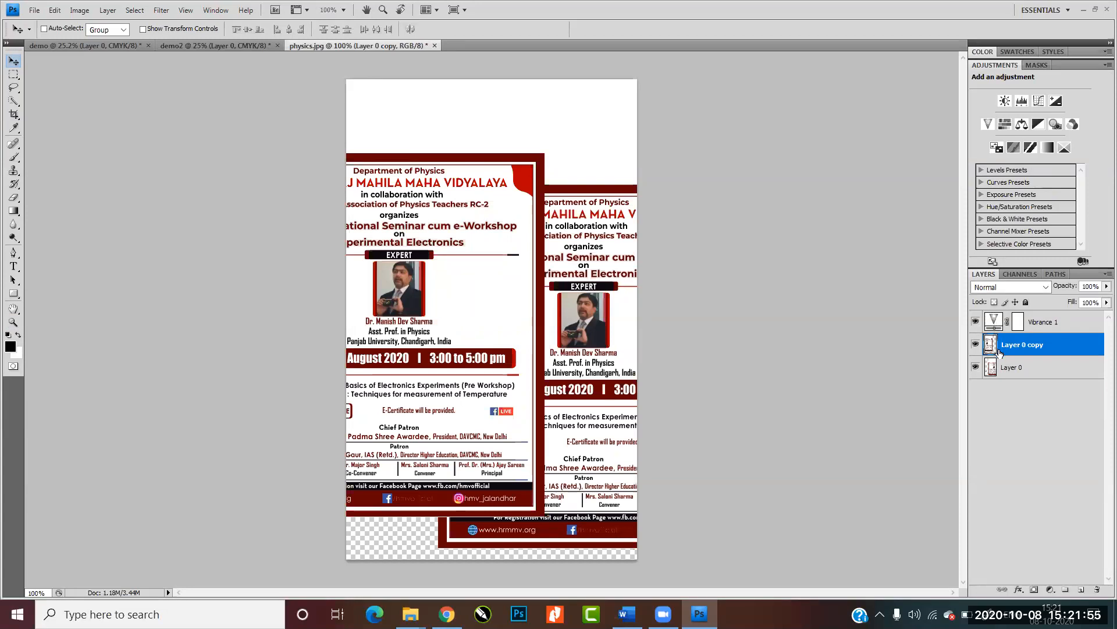
Place the Vibrance 1 adjustment layer between Layer 0 copy and Layer 0, and set its saturation to -71.
{"action": "left_click_drag", "start_coordinate": [1046, 322], "coordinate": [1038, 347]}
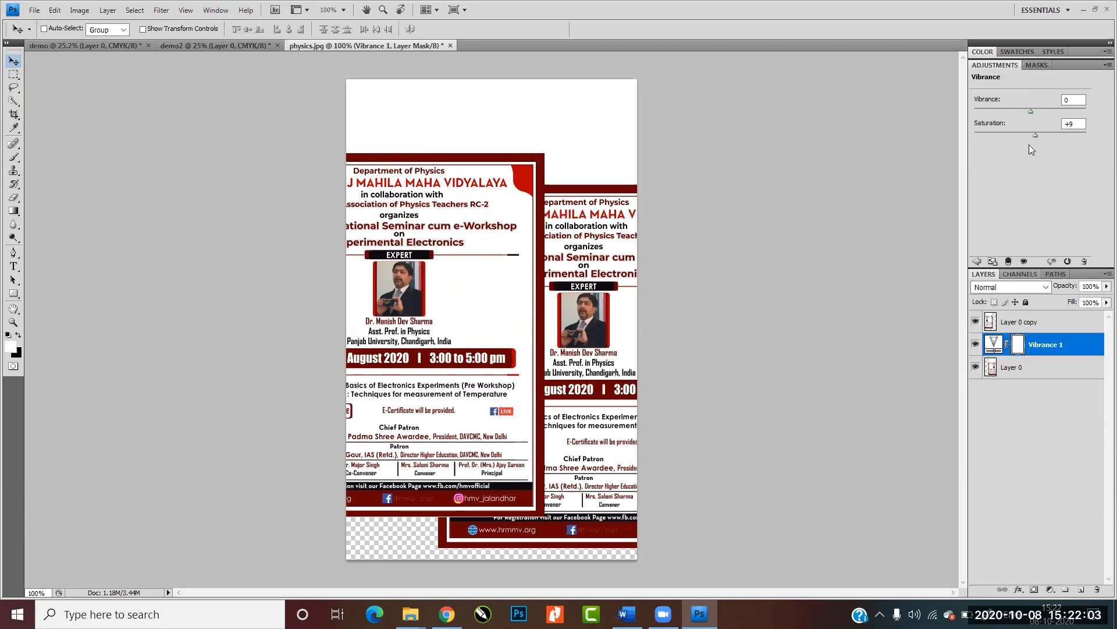
{"action": "left_click_drag", "start_coordinate": [1035, 135], "coordinate": [990, 133]}
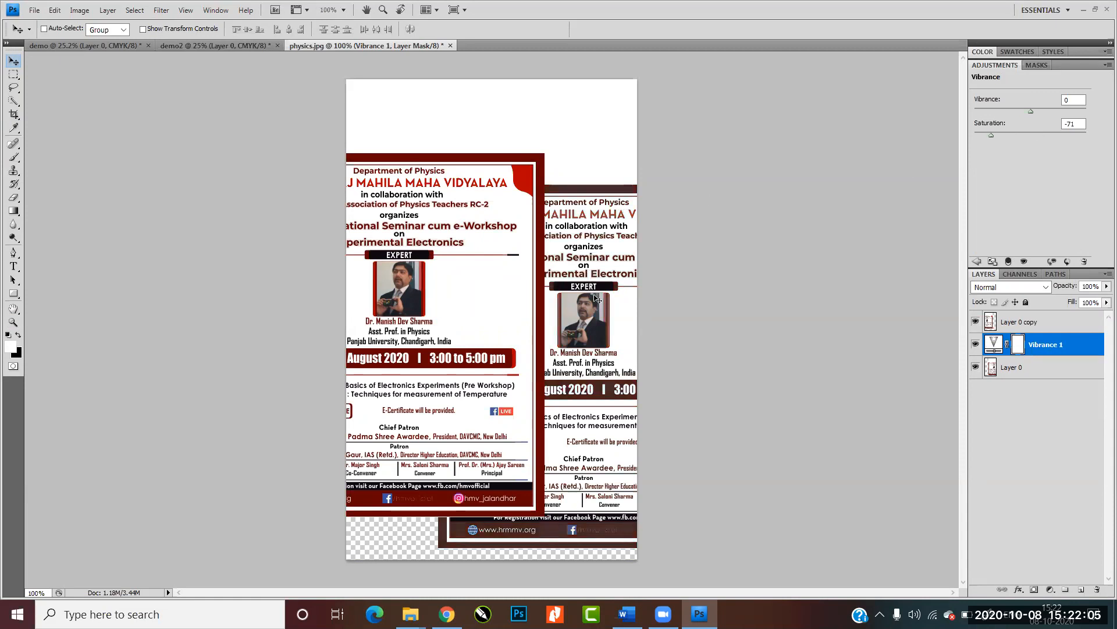
{"action": "left_click", "coordinate": [1012, 380]}
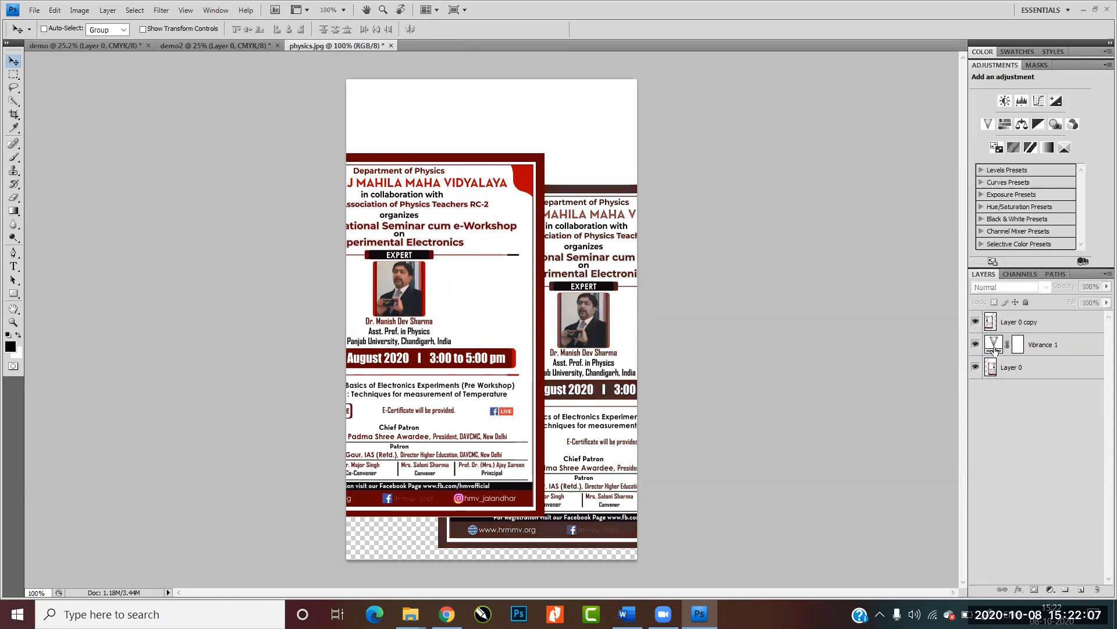
{"action": "left_click", "coordinate": [1013, 371]}
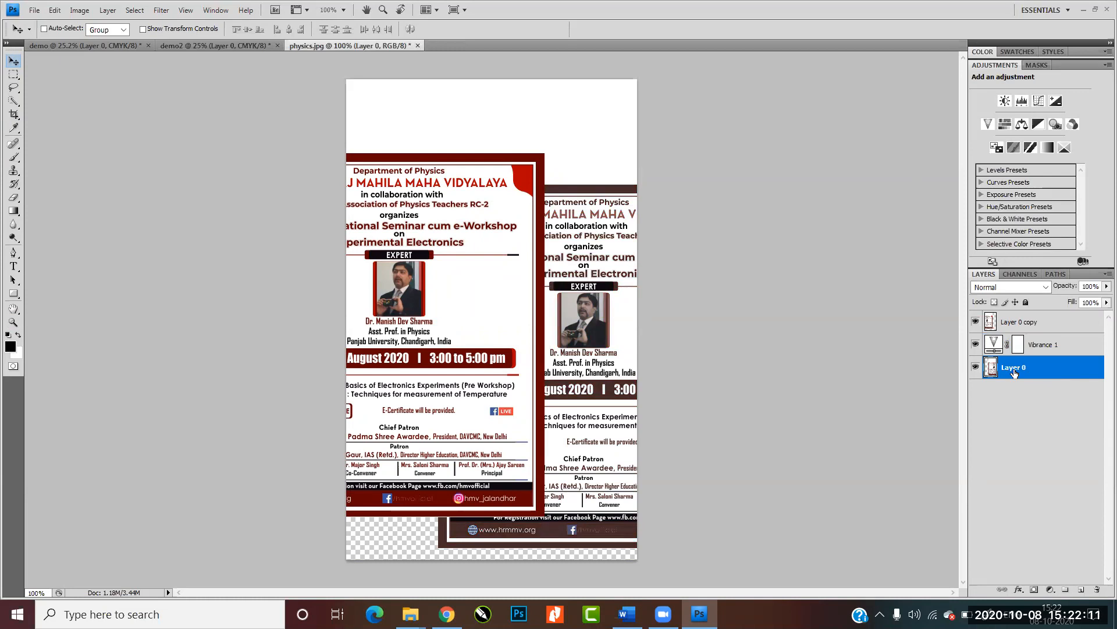
{"action": "left_click", "coordinate": [1048, 351]}
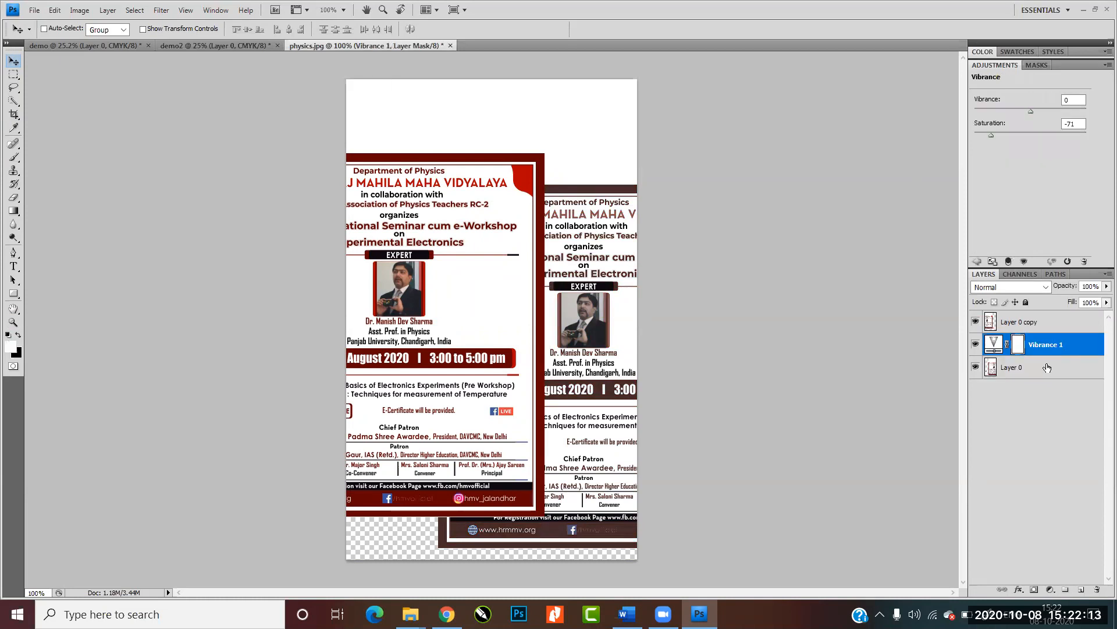
{"action": "left_click", "coordinate": [1048, 367]}
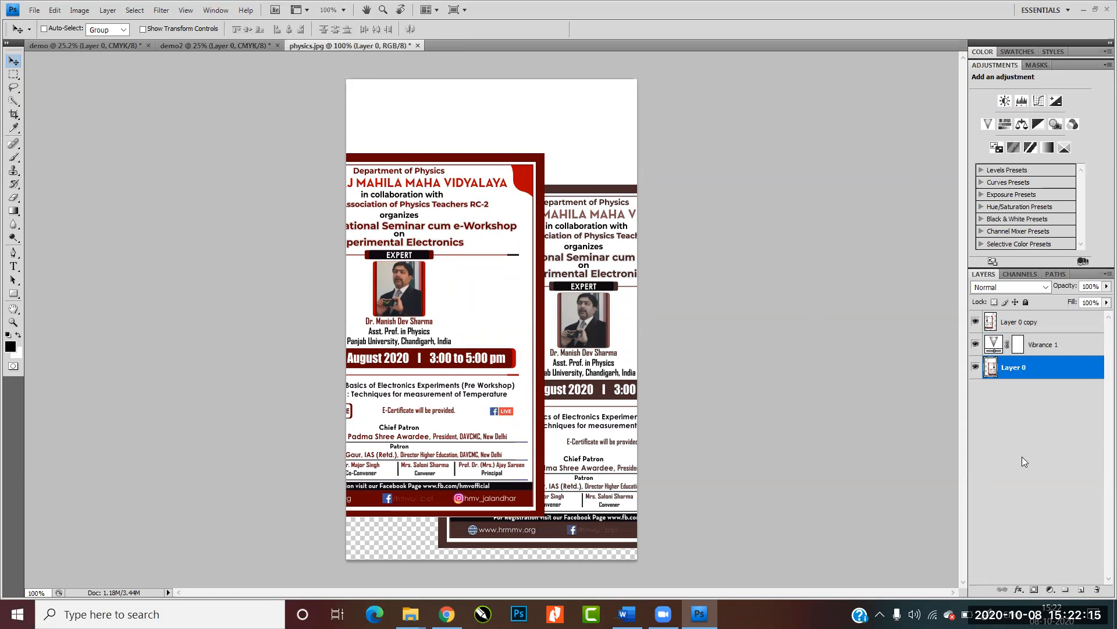
Move Layer 0 copy beneath the Vibrance 1 adjustment layer and return it to the top of the stack.
{"action": "left_click", "coordinate": [1022, 322]}
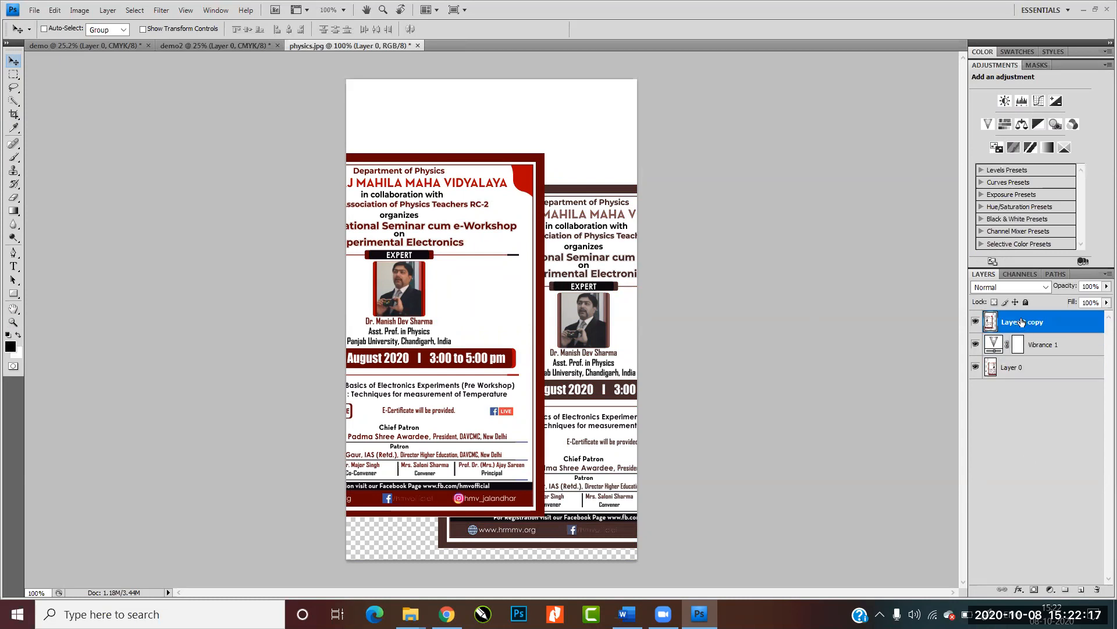
{"action": "left_click_drag", "start_coordinate": [1022, 322], "coordinate": [1021, 351]}
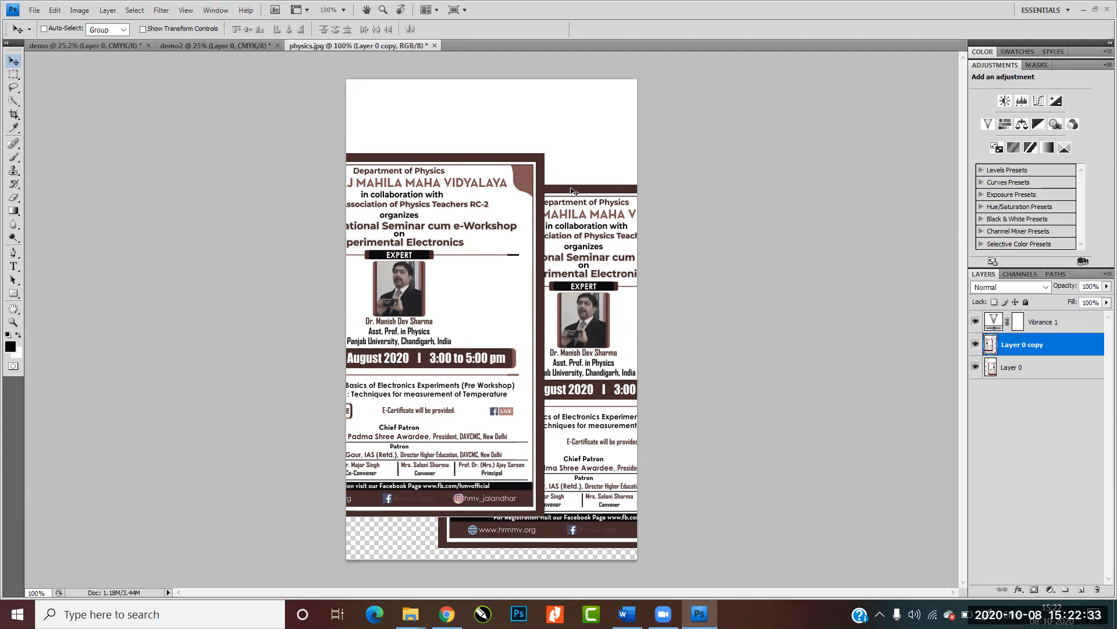
{"action": "left_click_drag", "start_coordinate": [1038, 347], "coordinate": [1033, 313]}
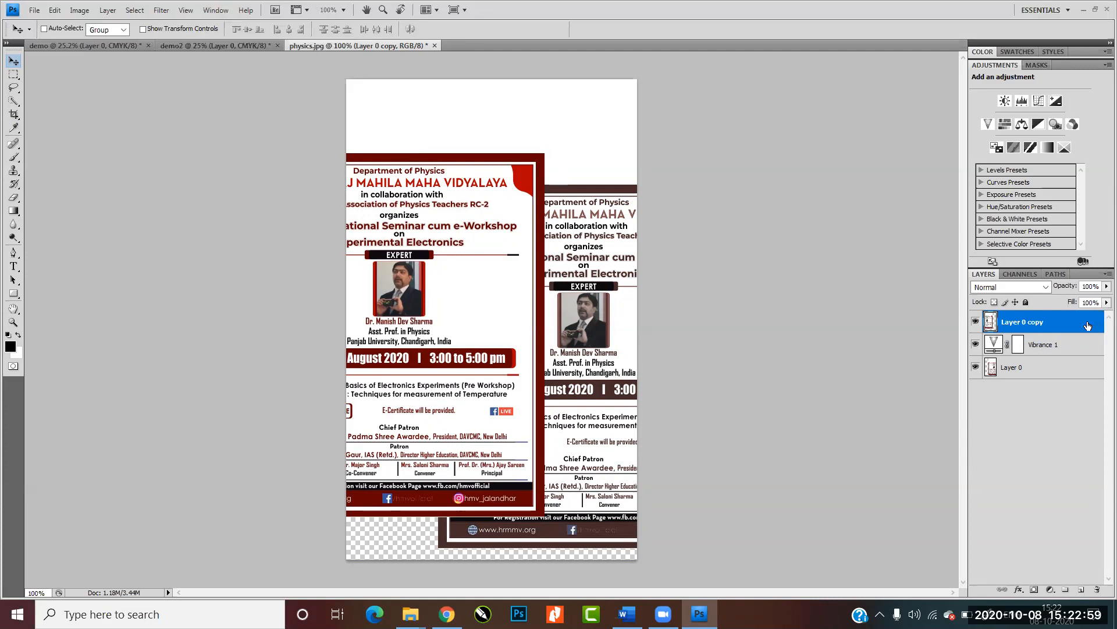
{"action": "left_click", "coordinate": [1052, 590]}
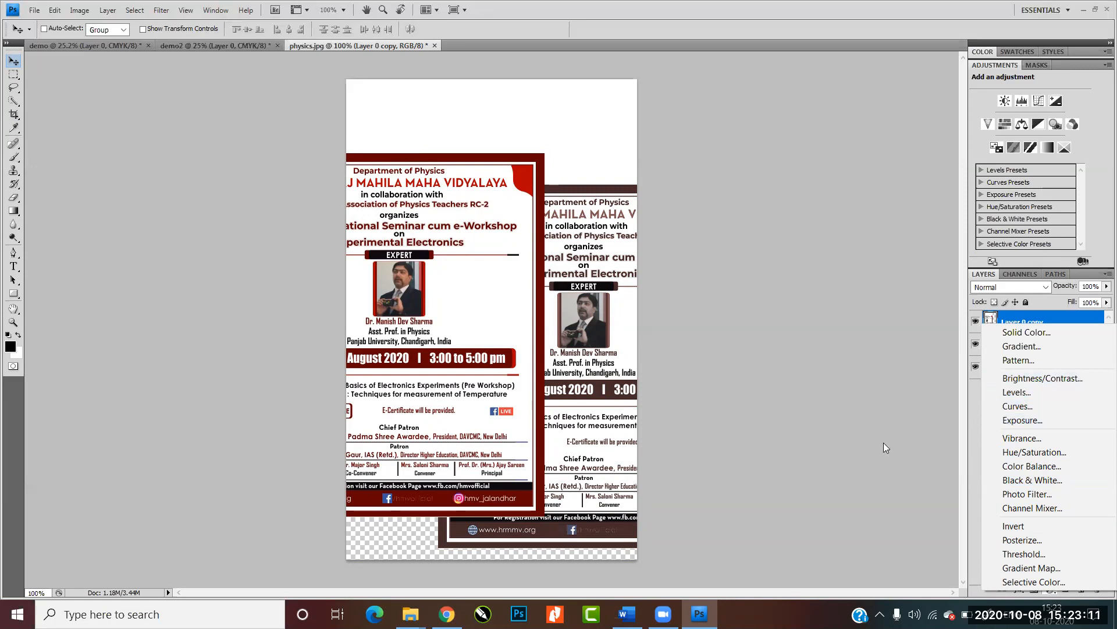
{"action": "left_click", "coordinate": [726, 405]}
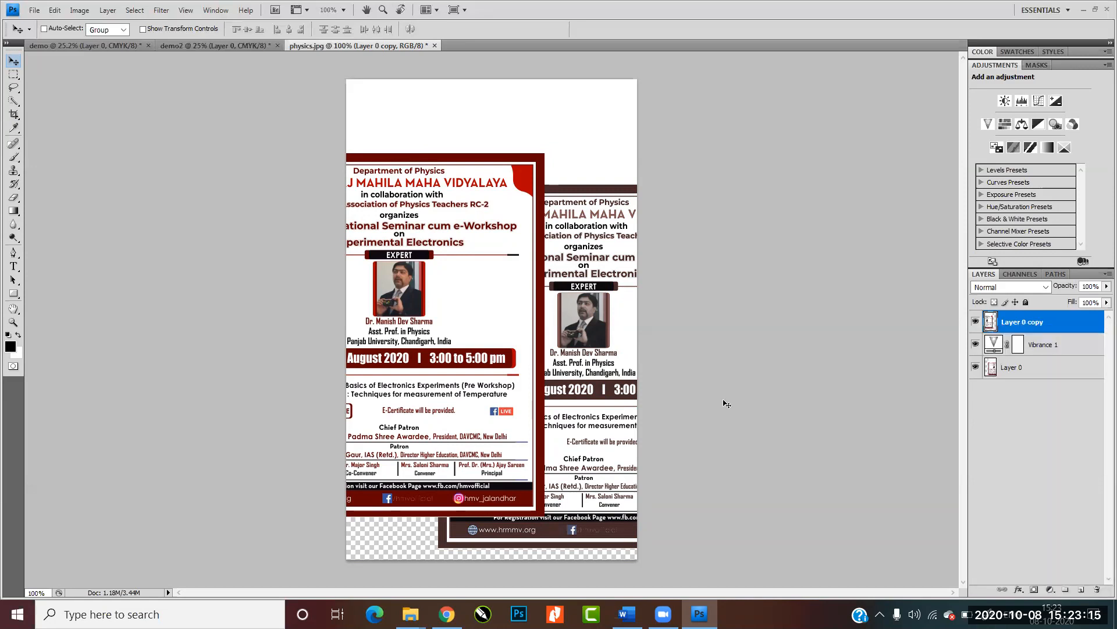
{"action": "left_click", "coordinate": [135, 10]}
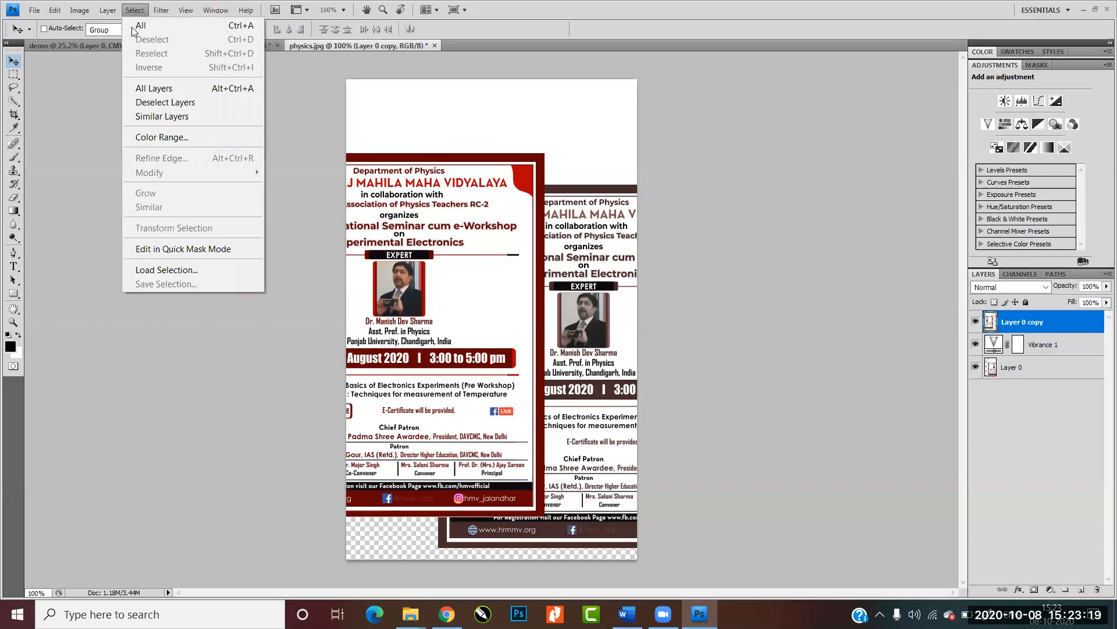
{"action": "left_click", "coordinate": [447, 278]}
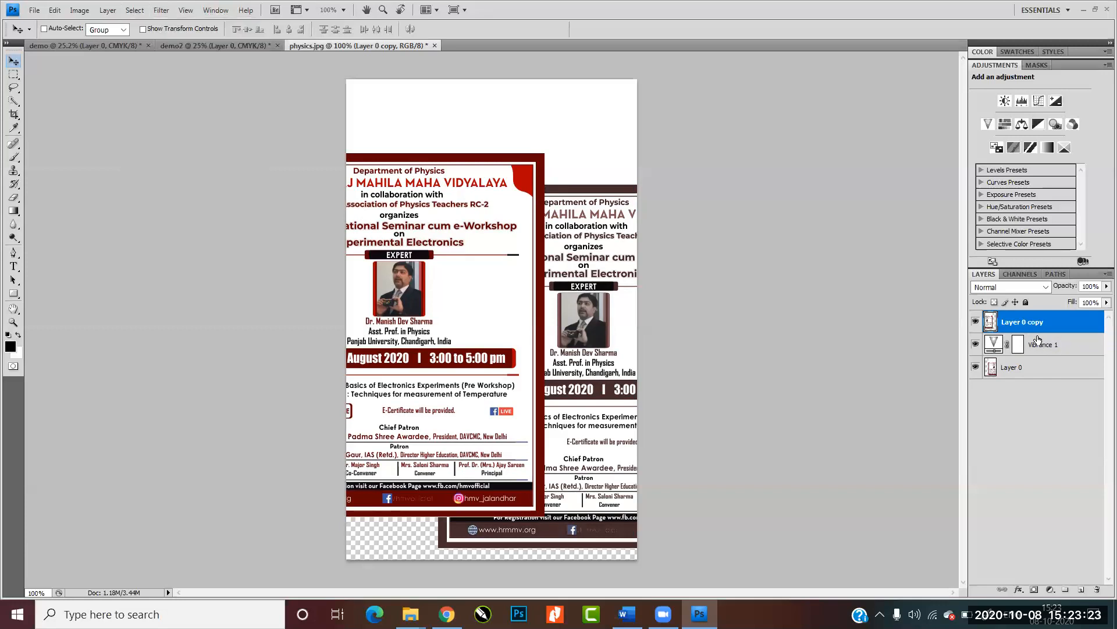
Delete Layer 0 copy and the Vibrance 1 adjustment layer, and move Layer 0 back so the whole poster fits within the canvas width.
{"action": "key", "text": "Delete"}
{"action": "key", "text": "Delete"}
{"action": "right_click", "coordinate": [616, 333]}
{"action": "left_click_drag", "start_coordinate": [616, 335], "coordinate": [530, 349]}
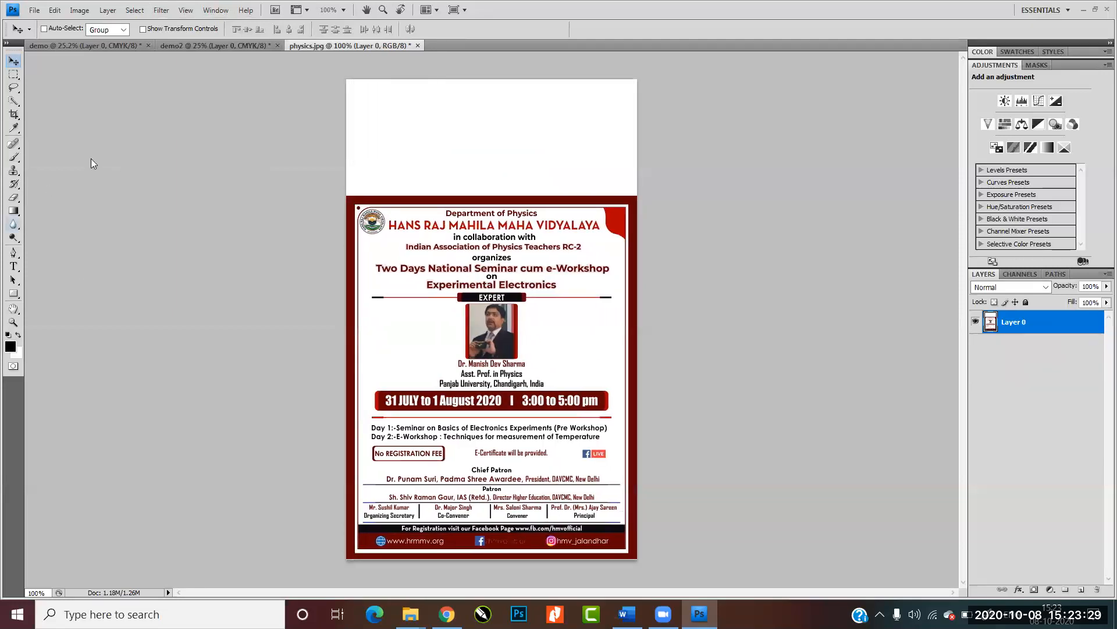
Examine the tool variants grouped under marquee, lasso and quick selection, and the available selection commands.
{"action": "left_click", "coordinate": [13, 76]}
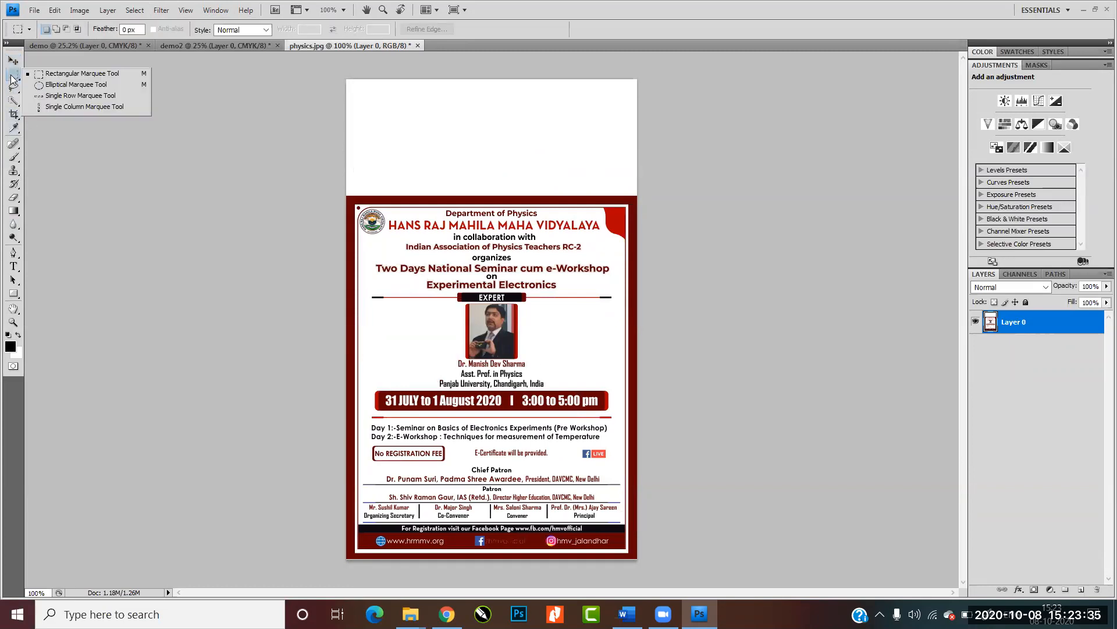
{"action": "left_click", "coordinate": [16, 92]}
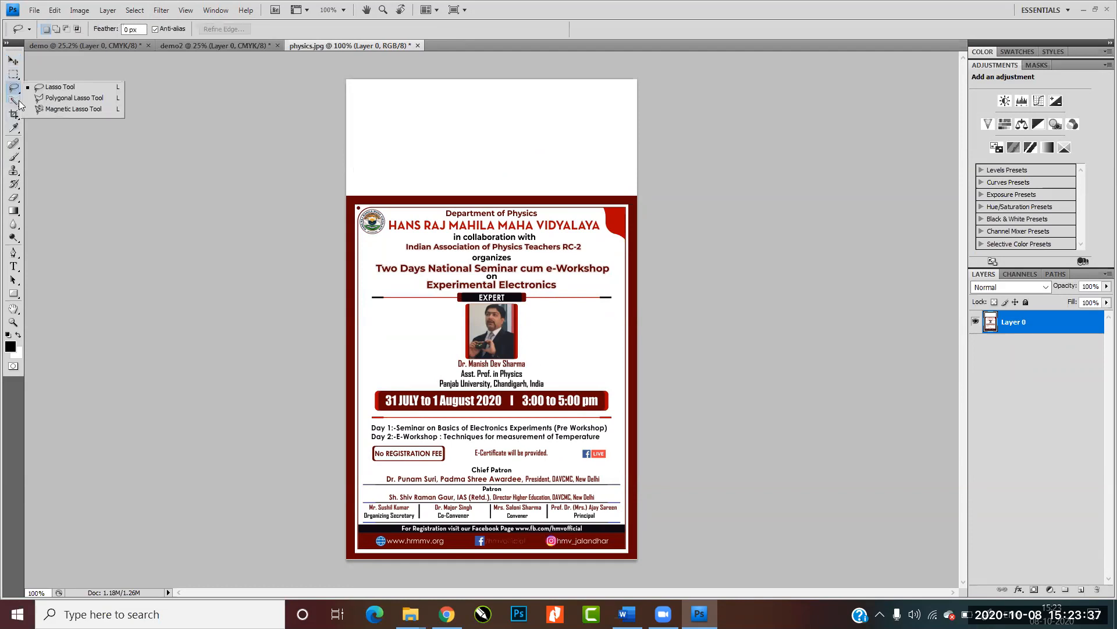
{"action": "left_click", "coordinate": [15, 102]}
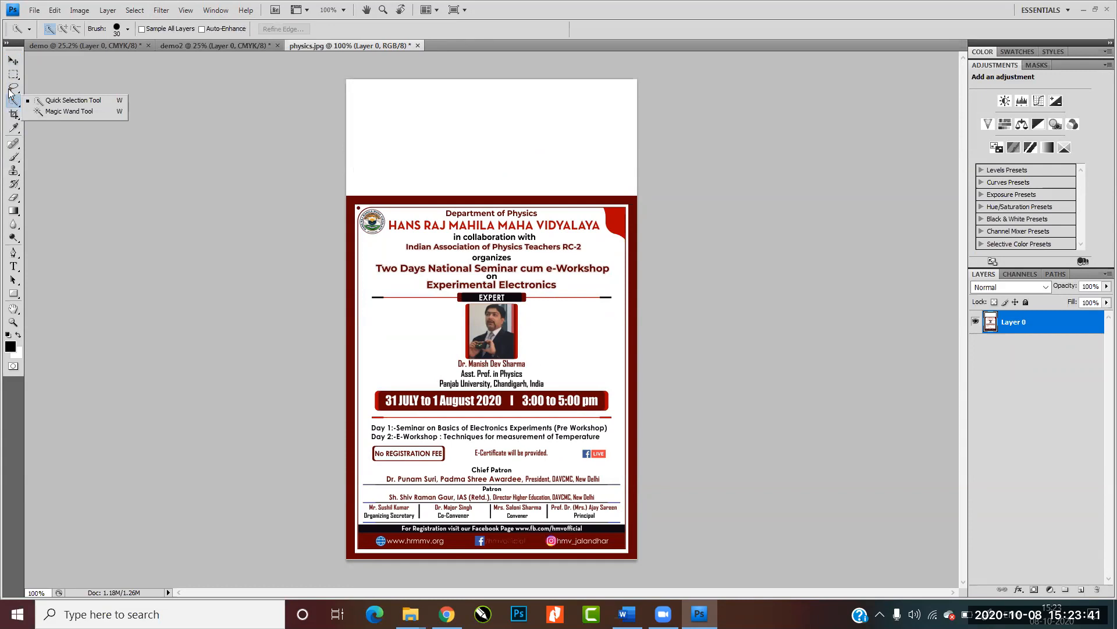
{"action": "left_click", "coordinate": [13, 81]}
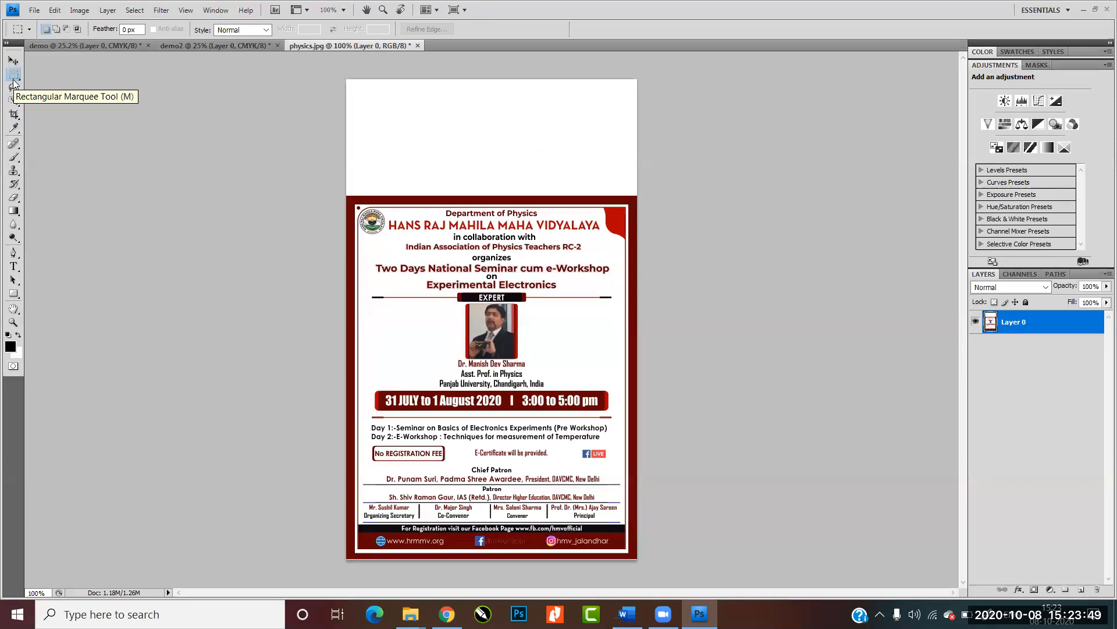
{"action": "left_click", "coordinate": [134, 10]}
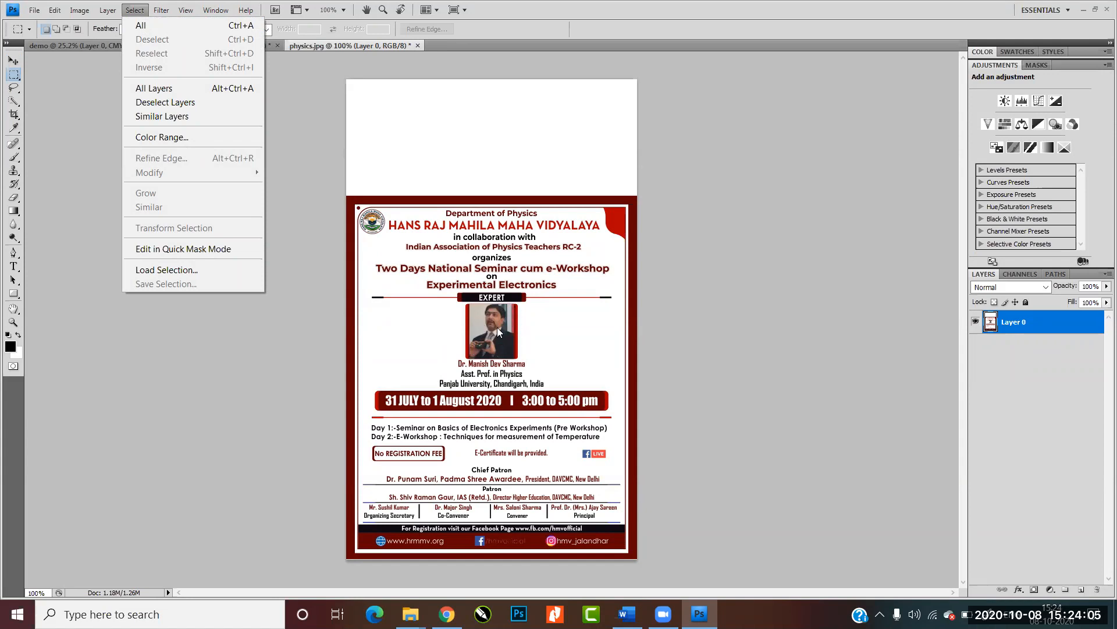
{"action": "key", "text": "Escape"}
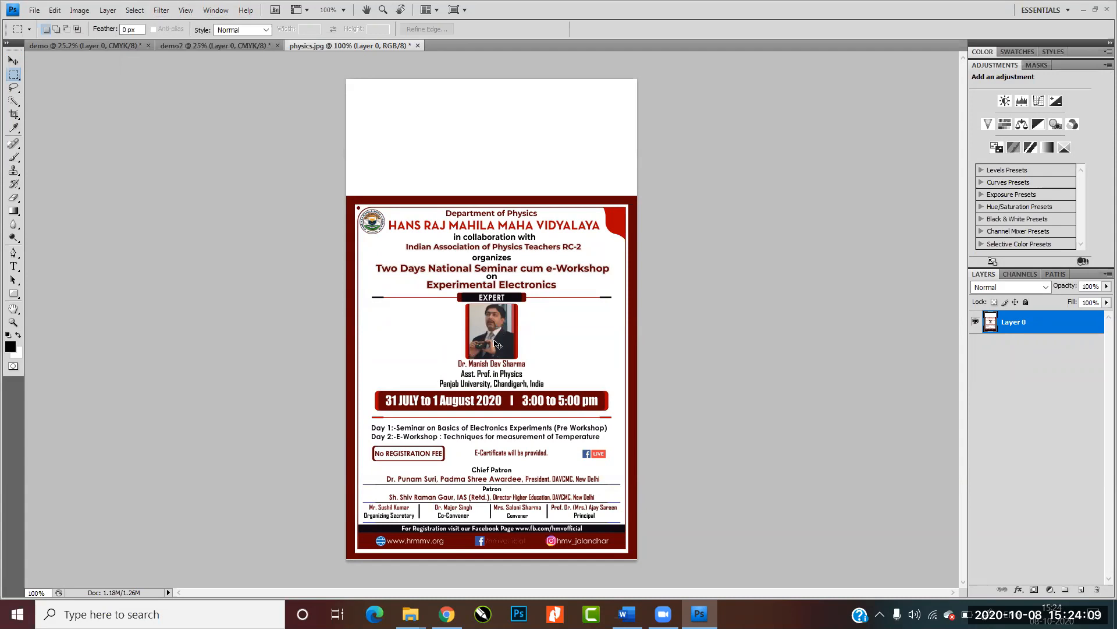
Activate the Polygonal Lasso Tool for selecting around the expert's portrait on the poster.
{"action": "key", "text": "ctrl+plus"}
{"action": "key", "text": "ctrl+plus"}
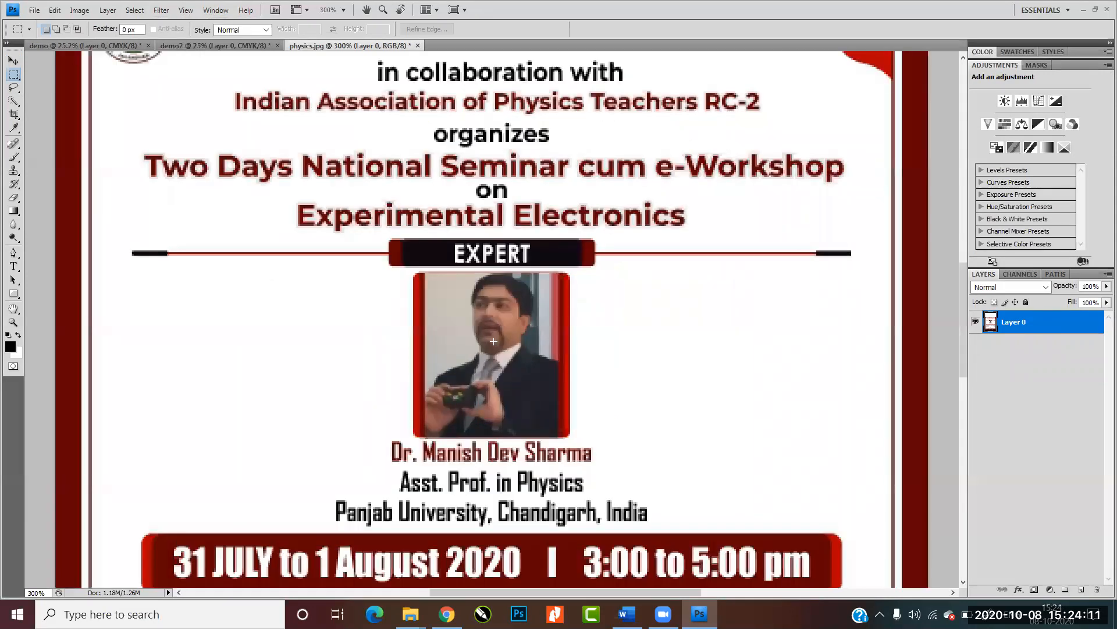
{"action": "left_click_drag", "start_coordinate": [492, 343], "coordinate": [465, 302]}
{"action": "left_click", "coordinate": [508, 328], "text": "ctrl"}
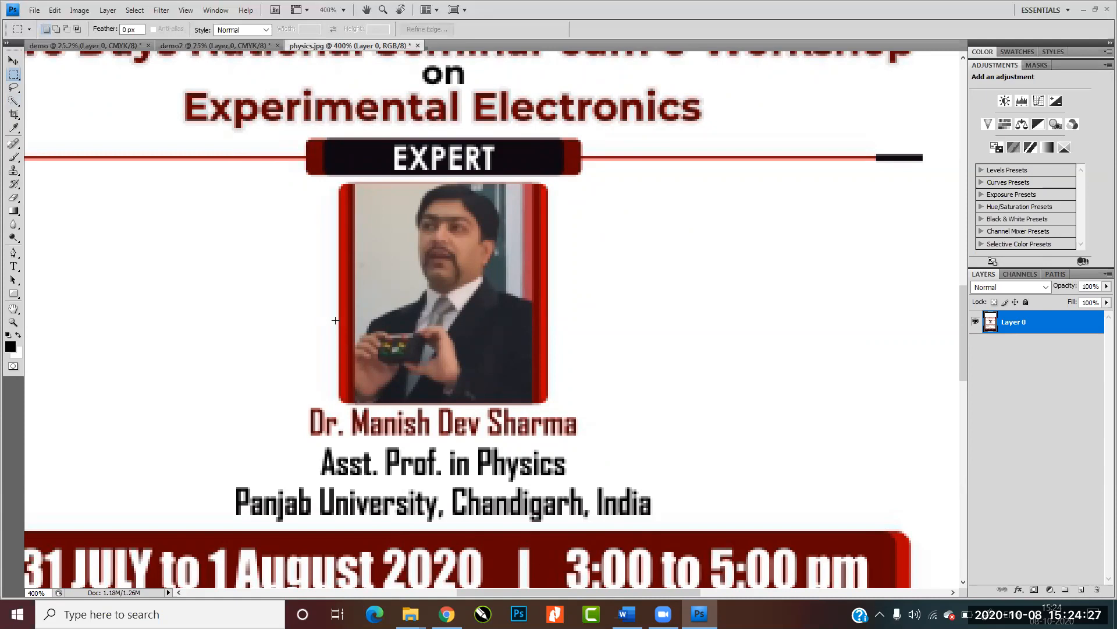
{"action": "left_click", "coordinate": [17, 89]}
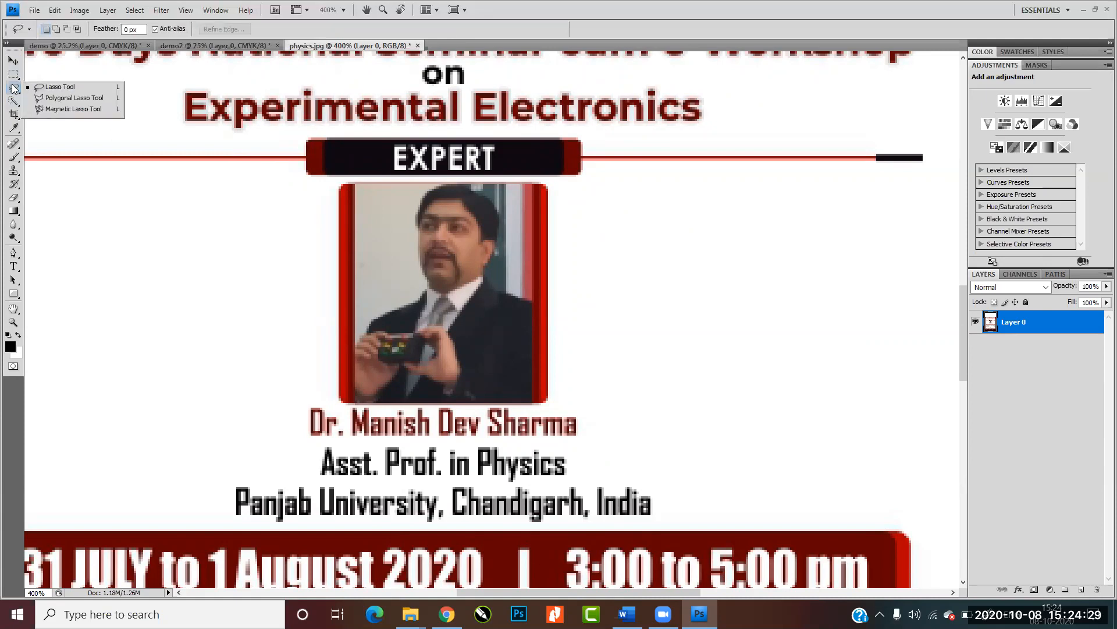
{"action": "left_click", "coordinate": [69, 98]}
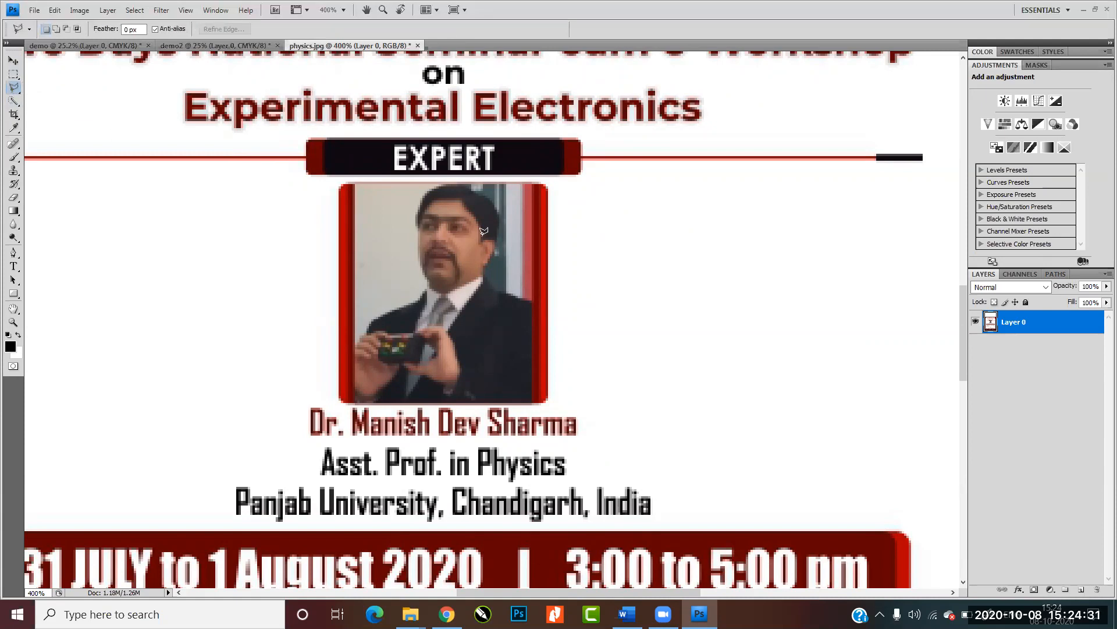
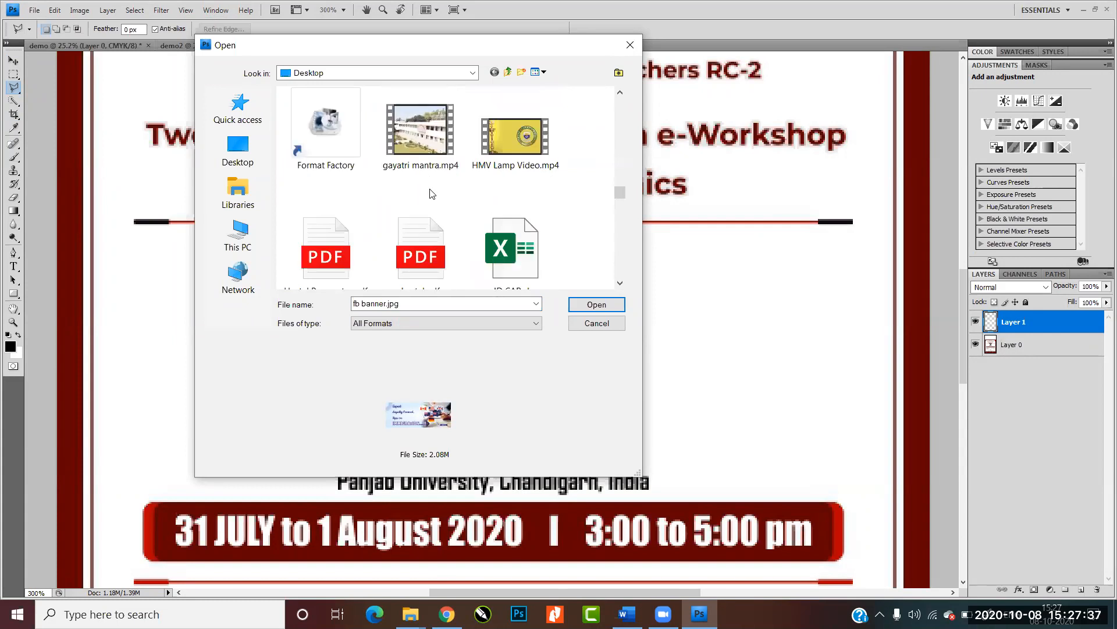
Try to open the WhatsApp Image file dated 2020-08-29 from the sports folder on the Desktop.
{"action": "scroll", "coordinate": [431, 194], "scroll_direction": "down", "scroll_amount": 8}
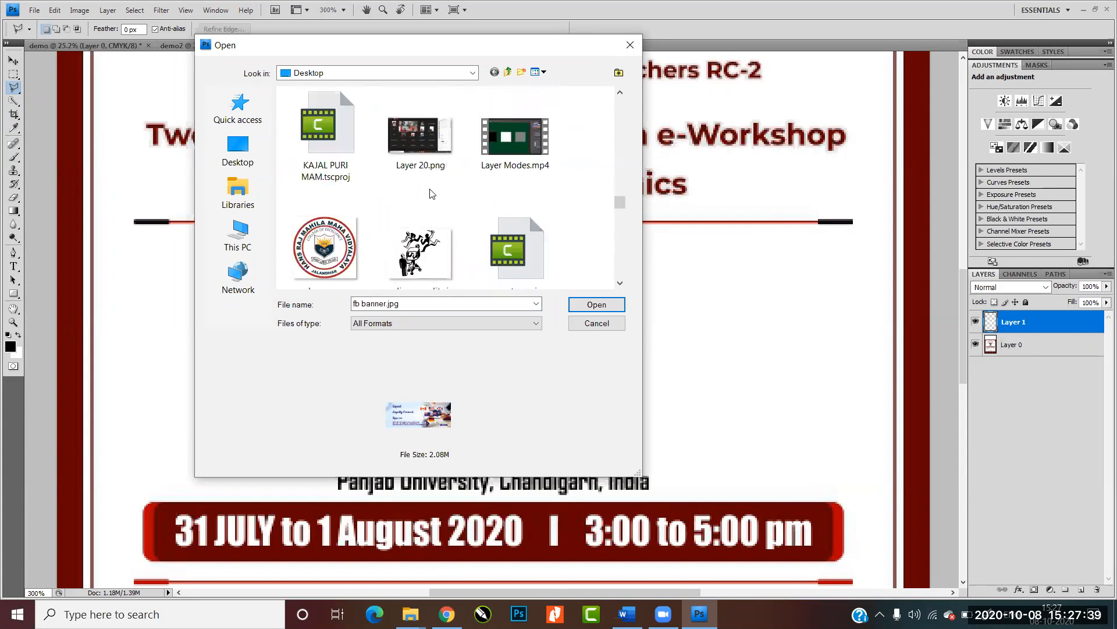
{"action": "scroll", "coordinate": [431, 194], "scroll_direction": "down", "scroll_amount": 2}
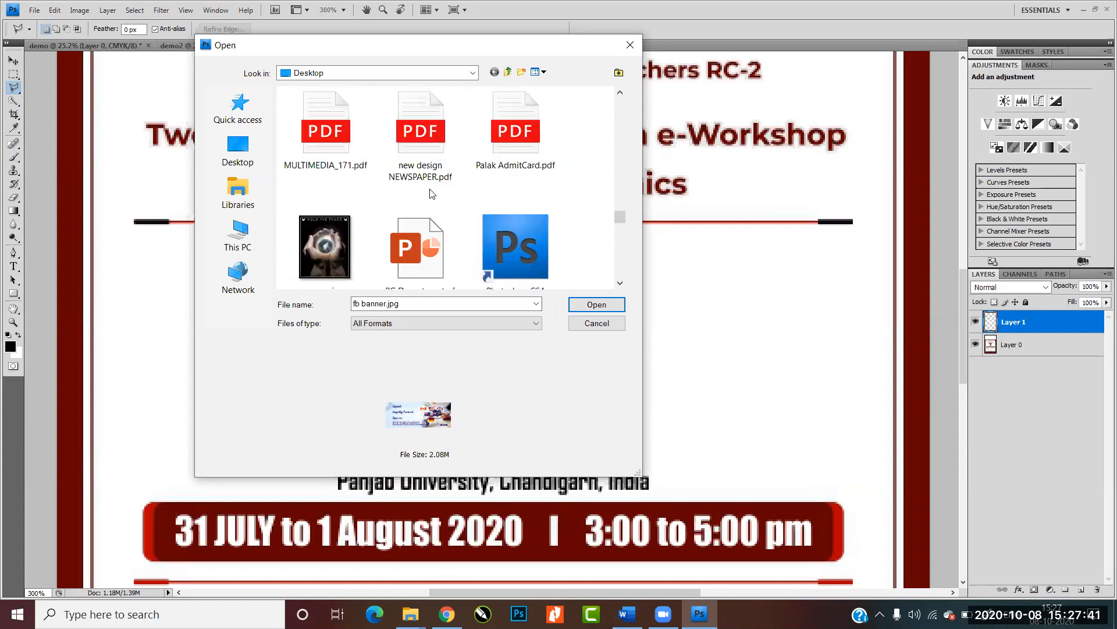
{"action": "scroll", "coordinate": [431, 194], "scroll_direction": "up", "scroll_amount": 15}
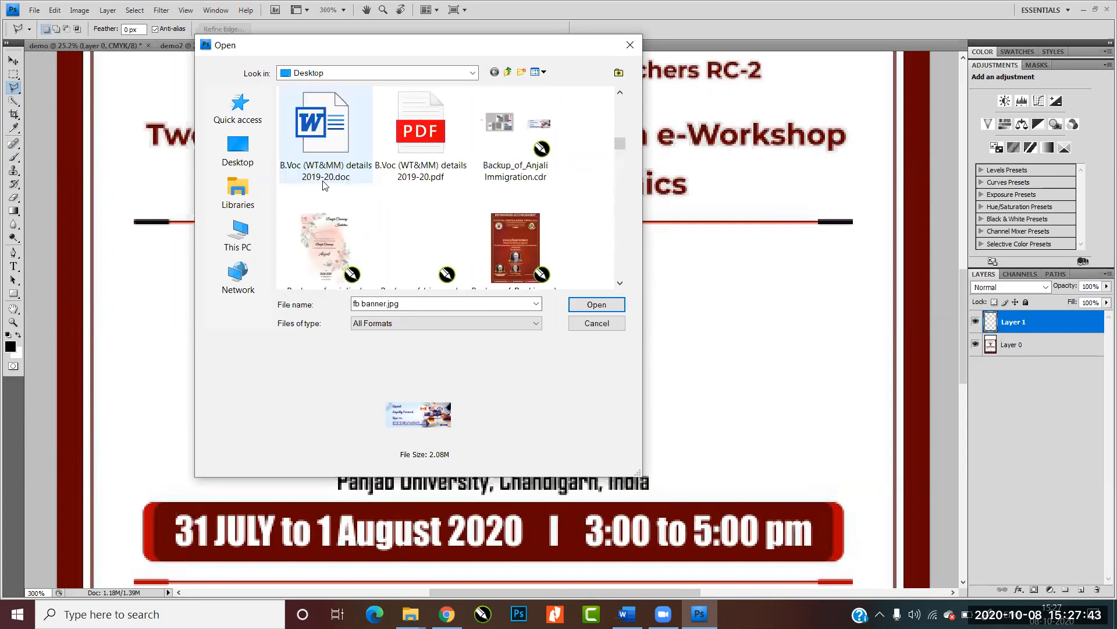
{"action": "scroll", "coordinate": [334, 185], "scroll_direction": "up", "scroll_amount": 5}
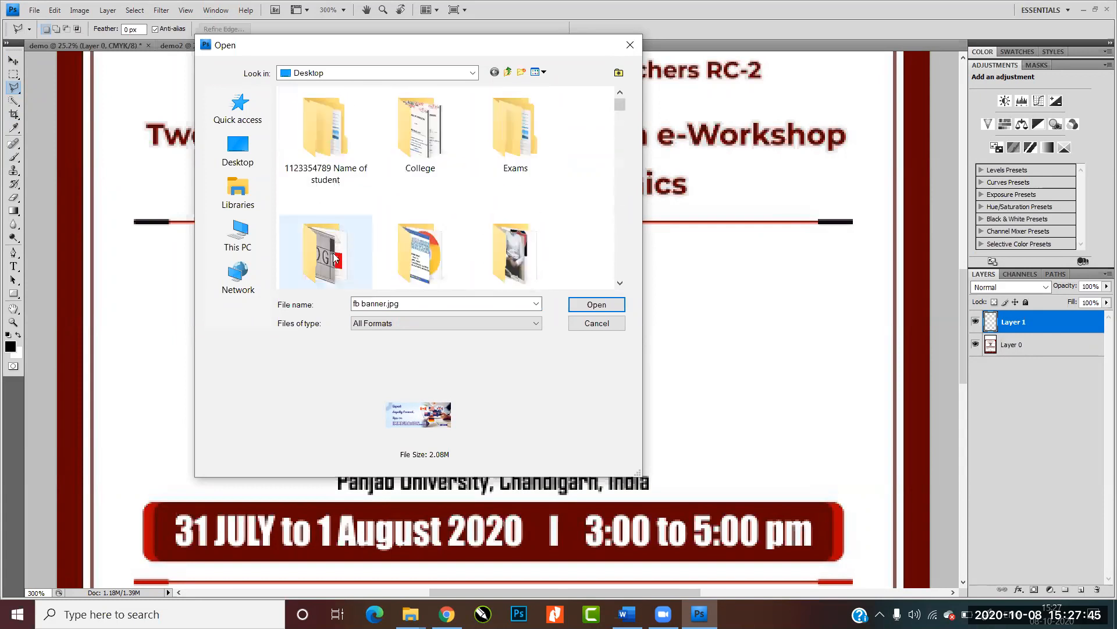
{"action": "scroll", "coordinate": [335, 258], "scroll_direction": "down", "scroll_amount": 1}
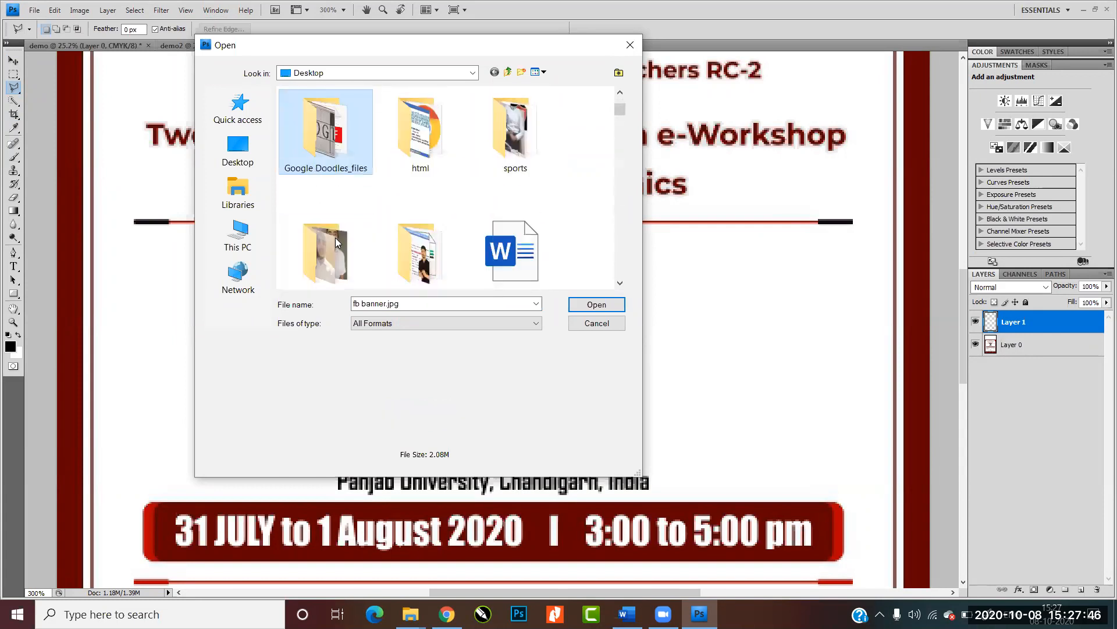
{"action": "double_click", "coordinate": [511, 124]}
{"action": "scroll", "coordinate": [420, 195], "scroll_direction": "down", "scroll_amount": 3}
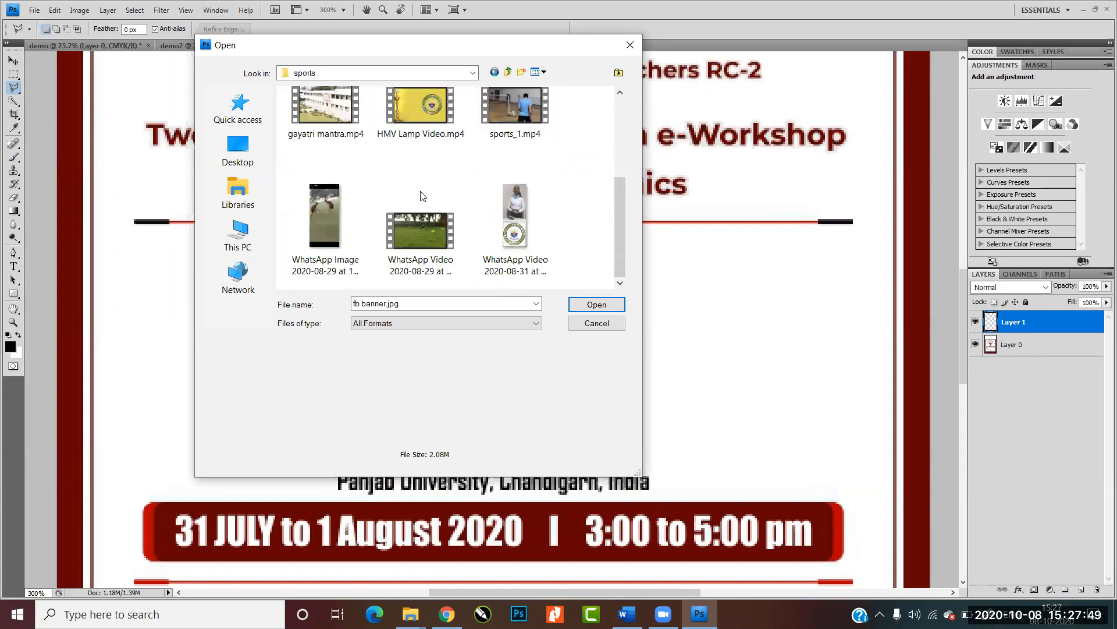
{"action": "left_click", "coordinate": [333, 206]}
{"action": "double_click", "coordinate": [323, 210]}
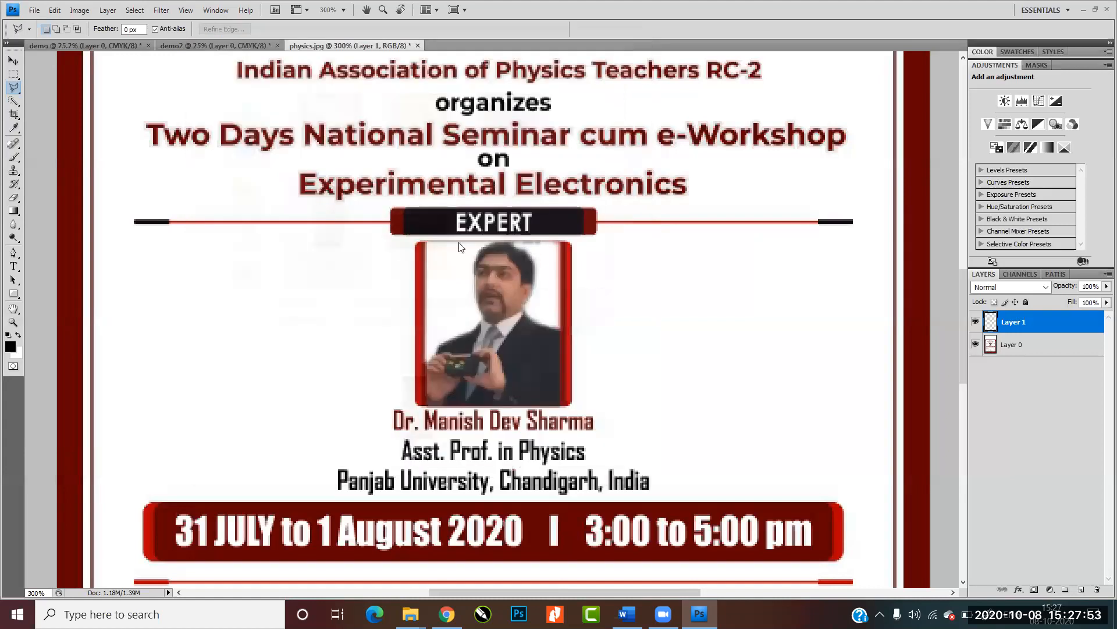
{"action": "left_click", "coordinate": [556, 230]}
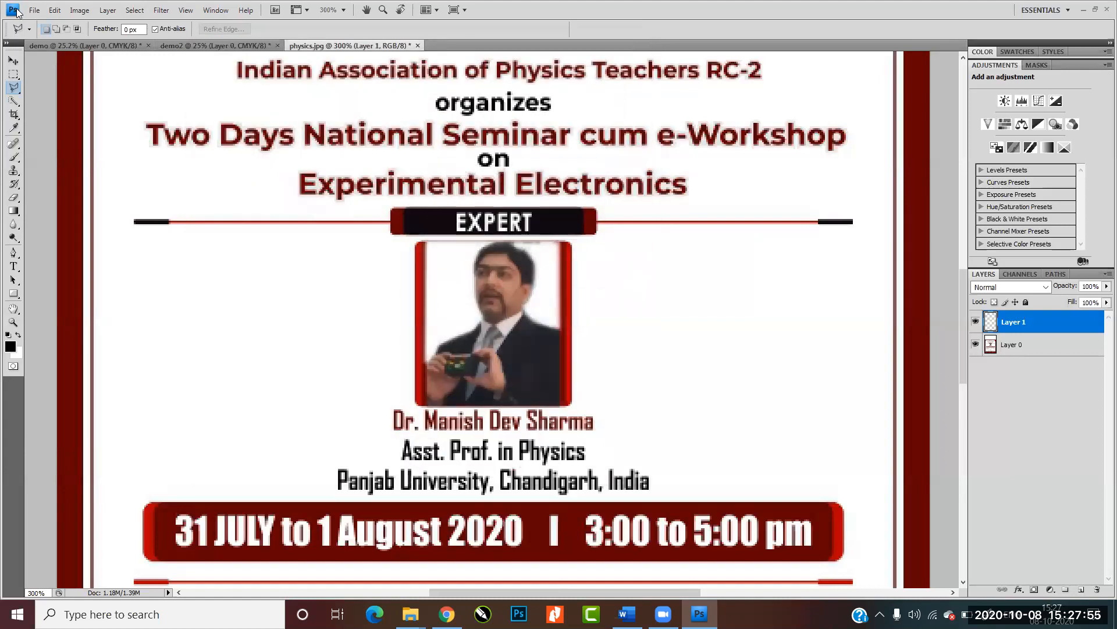
Open the photo schoolPic04753.jpg from the Desktop.
{"action": "left_click", "coordinate": [35, 10]}
{"action": "left_click", "coordinate": [47, 35]}
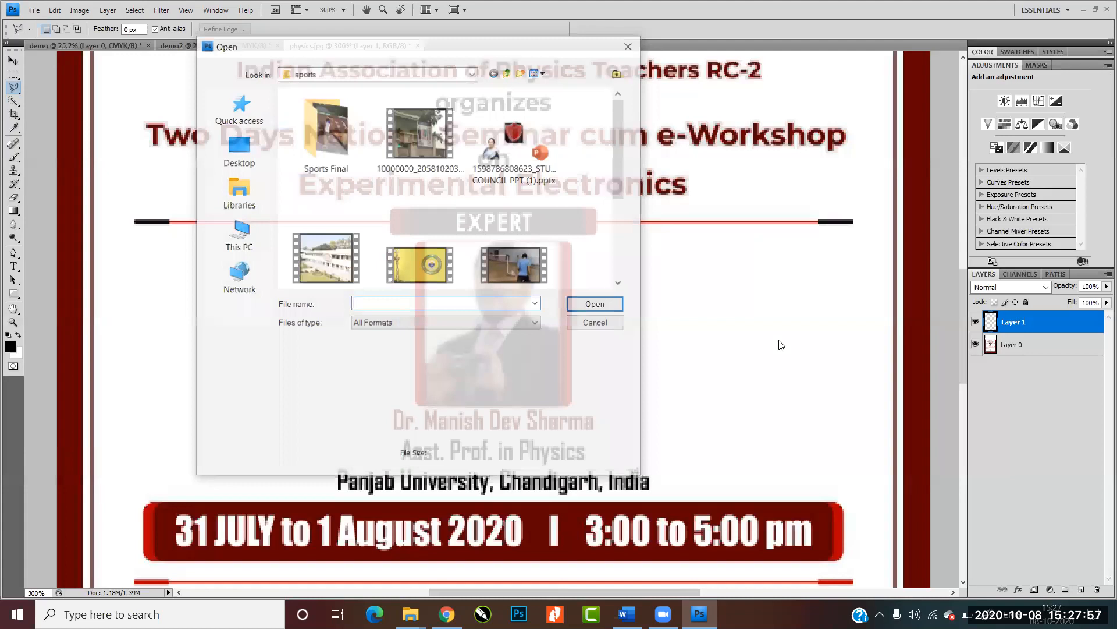
{"action": "left_click", "coordinate": [246, 149]}
{"action": "scroll", "coordinate": [375, 189], "scroll_direction": "down", "scroll_amount": 10}
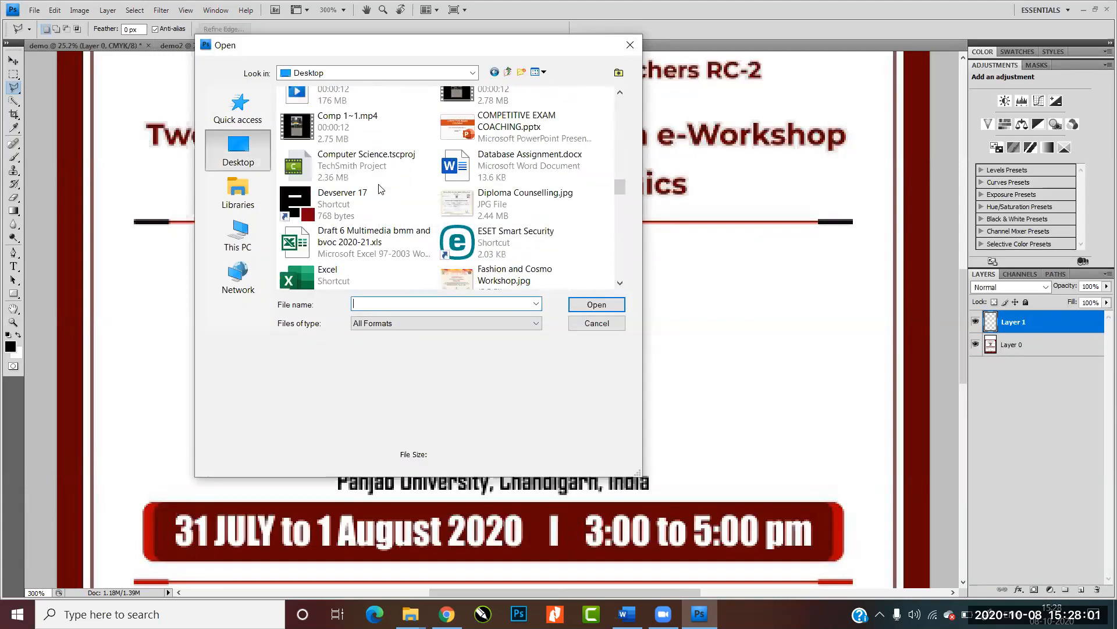
{"action": "scroll", "coordinate": [378, 188], "scroll_direction": "down", "scroll_amount": 12}
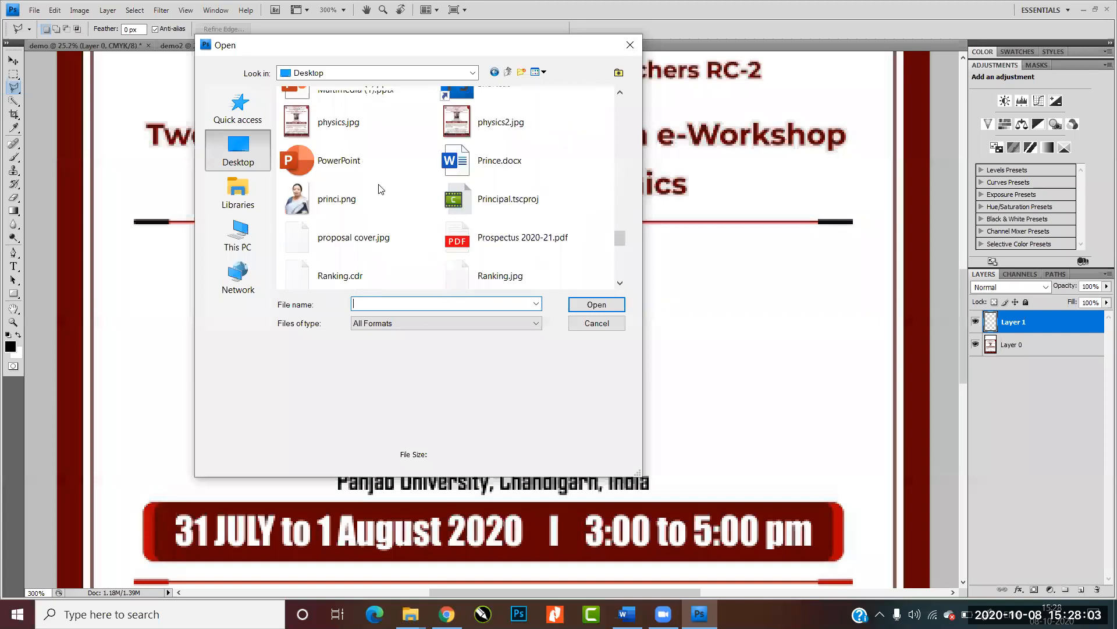
{"action": "scroll", "coordinate": [379, 188], "scroll_direction": "down", "scroll_amount": 5}
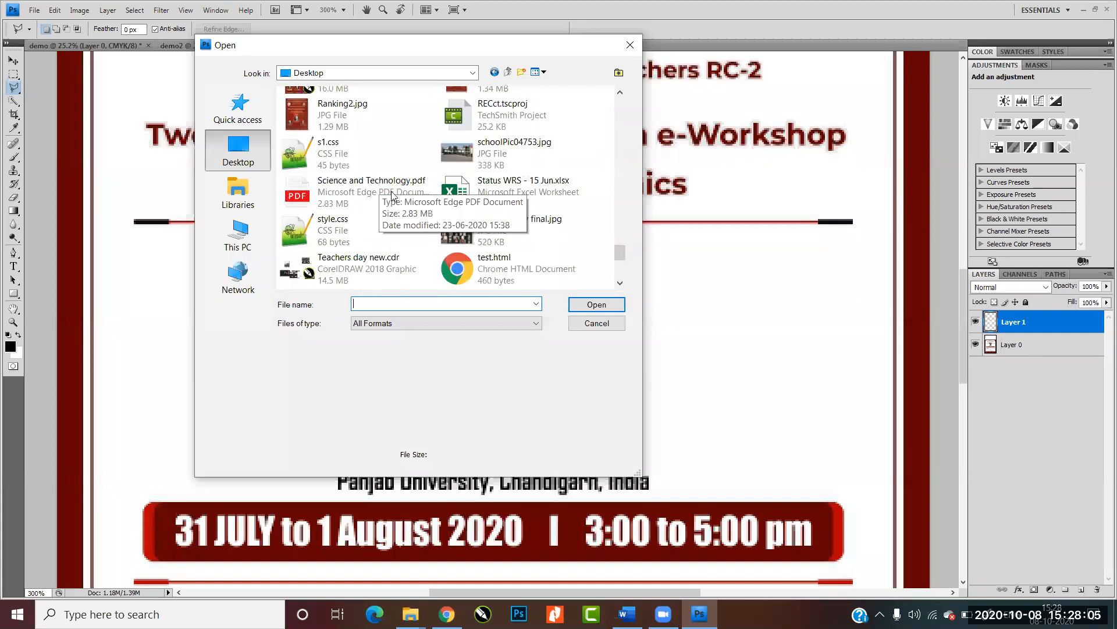
{"action": "double_click", "coordinate": [460, 149]}
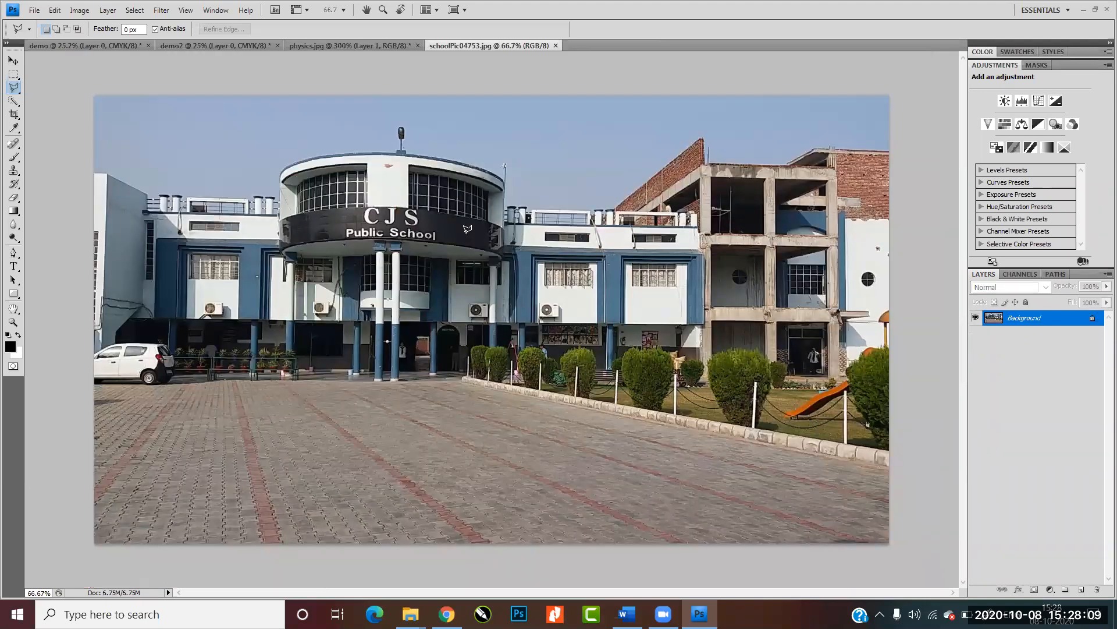
Convert the school photo's locked Background into a regular layer named Layer 0, in Normal mode at 100% opacity.
{"action": "left_click", "coordinate": [628, 299]}
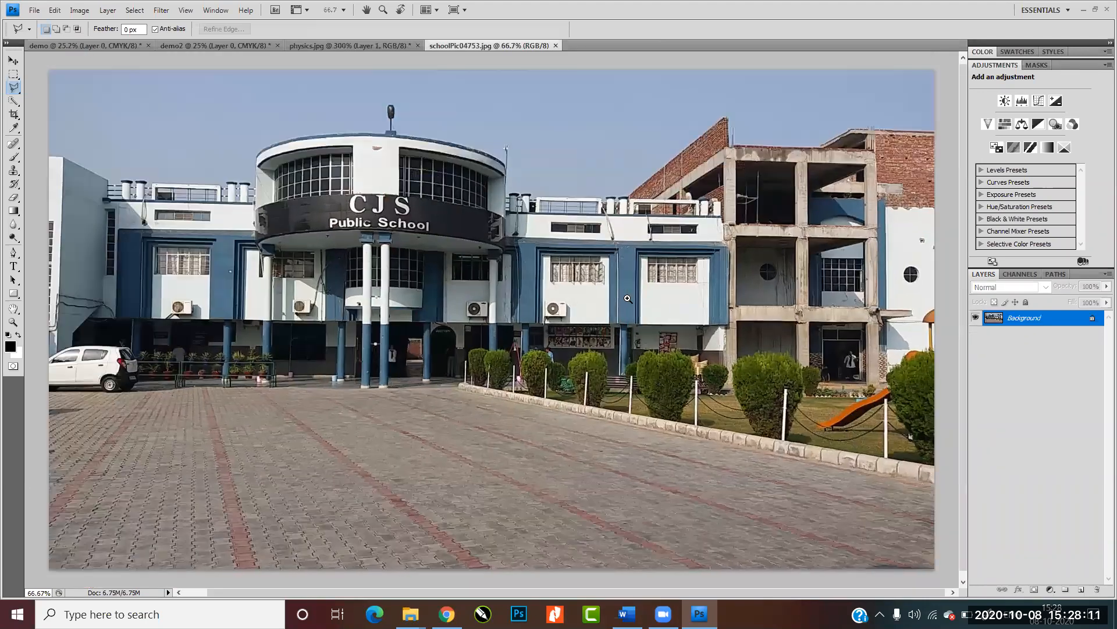
{"action": "left_click", "coordinate": [629, 298]}
{"action": "left_click_drag", "start_coordinate": [336, 248], "coordinate": [601, 374]}
{"action": "double_click", "coordinate": [1041, 319]}
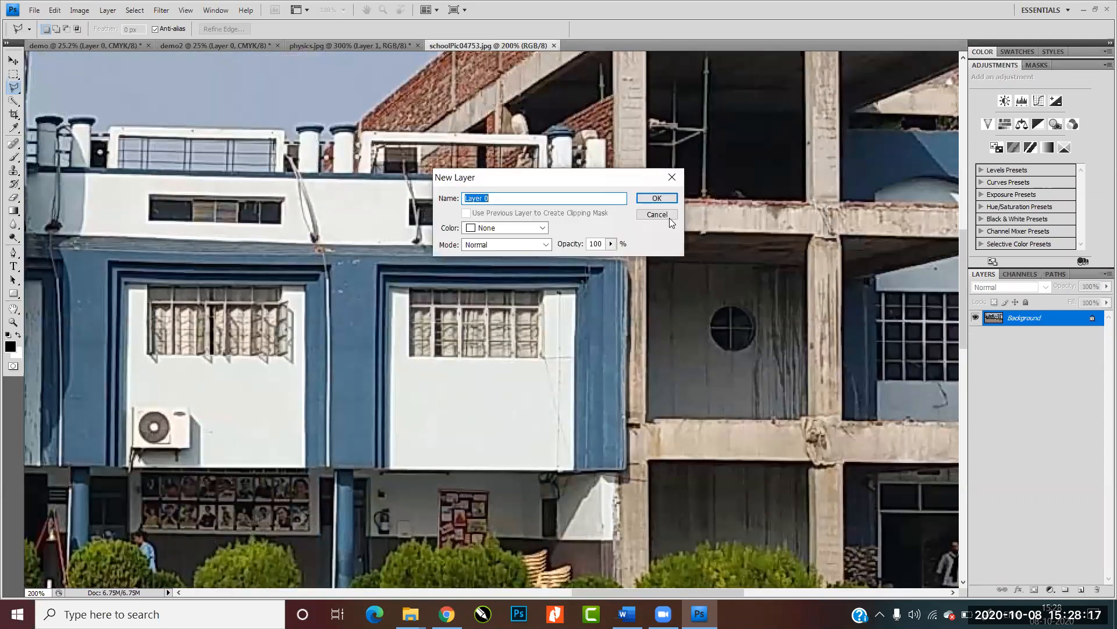
{"action": "left_click", "coordinate": [660, 199]}
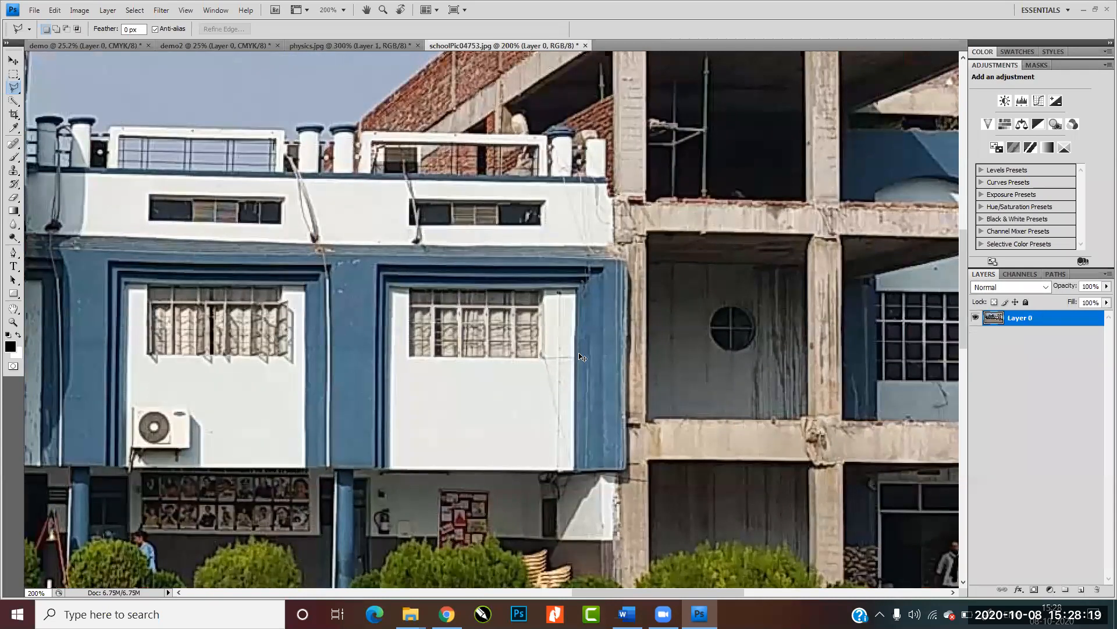
Crop the school photo to remove most of the unfinished concrete building beside the blue and white school block.
{"action": "key", "text": "ctrl+minus"}
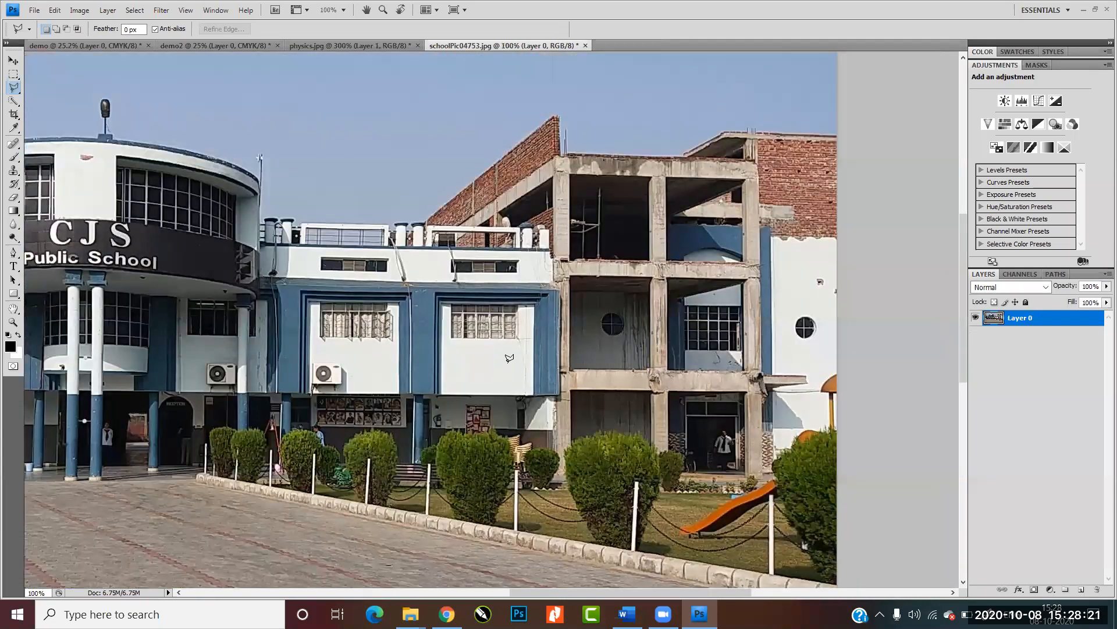
{"action": "key", "text": "ctrl+0"}
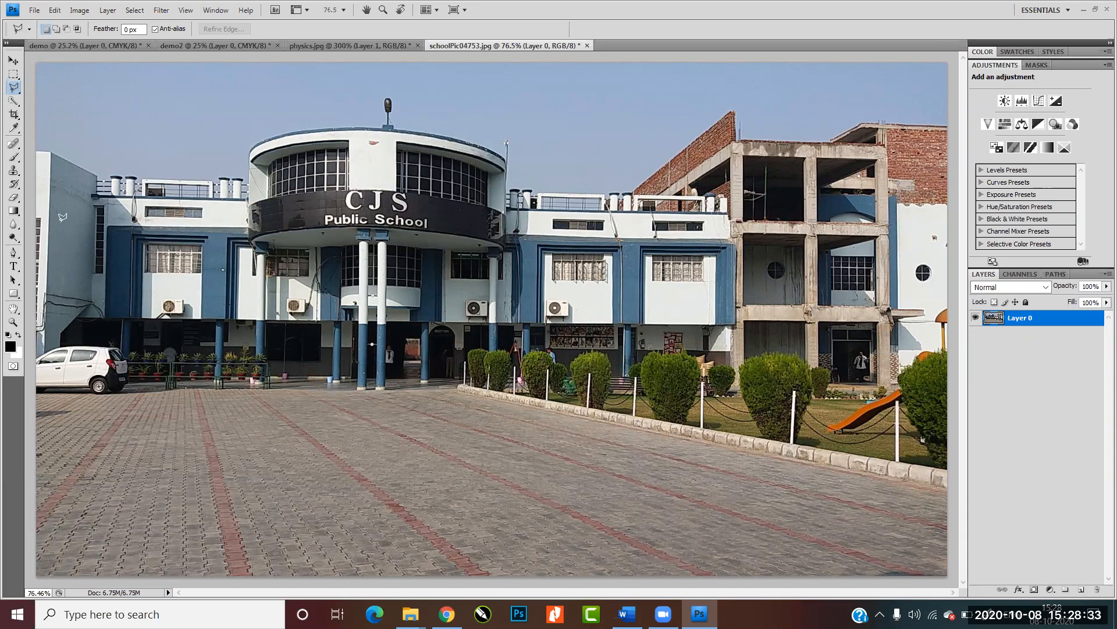
{"action": "left_click", "coordinate": [14, 114]}
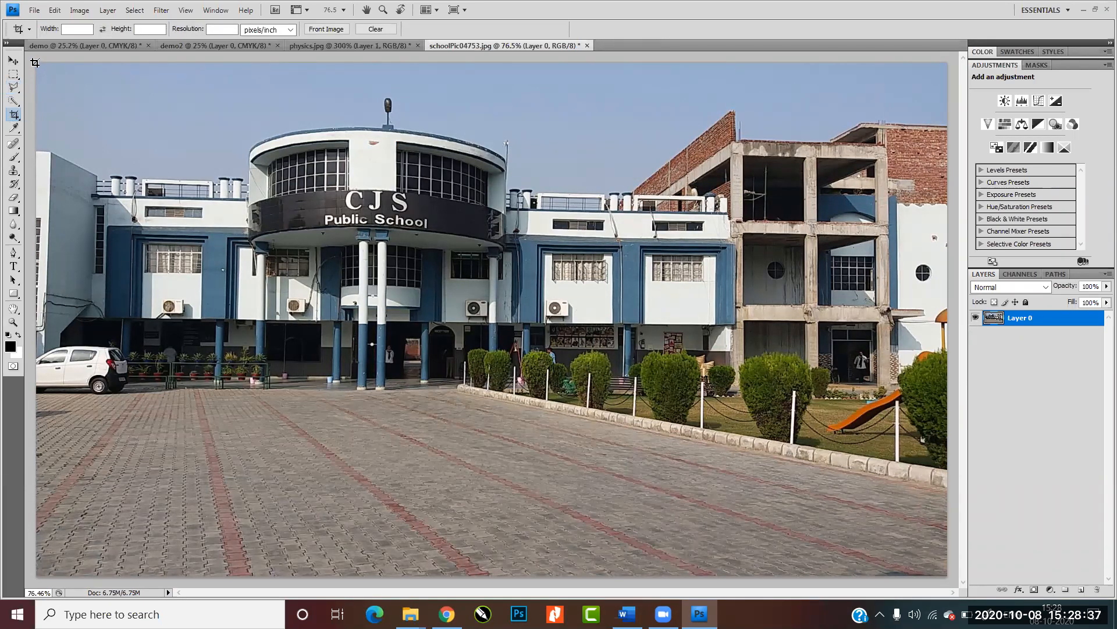
{"action": "left_click_drag", "start_coordinate": [470, 420], "coordinate": [737, 572]}
{"action": "key", "text": "Return"}
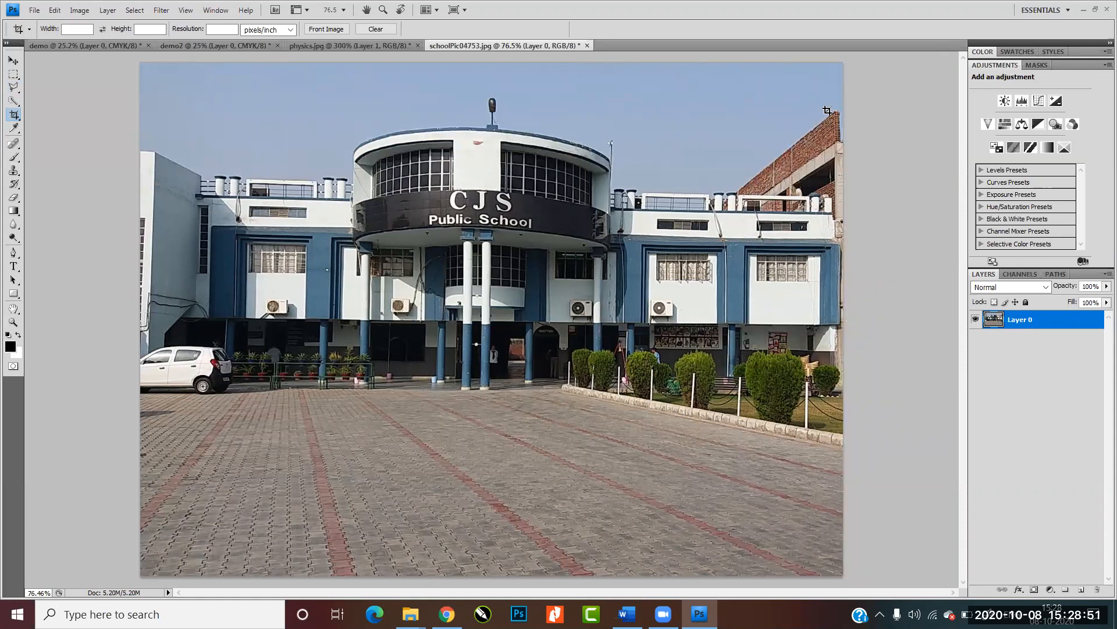
Start a Pen path at the roof pillar beside the brick wall, along the roof railing and out past the photo's right edge.
{"action": "left_click", "coordinate": [820, 131], "text": "ctrl"}
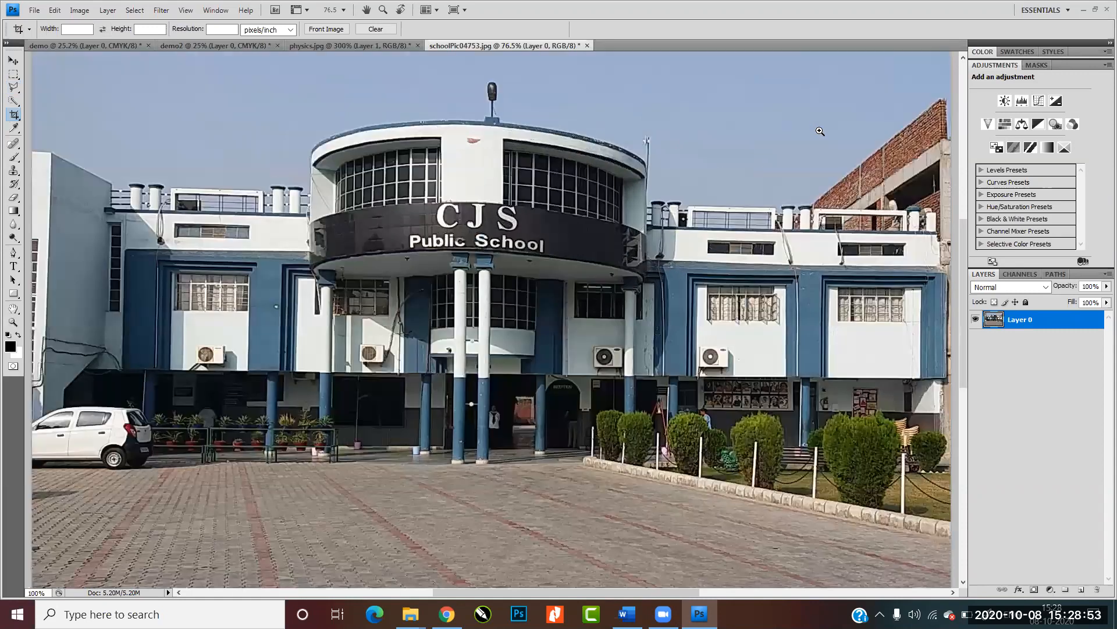
{"action": "left_click", "coordinate": [820, 131], "text": "ctrl"}
{"action": "left_click_drag", "start_coordinate": [850, 154], "coordinate": [615, 212]}
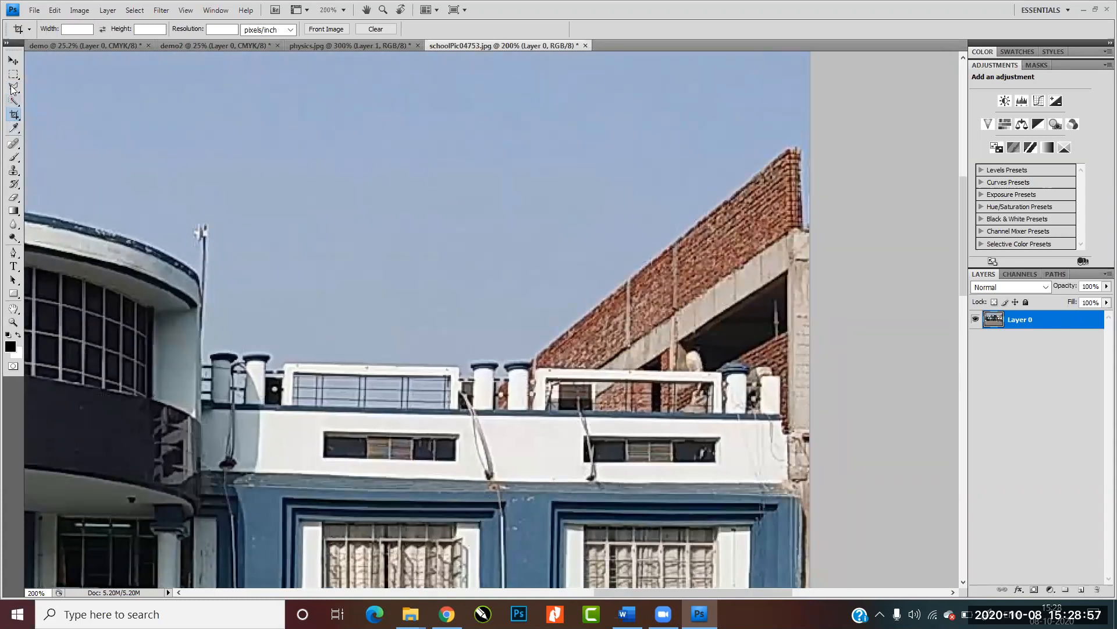
{"action": "left_click", "coordinate": [12, 87]}
{"action": "left_click", "coordinate": [12, 253]}
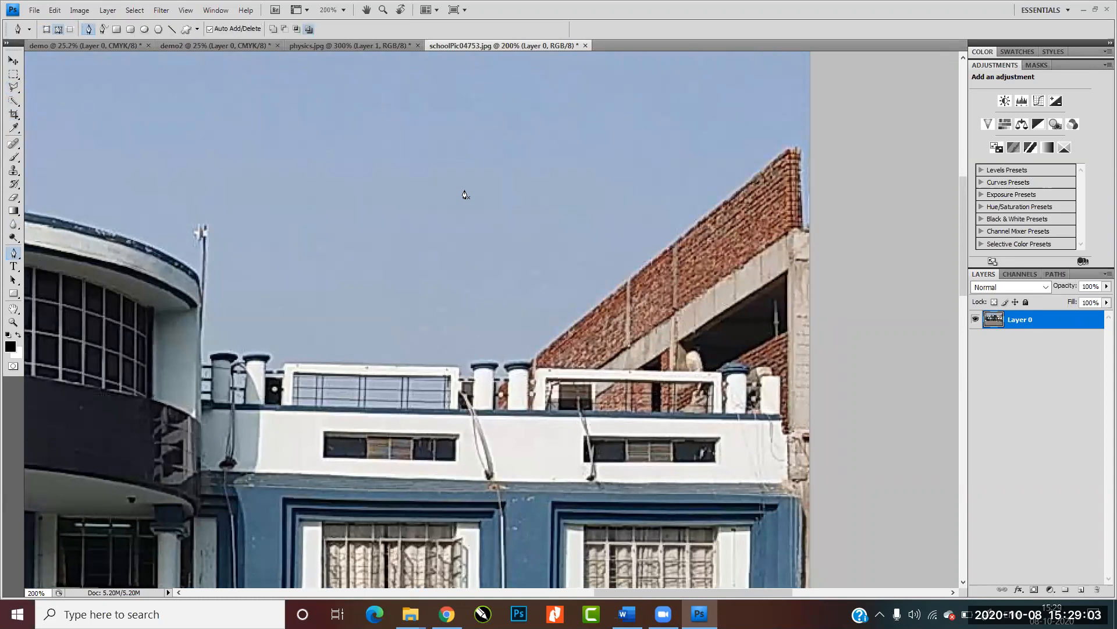
{"action": "left_click", "coordinate": [521, 351]}
{"action": "left_click", "coordinate": [530, 367]}
{"action": "left_click", "coordinate": [721, 374]}
{"action": "key", "text": "ctrl+z"}
{"action": "left_click_drag", "start_coordinate": [749, 374], "coordinate": [764, 389]}
{"action": "left_click", "coordinate": [762, 368]}
{"action": "left_click", "coordinate": [815, 389]}
{"action": "left_click", "coordinate": [848, 179]}
{"action": "left_click", "coordinate": [827, 124]}
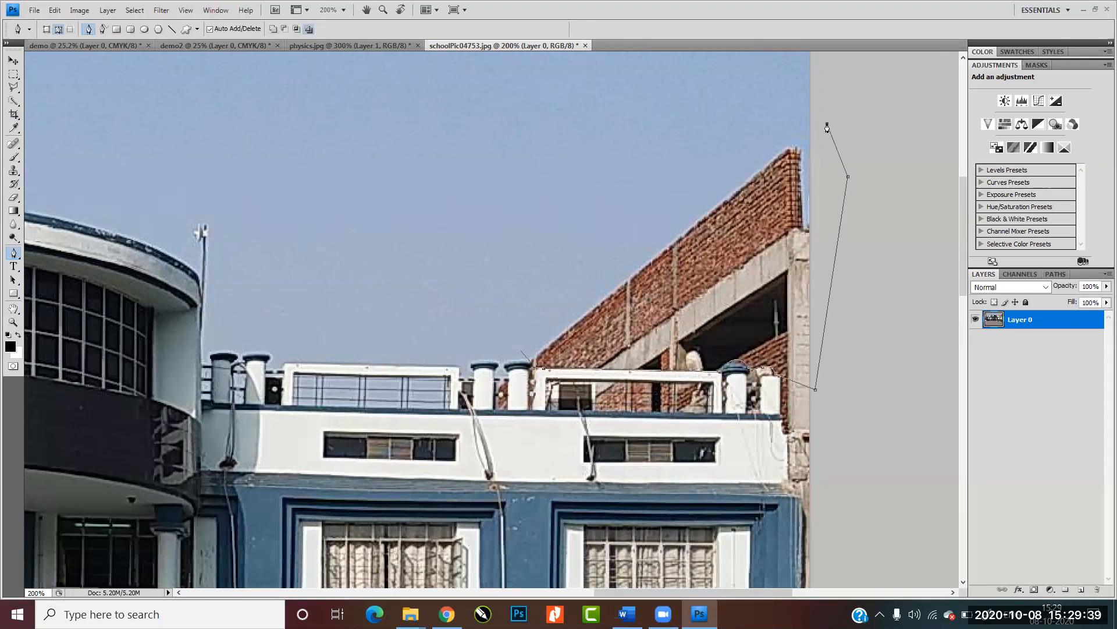
Close the Pen path through the sky just above the sloping brick wall, ending at its starting point.
{"action": "left_click", "coordinate": [792, 145]}
{"action": "left_click", "coordinate": [633, 204]}
{"action": "left_click_drag", "start_coordinate": [574, 267], "coordinate": [570, 275]}
{"action": "left_click", "coordinate": [522, 354]}
Turn the path into a selection feathered by 1 pixel and delete the brick structure inside it.
{"action": "key", "text": "ctrl+Return"}
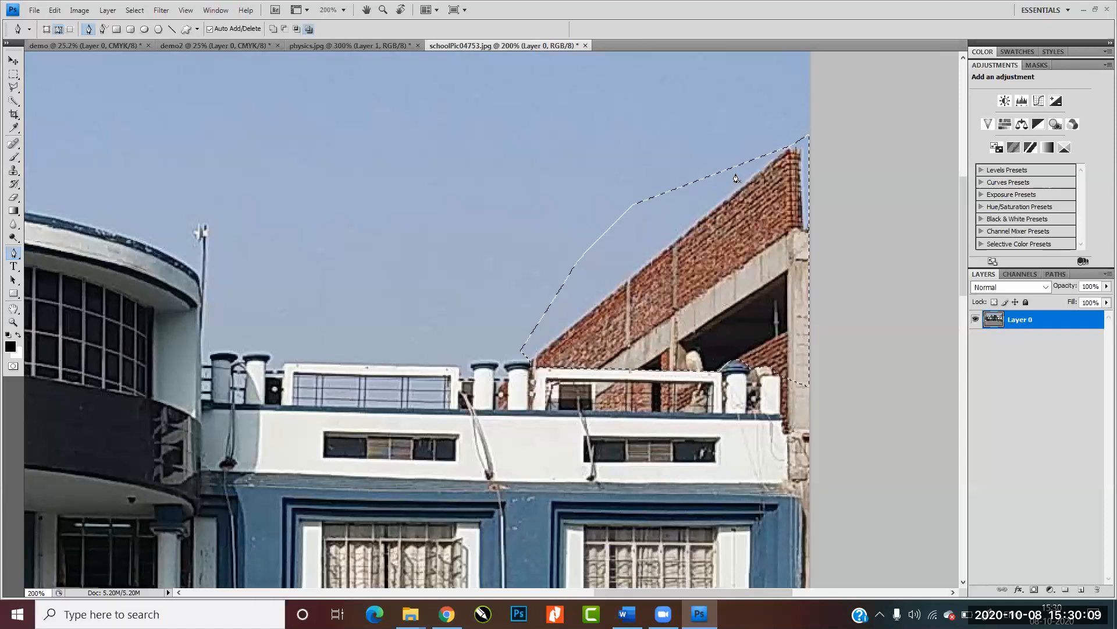
{"action": "key", "text": "ctrl+alt+d"}
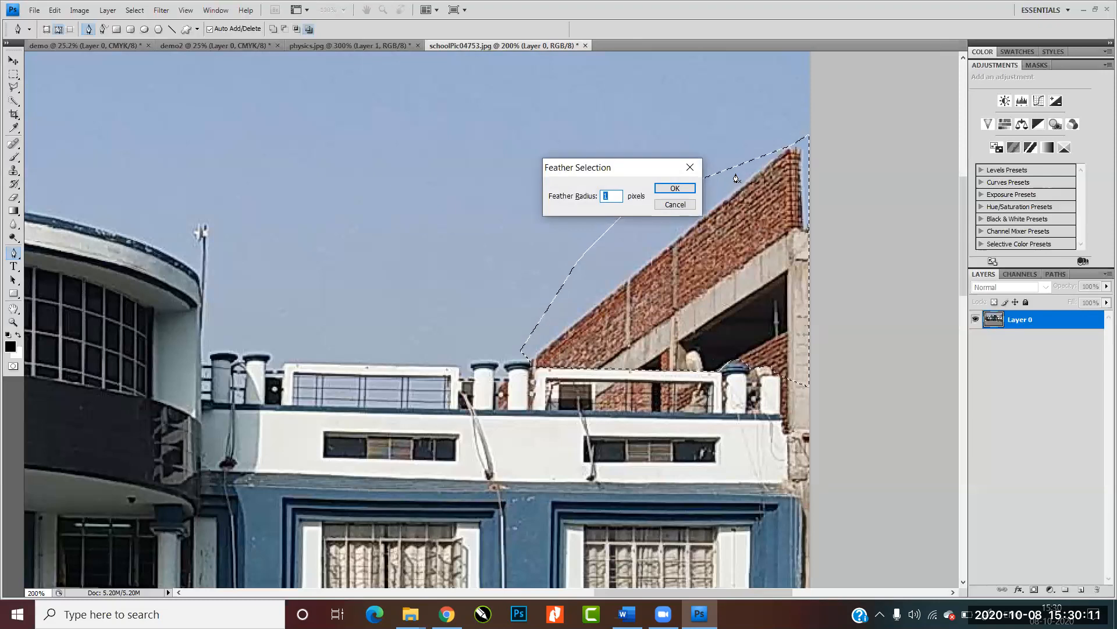
{"action": "key", "text": "Return"}
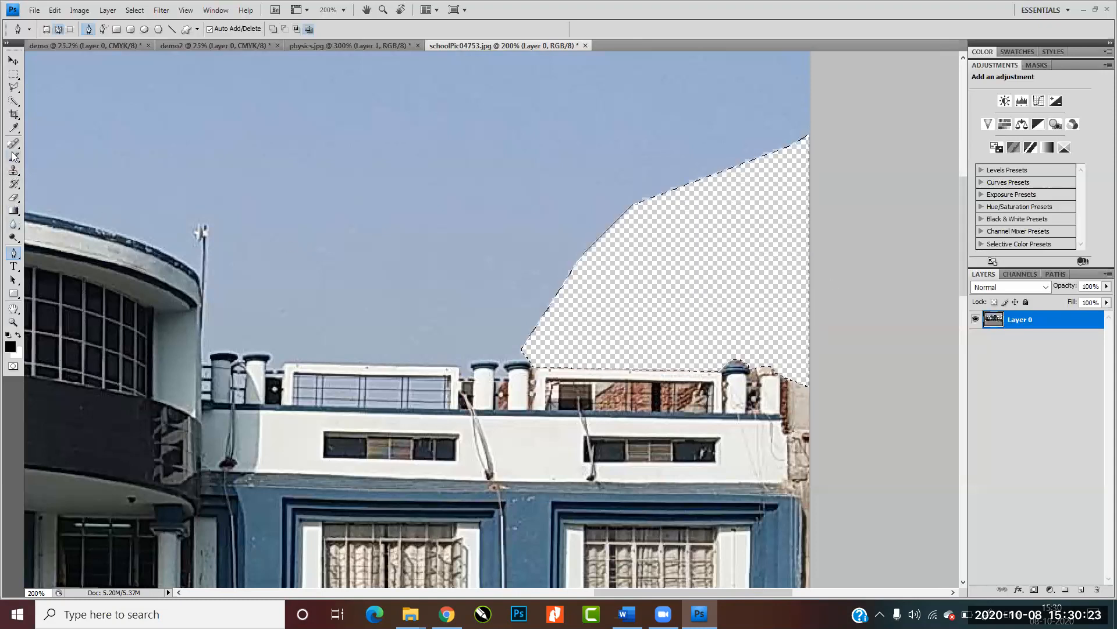
Clone nearby sky into most of the emptied selection using the Clone Stamp Tool with a 70-pixel brush.
{"action": "left_click", "coordinate": [13, 239]}
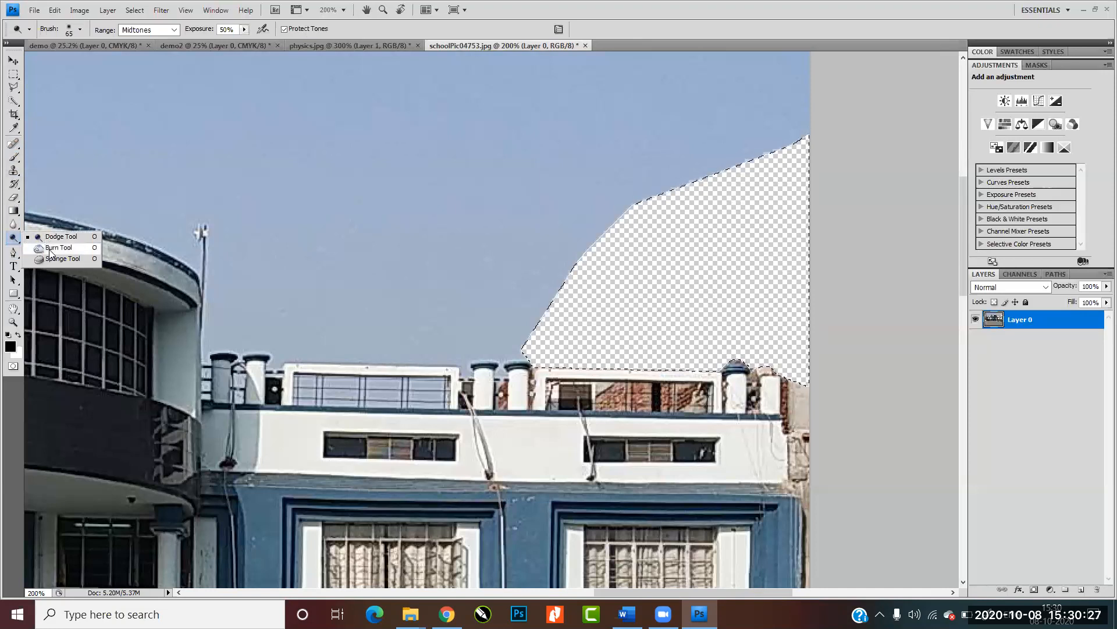
{"action": "left_click", "coordinate": [13, 171]}
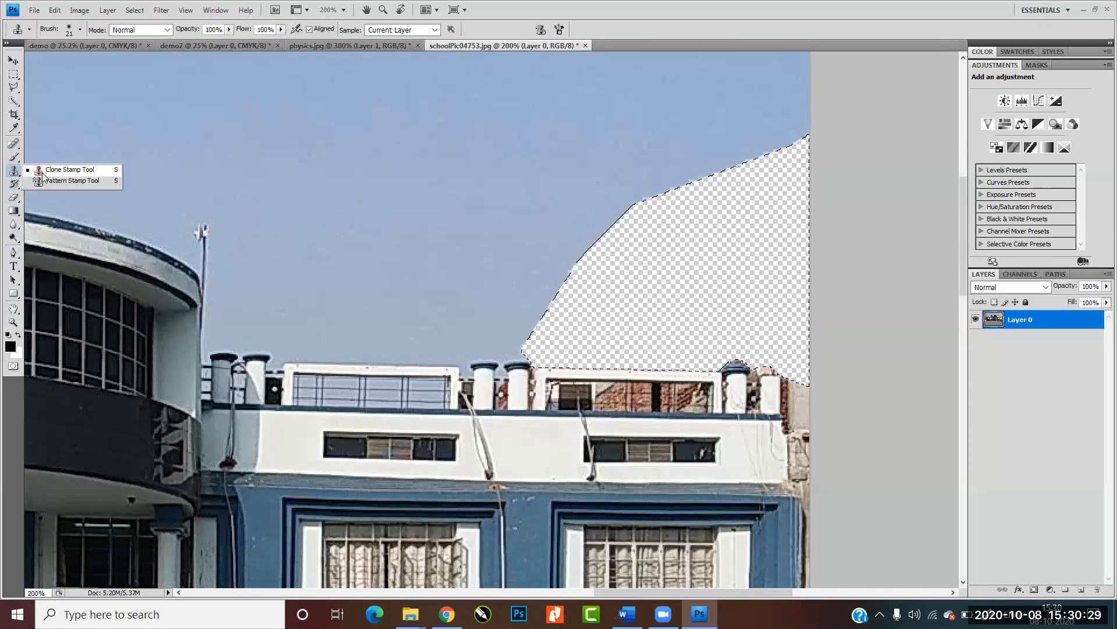
{"action": "key", "text": "bracketright"}
{"action": "key", "text": "bracketright"}
{"action": "key", "text": "bracketright"}
{"action": "key", "text": "bracketright"}
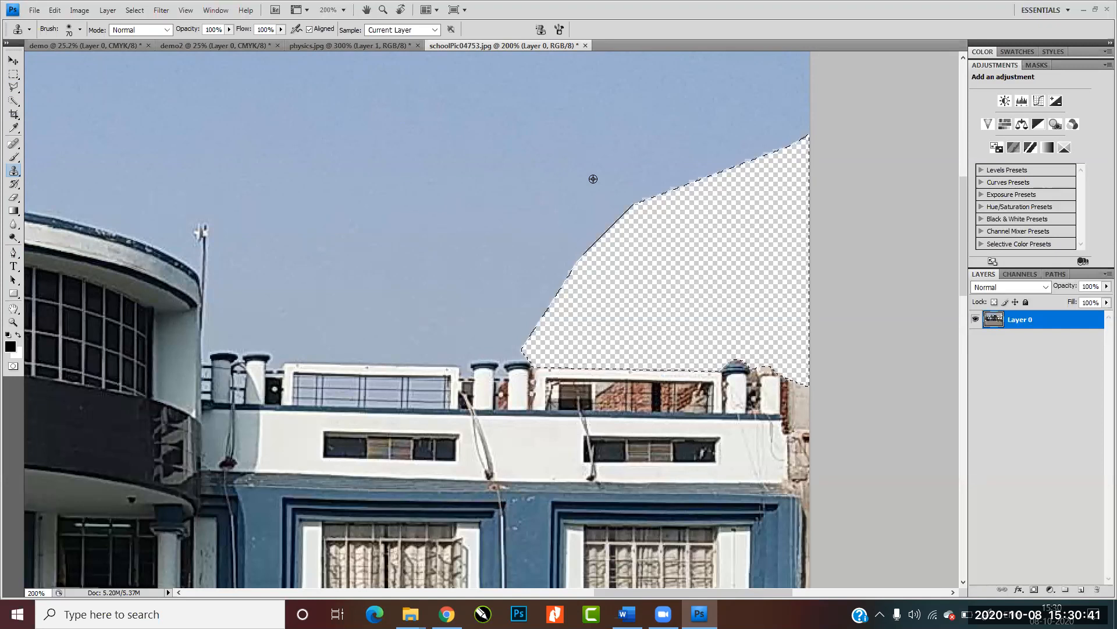
{"action": "left_click", "coordinate": [586, 160], "text": "alt"}
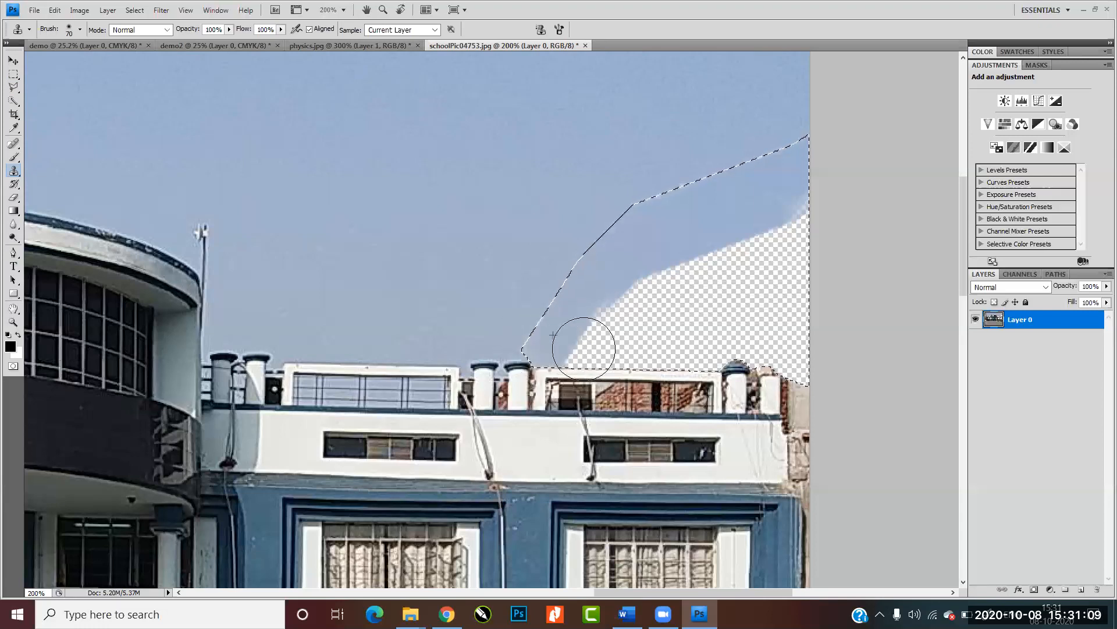
{"action": "mouse_move", "coordinate": [592, 309]}
{"action": "left_mouse_down"}
{"action": "mouse_move", "coordinate": [615, 277]}
{"action": "mouse_move", "coordinate": [666, 254]}
{"action": "left_mouse_up"}
{"action": "left_click_drag", "start_coordinate": [778, 219], "coordinate": [779, 223]}
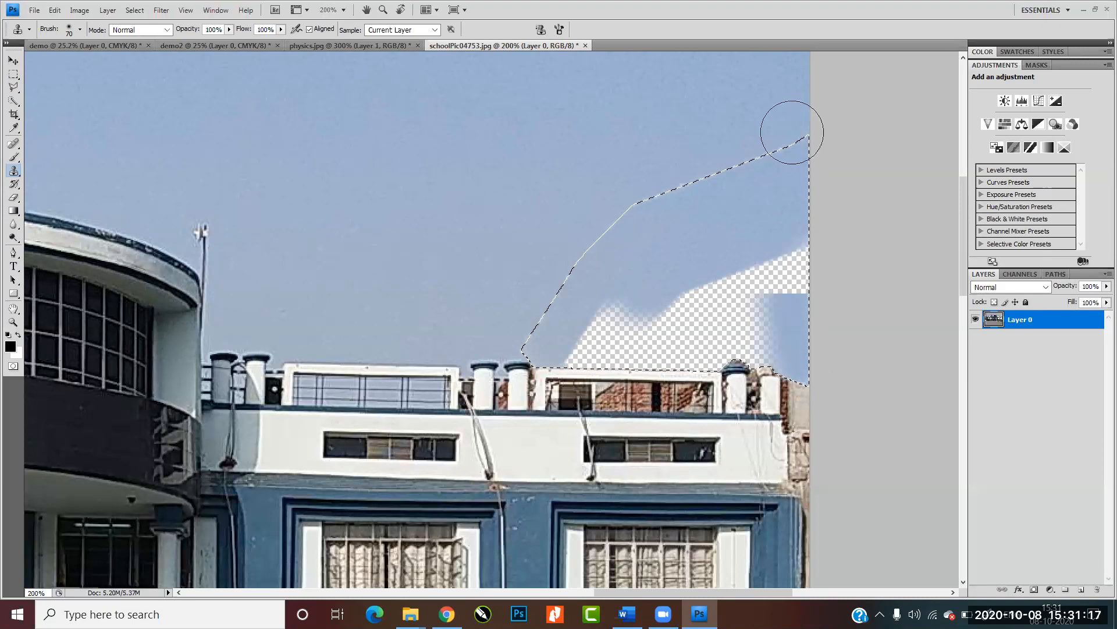
{"action": "mouse_move", "coordinate": [779, 269]}
{"action": "left_mouse_down"}
{"action": "mouse_move", "coordinate": [749, 218]}
{"action": "mouse_move", "coordinate": [746, 266]}
{"action": "mouse_move", "coordinate": [724, 298]}
{"action": "mouse_move", "coordinate": [743, 323]}
{"action": "left_mouse_up"}
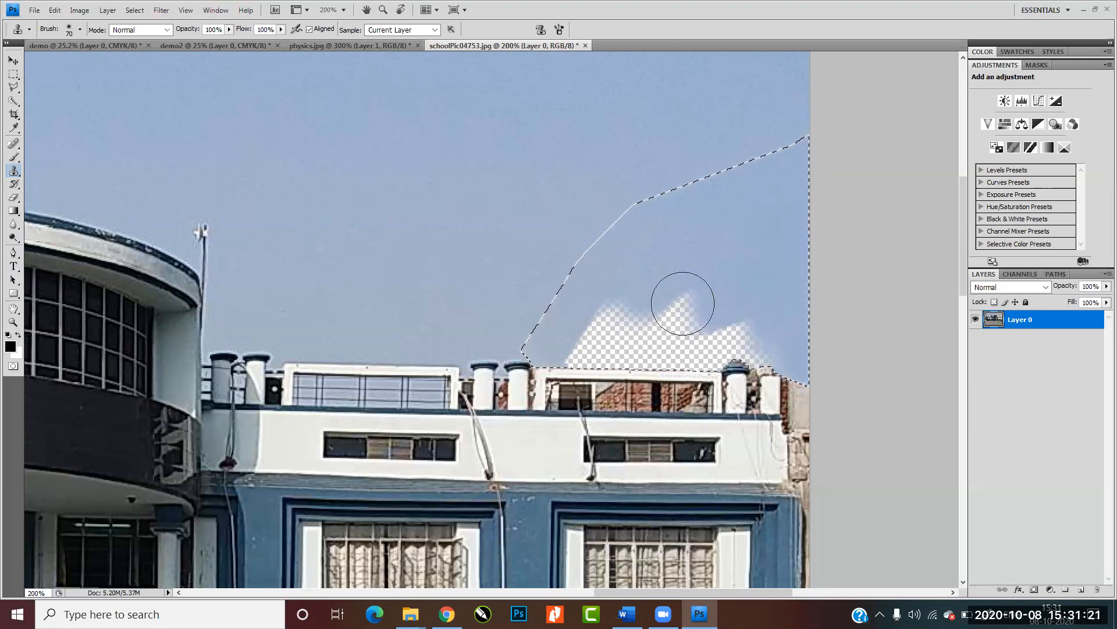
{"action": "left_click_drag", "start_coordinate": [642, 320], "coordinate": [681, 332]}
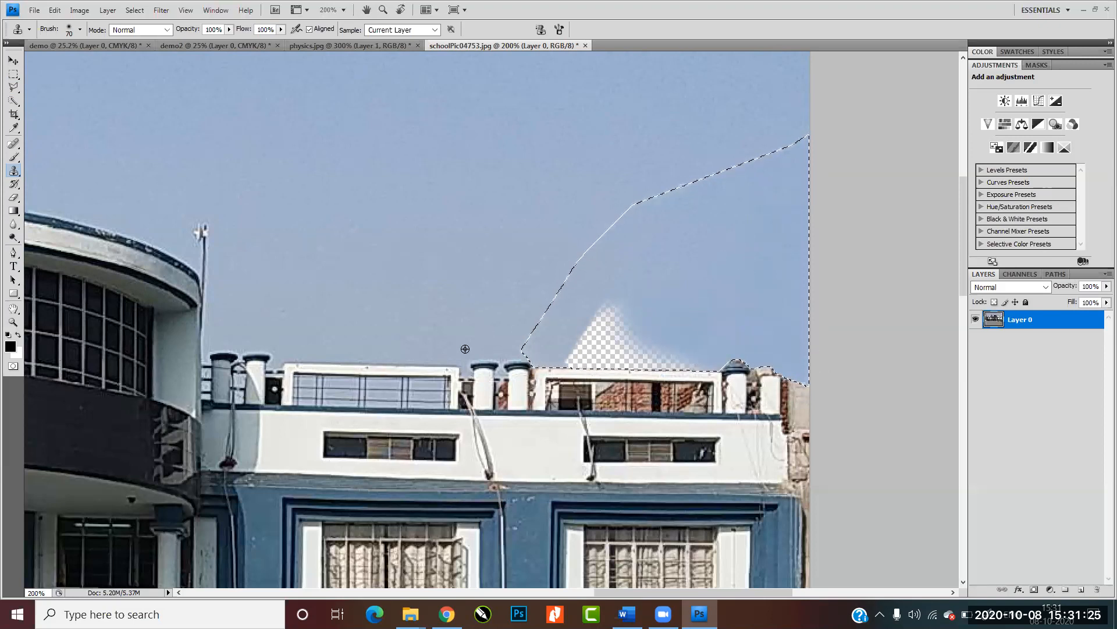
Clone sky into the remaining transparent gap above the roof railing, reducing the brush to 40 pixels.
{"action": "mouse_move", "coordinate": [591, 346]}
{"action": "left_mouse_down"}
{"action": "mouse_move", "coordinate": [579, 337]}
{"action": "mouse_move", "coordinate": [633, 328]}
{"action": "left_mouse_up"}
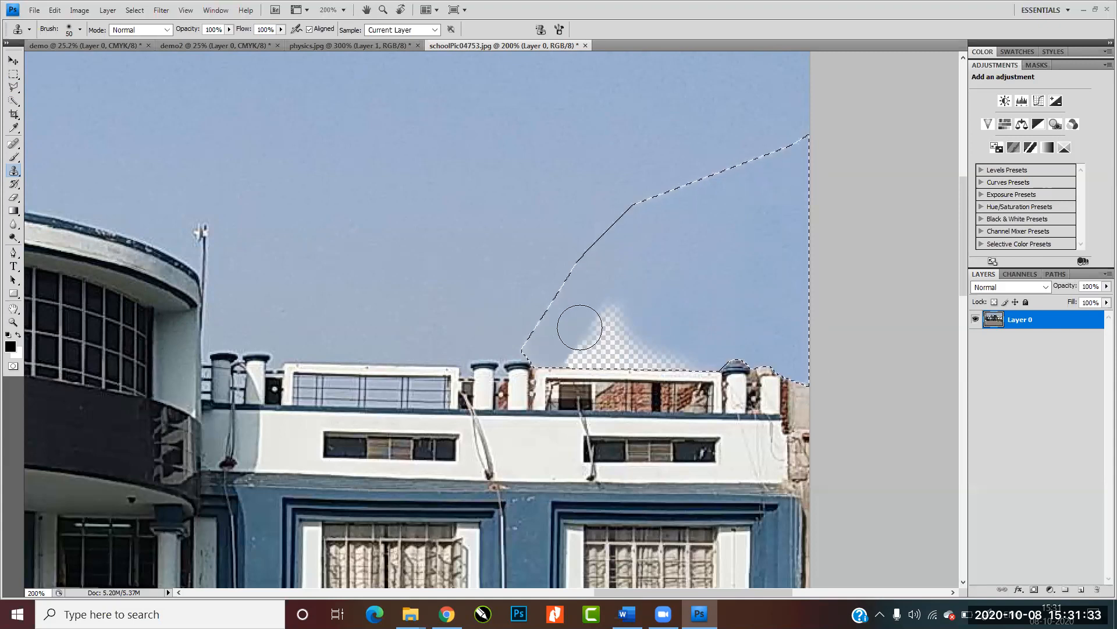
{"action": "key", "text": "bracketleft"}
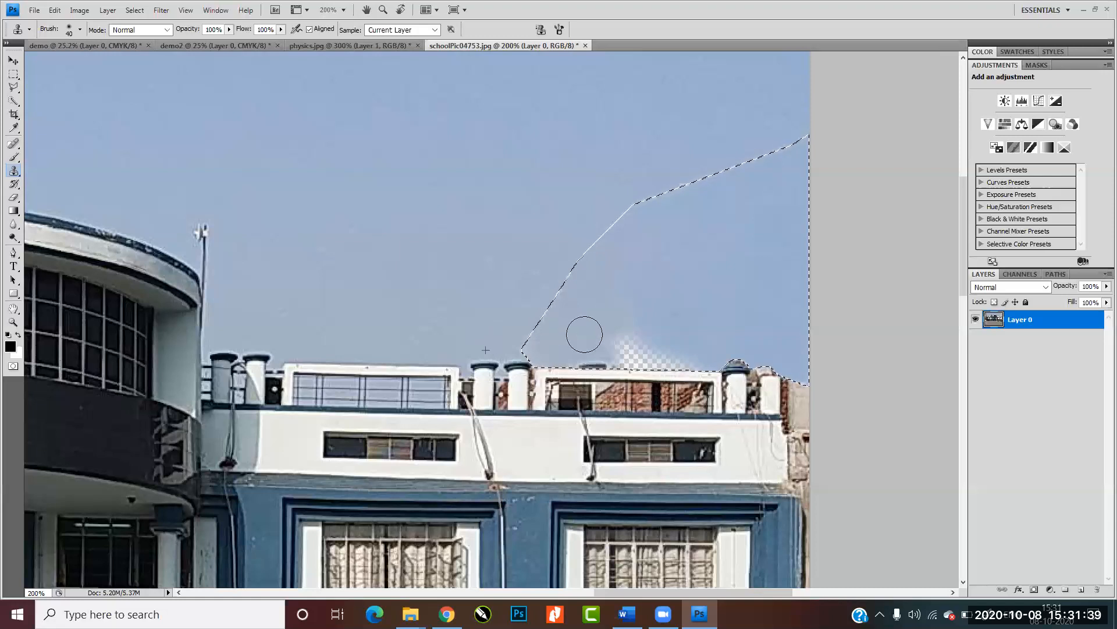
{"action": "left_click_drag", "start_coordinate": [583, 356], "coordinate": [595, 351]}
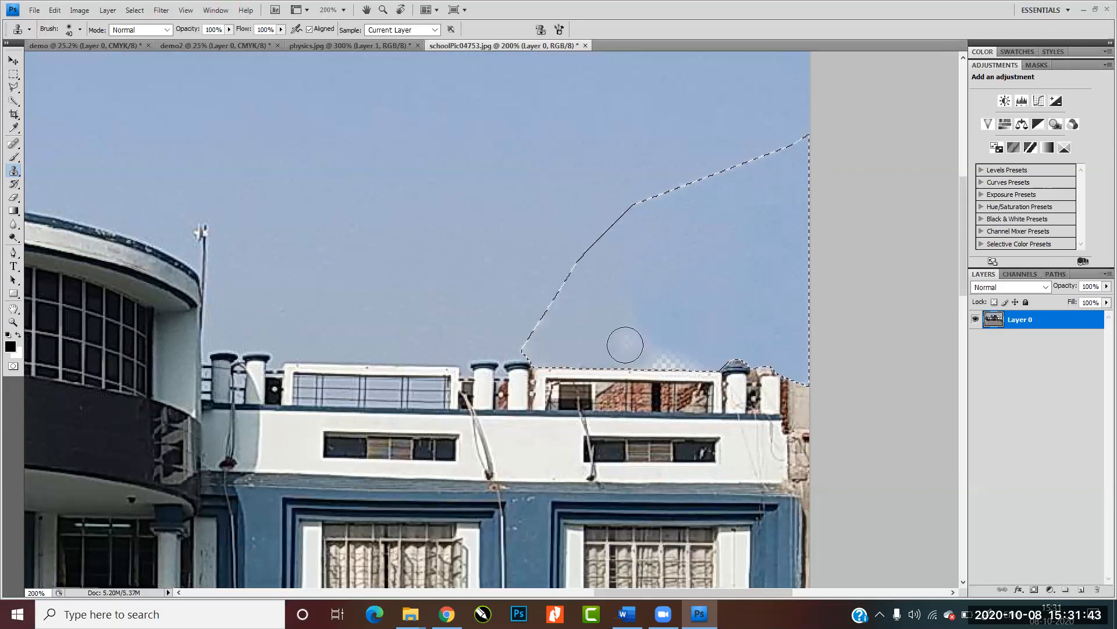
{"action": "left_click", "coordinate": [635, 313], "text": "alt"}
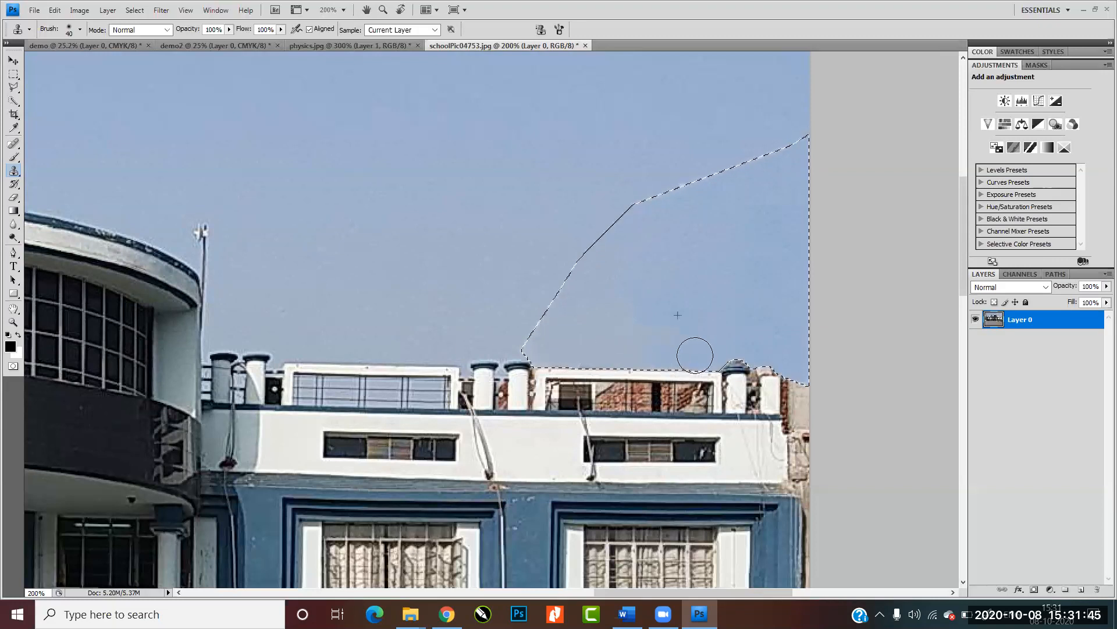
{"action": "mouse_move", "coordinate": [721, 297]}
{"action": "left_mouse_down"}
{"action": "mouse_move", "coordinate": [855, 302]}
{"action": "mouse_move", "coordinate": [873, 377]}
{"action": "left_mouse_up"}
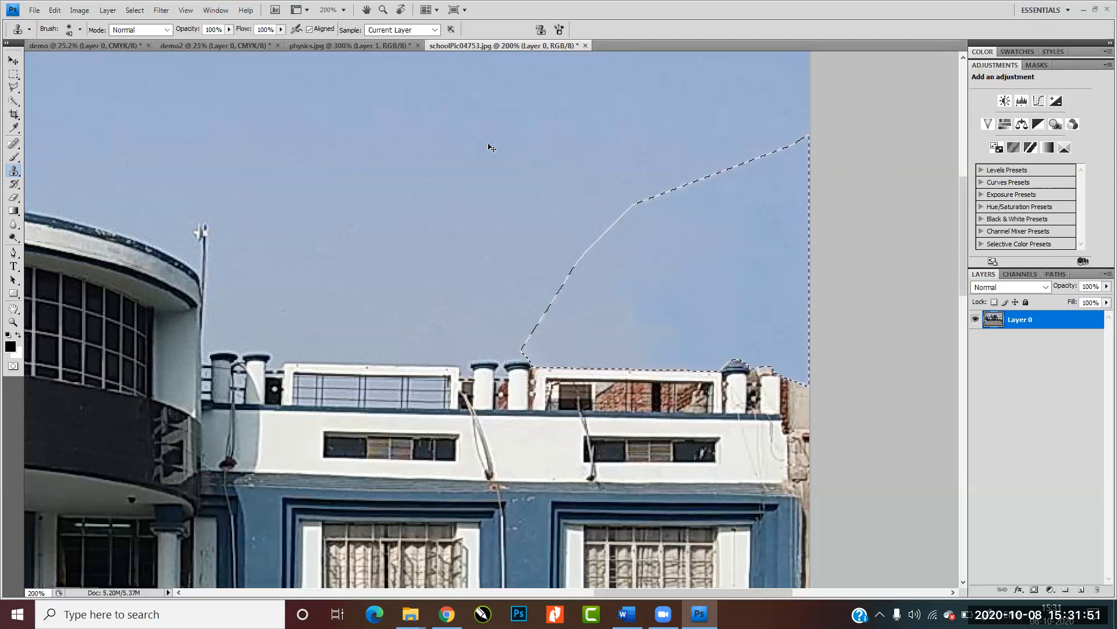
Deselect the area and clone sky over its pale outline, using a 15-pixel brush for the end near the roof pillar.
{"action": "key", "text": "ctrl+d"}
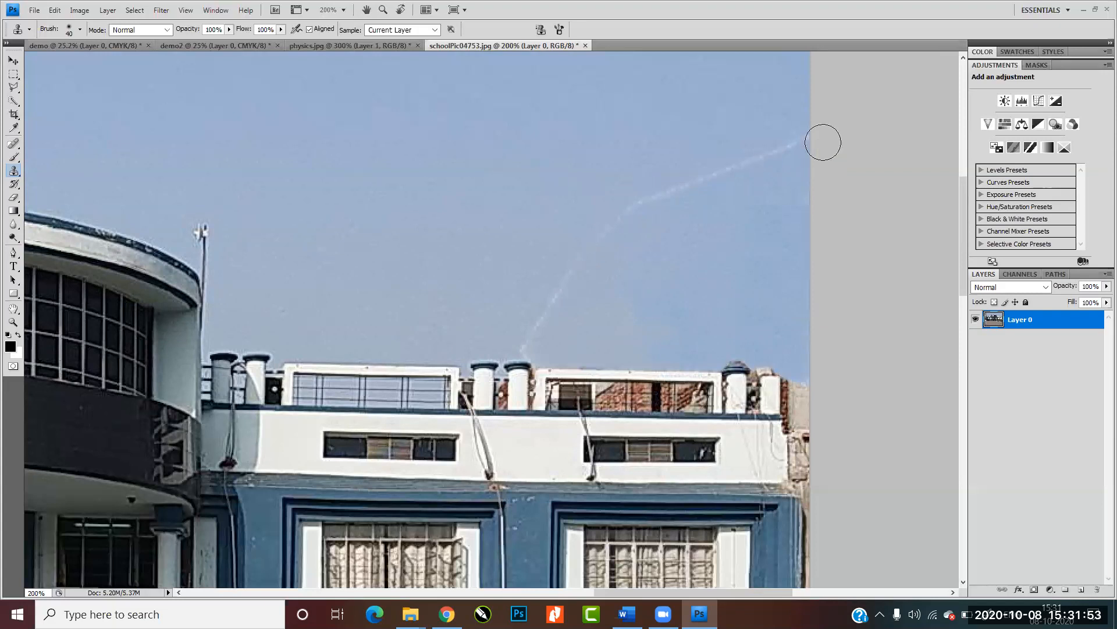
{"action": "left_click", "coordinate": [773, 120], "text": "alt"}
{"action": "mouse_move", "coordinate": [801, 129]}
{"action": "left_mouse_down"}
{"action": "mouse_move", "coordinate": [703, 172]}
{"action": "mouse_move", "coordinate": [599, 238]}
{"action": "mouse_move", "coordinate": [546, 313]}
{"action": "left_mouse_up"}
{"action": "key", "text": "bracketleft"}
{"action": "key", "text": "bracketleft"}
{"action": "key", "text": "bracketleft"}
{"action": "left_click", "coordinate": [536, 281], "text": "alt"}
{"action": "mouse_move", "coordinate": [544, 324]}
{"action": "left_mouse_down"}
{"action": "mouse_move", "coordinate": [524, 342]}
{"action": "mouse_move", "coordinate": [527, 354]}
{"action": "left_mouse_up"}
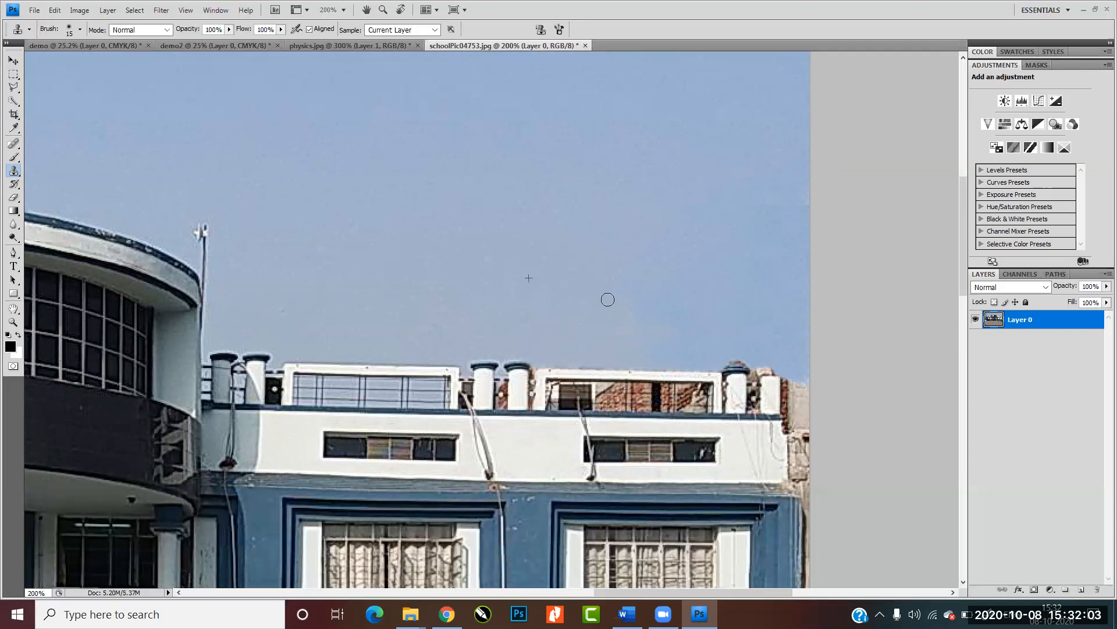
{"action": "key", "text": "ctrl+0"}
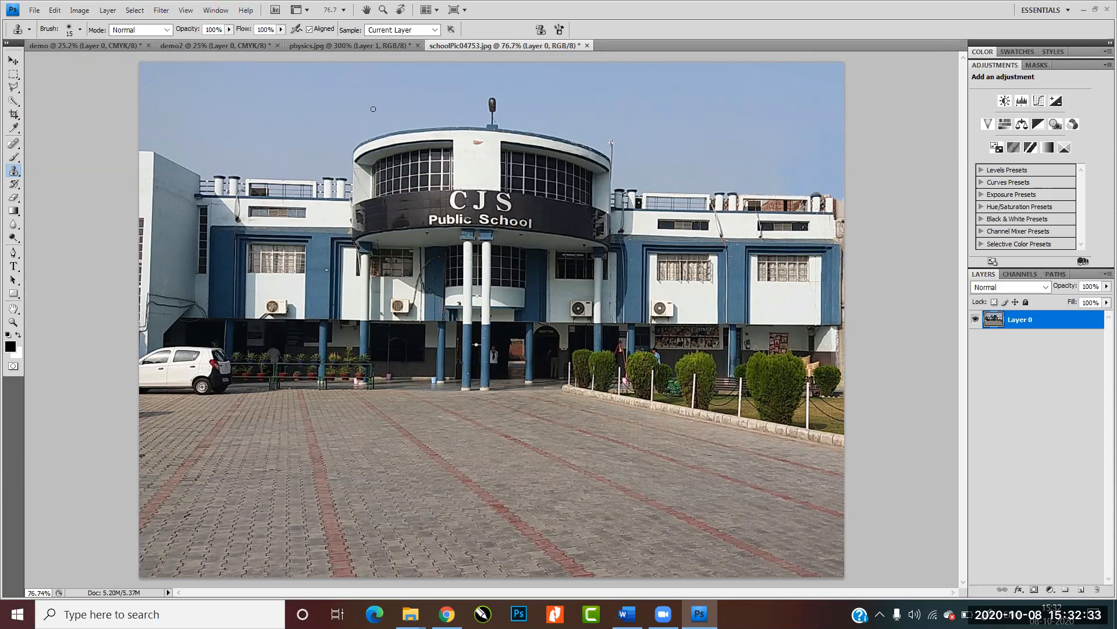
{"action": "key", "text": "bracketright"}
{"action": "key", "text": "bracketright"}
{"action": "key", "text": "bracketright"}
{"action": "scroll", "coordinate": [492, 99], "scroll_direction": "up", "scroll_amount": 2}
{"action": "scroll", "coordinate": [491, 98], "scroll_direction": "up", "scroll_amount": 3}
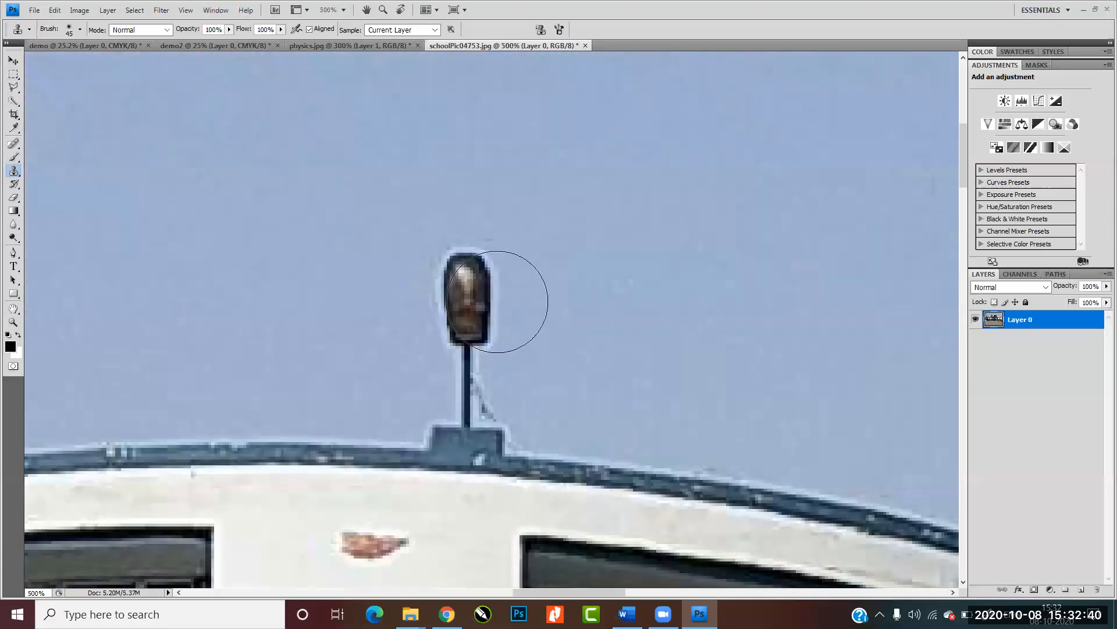
{"action": "left_click", "coordinate": [496, 302]}
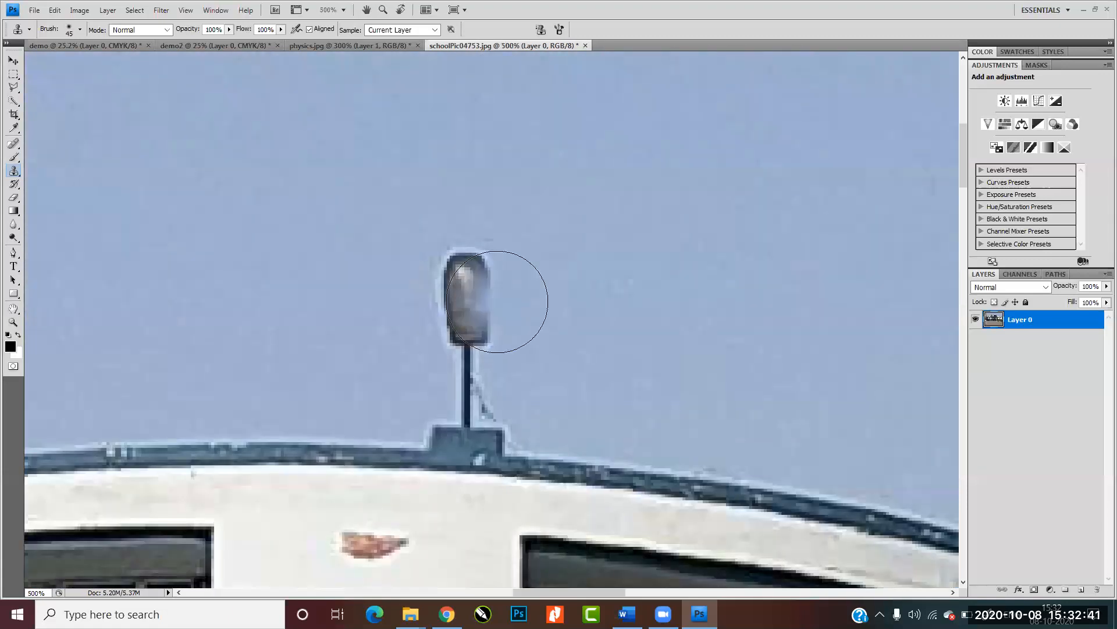
{"action": "key", "text": "ctrl+z"}
Clone sky over the rooftop lamp and the upper part of its pole using a 25-pixel brush.
{"action": "scroll", "coordinate": [501, 291], "scroll_direction": "down", "scroll_amount": 1}
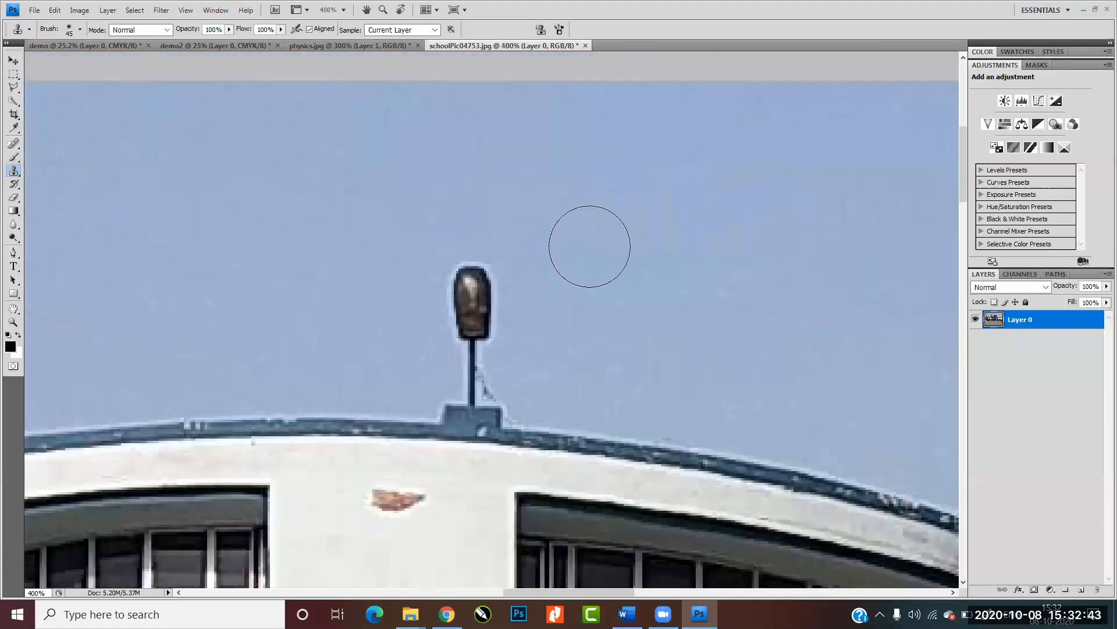
{"action": "key", "text": "bracketleft"}
{"action": "key", "text": "bracketleft"}
{"action": "key", "text": "bracketleft"}
{"action": "key", "text": "bracketleft"}
{"action": "key", "text": "bracketright"}
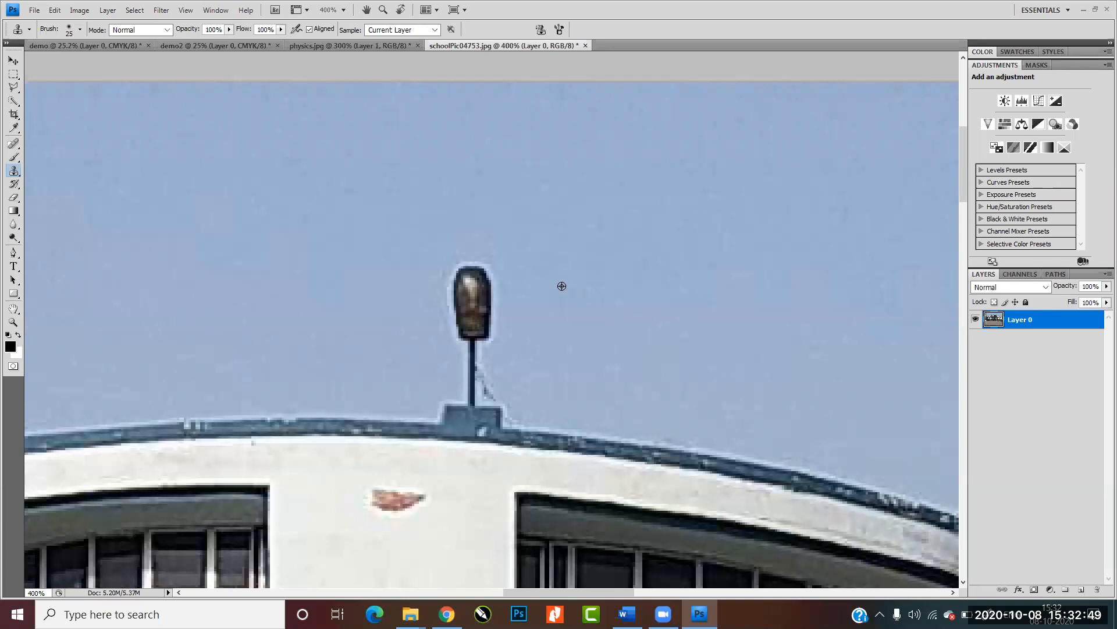
{"action": "left_click", "coordinate": [560, 274], "text": "alt"}
{"action": "mouse_move", "coordinate": [469, 291]}
{"action": "left_mouse_down"}
{"action": "mouse_move", "coordinate": [451, 276]}
{"action": "mouse_move", "coordinate": [473, 283]}
{"action": "mouse_move", "coordinate": [452, 291]}
{"action": "mouse_move", "coordinate": [475, 298]}
{"action": "mouse_move", "coordinate": [446, 311]}
{"action": "mouse_move", "coordinate": [497, 316]}
{"action": "mouse_move", "coordinate": [453, 327]}
{"action": "mouse_move", "coordinate": [488, 335]}
{"action": "mouse_move", "coordinate": [457, 355]}
{"action": "mouse_move", "coordinate": [471, 356]}
{"action": "mouse_move", "coordinate": [487, 369]}
{"action": "left_mouse_up"}
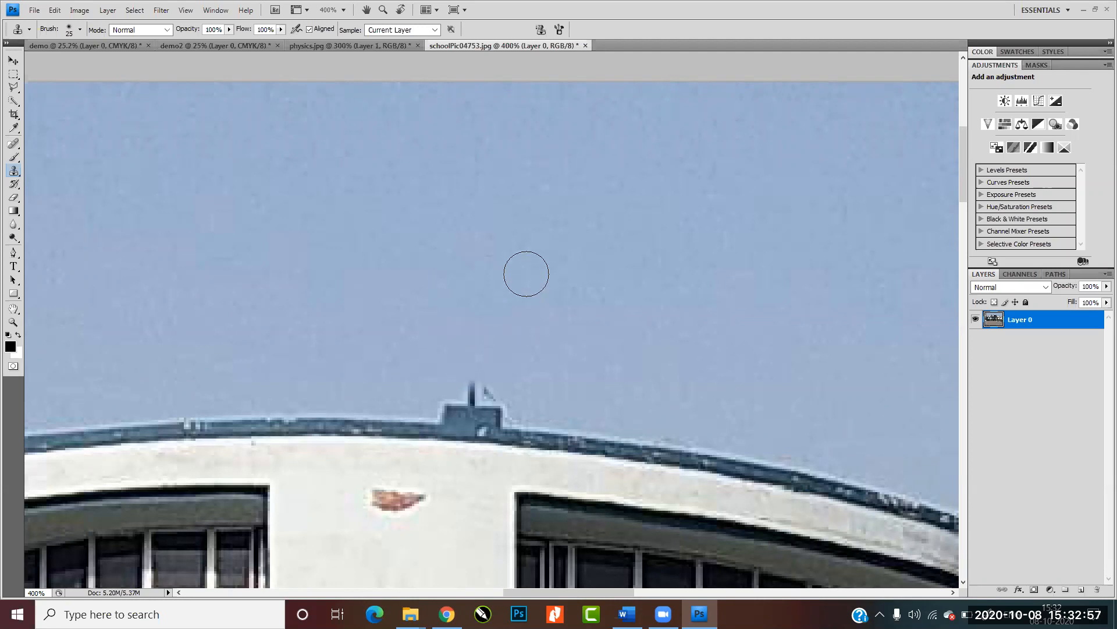
Clone sky over the remaining lamp pole and its blue base block on the curved roof edge using a 13-pixel brush.
{"action": "right_click", "coordinate": [526, 274]}
{"action": "left_click", "coordinate": [622, 363]}
{"action": "mouse_move", "coordinate": [472, 386]}
{"action": "left_mouse_down"}
{"action": "mouse_move", "coordinate": [502, 389]}
{"action": "mouse_move", "coordinate": [426, 389]}
{"action": "mouse_move", "coordinate": [515, 389]}
{"action": "mouse_move", "coordinate": [518, 411]}
{"action": "mouse_move", "coordinate": [578, 401]}
{"action": "mouse_move", "coordinate": [529, 408]}
{"action": "left_mouse_up"}
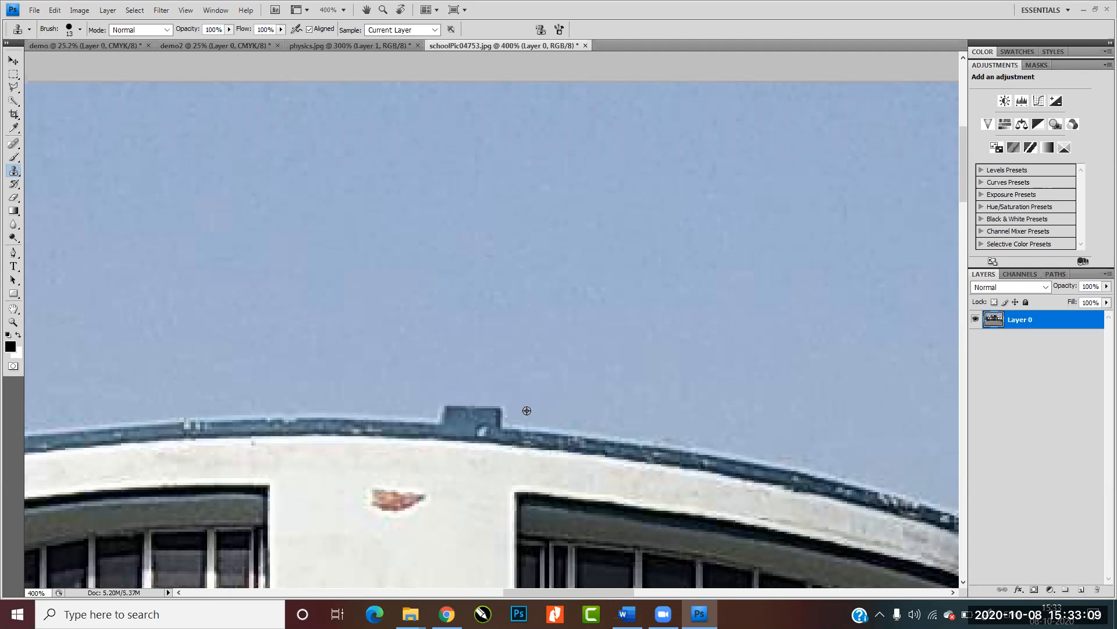
{"action": "left_click", "coordinate": [429, 386], "text": "alt"}
{"action": "left_click", "coordinate": [477, 375], "text": "alt"}
{"action": "mouse_move", "coordinate": [442, 392]}
{"action": "left_mouse_down"}
{"action": "mouse_move", "coordinate": [442, 404]}
{"action": "mouse_move", "coordinate": [518, 410]}
{"action": "left_mouse_up"}
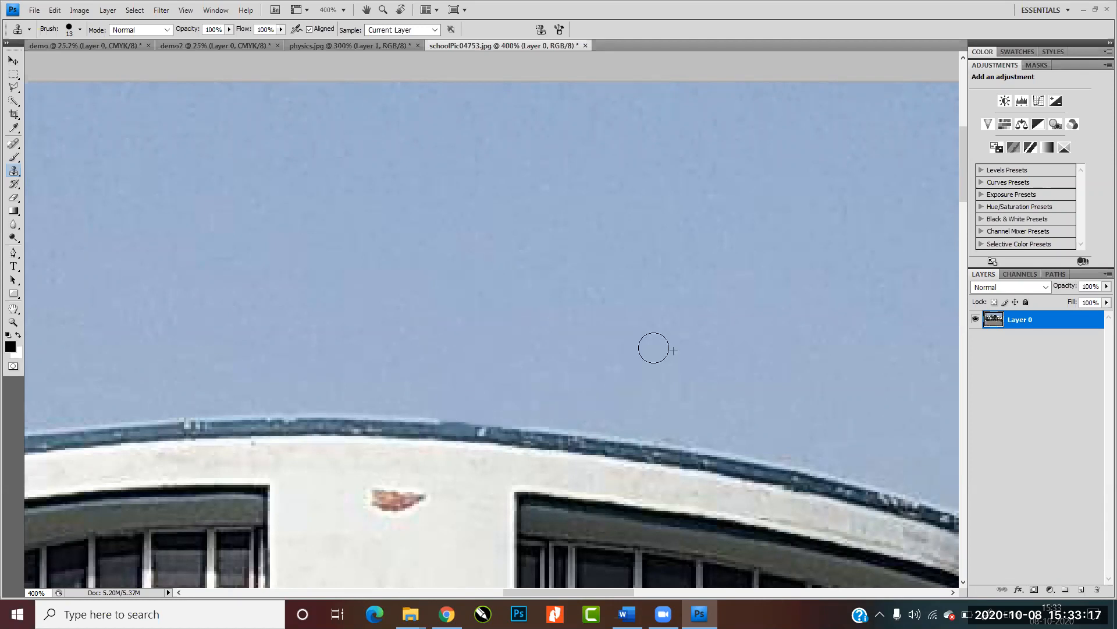
Clone clean white wall over the reddish peeling patch between the upper windows below the curved roof.
{"action": "key", "text": "space"}
{"action": "left_click_drag", "start_coordinate": [589, 345], "coordinate": [631, 285]}
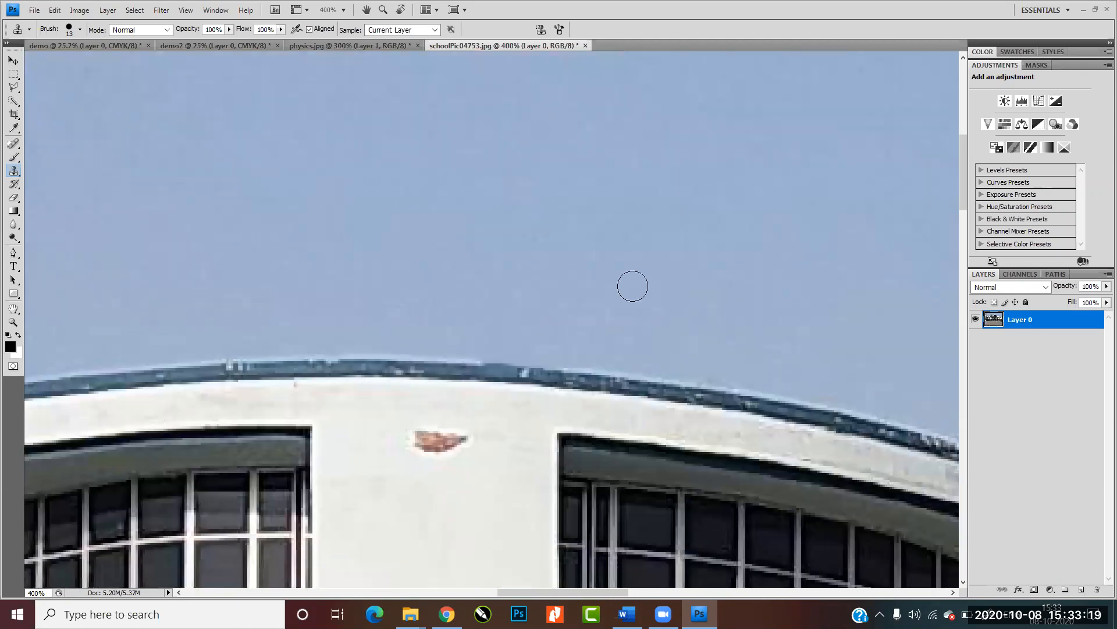
{"action": "left_click", "coordinate": [536, 470]}
{"action": "key", "text": "ctrl+z"}
{"action": "left_click", "coordinate": [472, 490], "text": "alt"}
{"action": "mouse_move", "coordinate": [459, 440]}
{"action": "left_mouse_down"}
{"action": "mouse_move", "coordinate": [421, 439]}
{"action": "mouse_move", "coordinate": [444, 431]}
{"action": "left_mouse_up"}
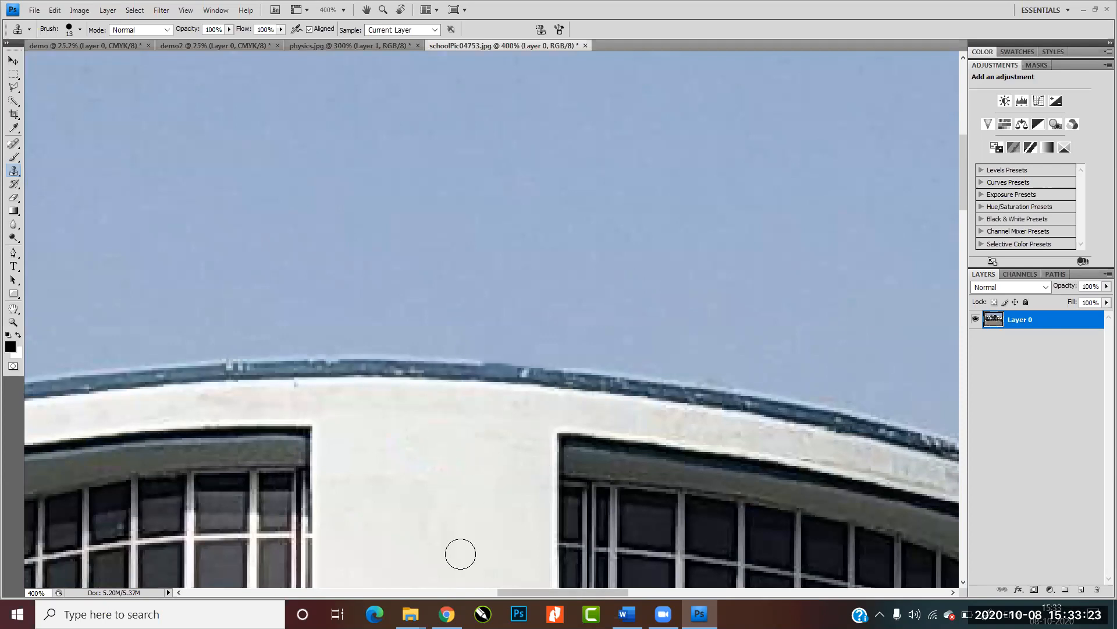
Undo the last wall retouch and clone clean white wall over the reddish patch between the upper windows again.
{"action": "key", "text": "ctrl+0"}
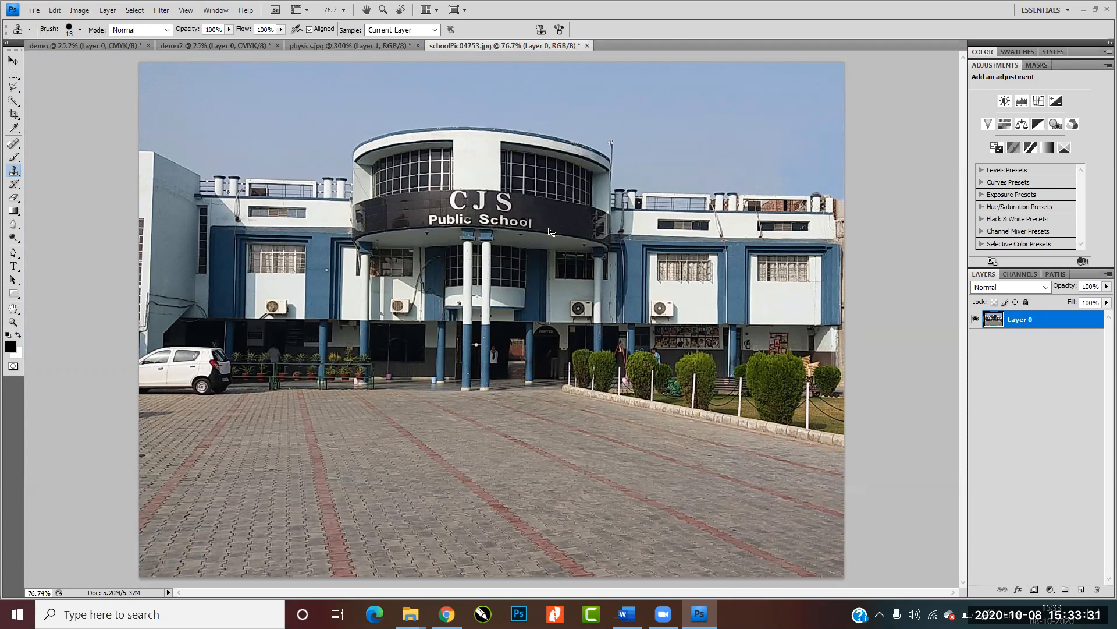
{"action": "key", "text": "ctrl+z"}
{"action": "key", "text": "ctrl+z"}
{"action": "key", "text": "ctrl+z"}
{"action": "key", "text": "ctrl+z"}
{"action": "scroll", "coordinate": [477, 143], "scroll_direction": "up", "scroll_amount": 2}
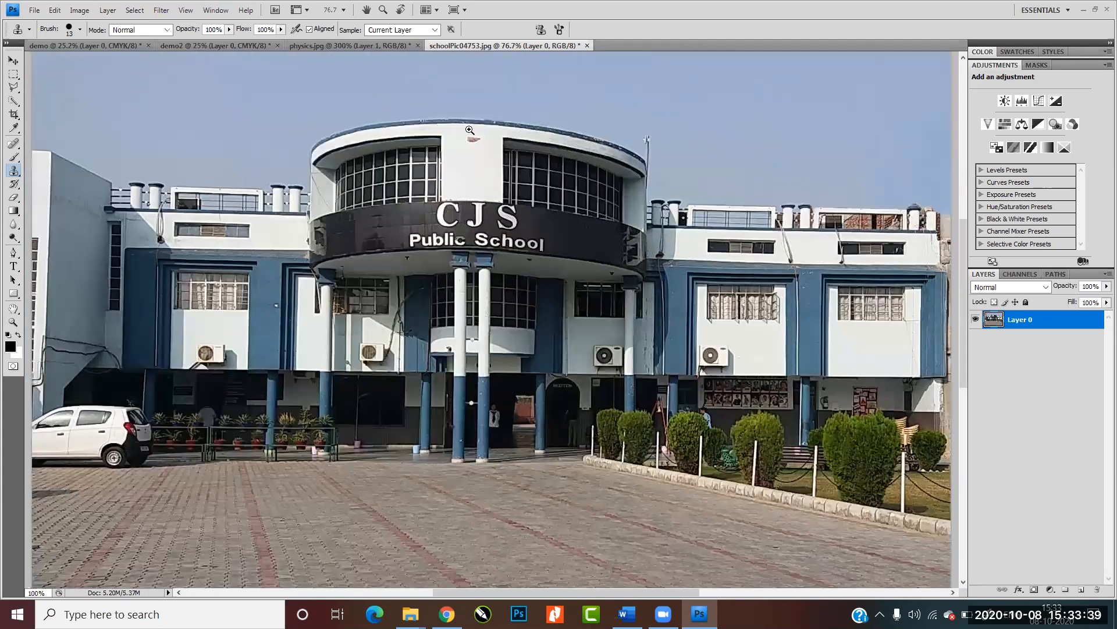
{"action": "mouse_move", "coordinate": [490, 150]}
{"action": "left_mouse_down"}
{"action": "mouse_move", "coordinate": [472, 144]}
{"action": "mouse_move", "coordinate": [497, 164]}
{"action": "mouse_move", "coordinate": [472, 147]}
{"action": "mouse_move", "coordinate": [487, 198]}
{"action": "left_mouse_up"}
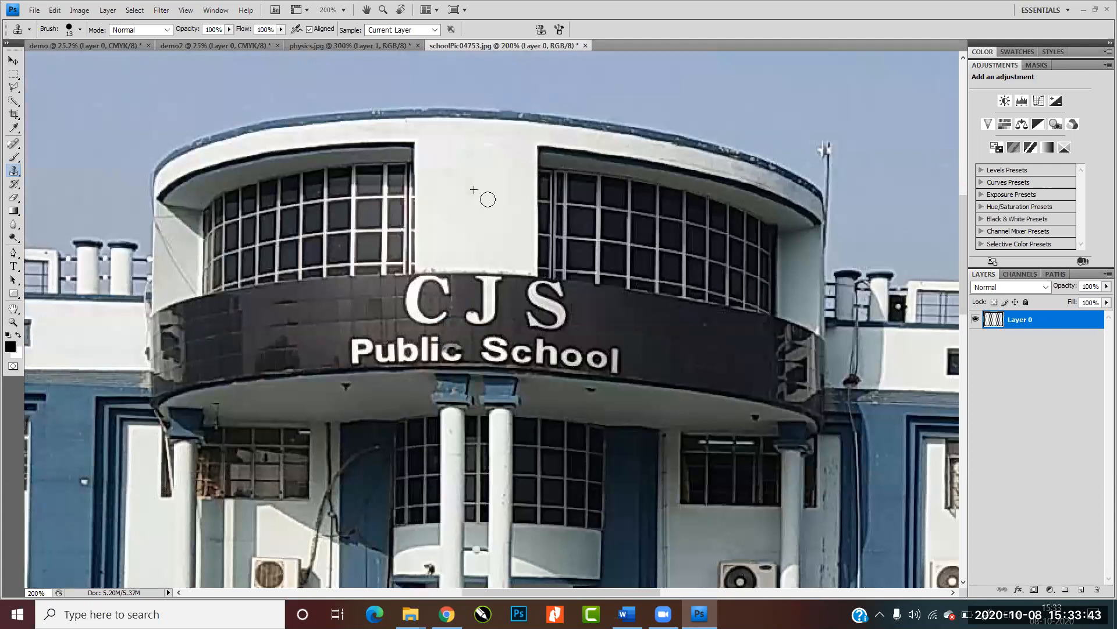
{"action": "scroll", "coordinate": [488, 203], "scroll_direction": "down", "scroll_amount": 2}
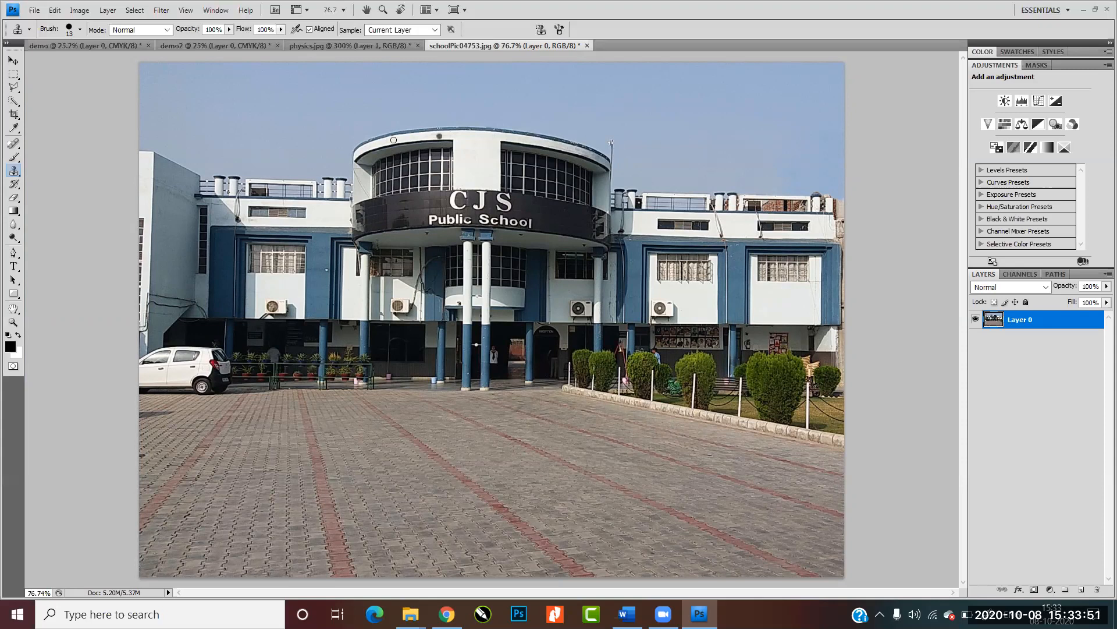
Start a Pen path up the curved tower's left wall and around the left end of its blue roof edge.
{"action": "key", "text": "ctrl+1"}
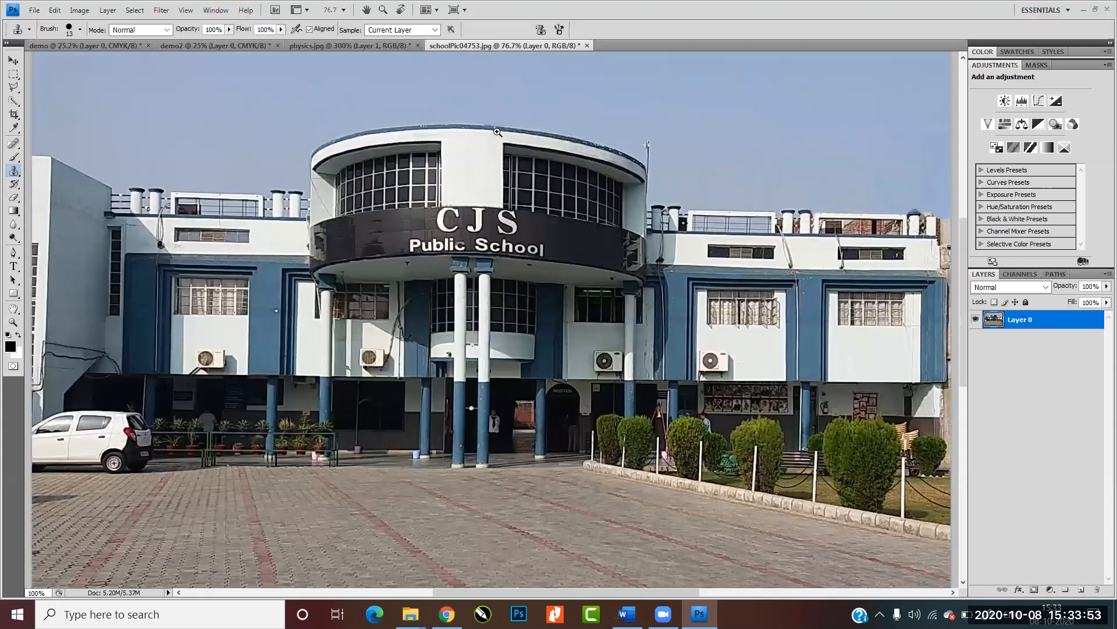
{"action": "key", "text": "ctrl+plus"}
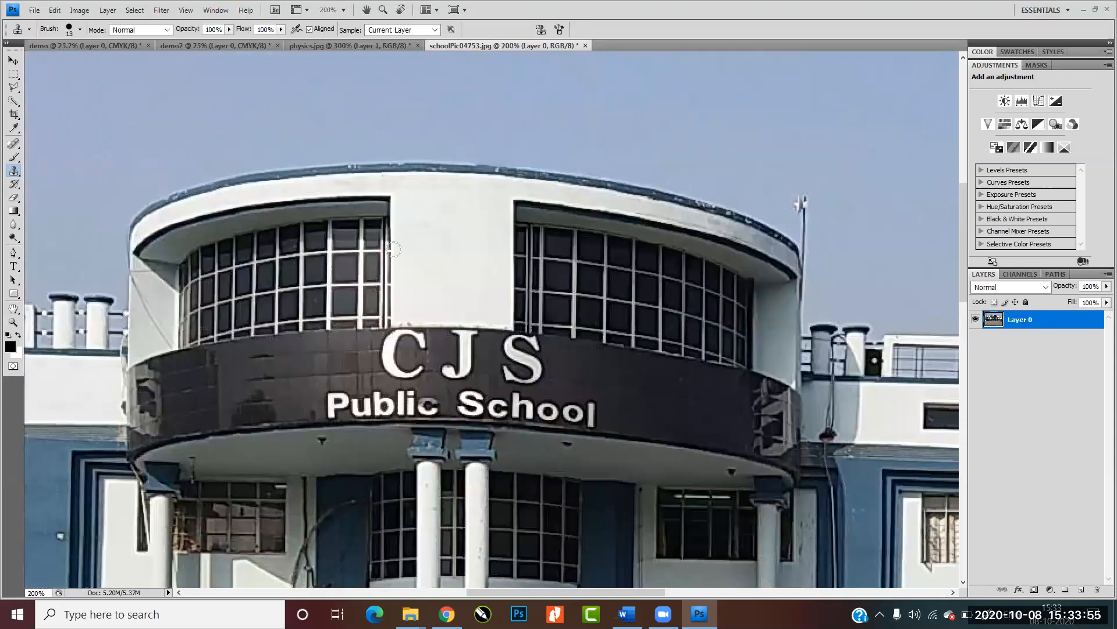
{"action": "left_click", "coordinate": [14, 253]}
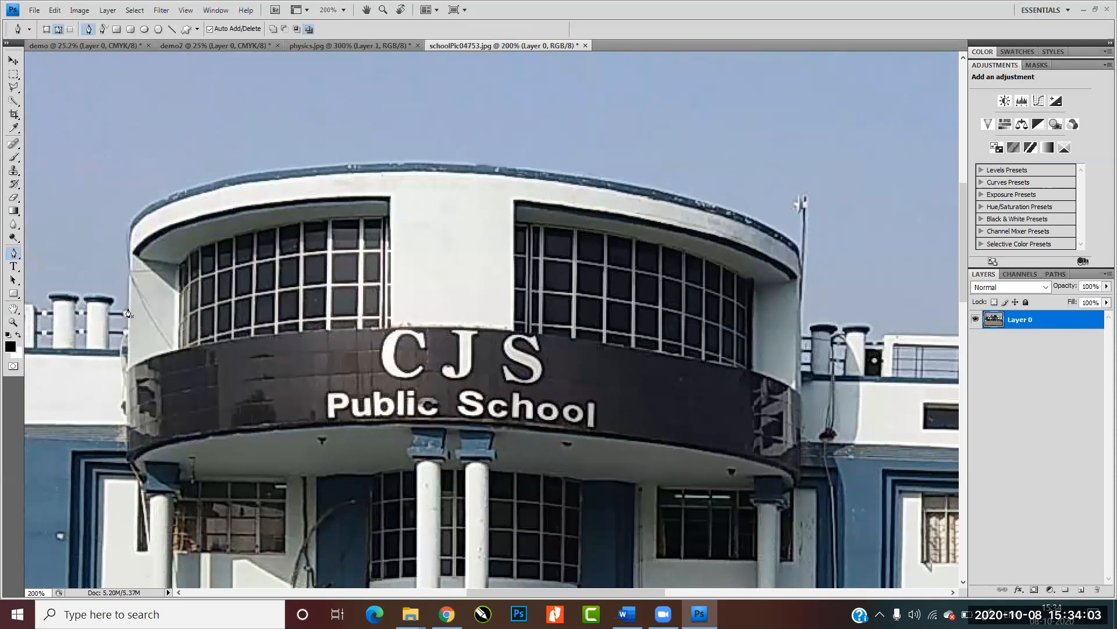
{"action": "left_click_drag", "start_coordinate": [127, 309], "coordinate": [127, 274]}
{"action": "mouse_move", "coordinate": [133, 219]}
{"action": "left_mouse_down"}
{"action": "mouse_move", "coordinate": [146, 206]}
{"action": "mouse_move", "coordinate": [95, 137]}
{"action": "mouse_move", "coordinate": [174, 156]}
{"action": "mouse_move", "coordinate": [139, 166]}
{"action": "mouse_move", "coordinate": [147, 211]}
{"action": "left_mouse_up"}
{"action": "left_click", "coordinate": [194, 188]}
{"action": "left_click_drag", "start_coordinate": [211, 194], "coordinate": [236, 180]}
Continue the Pen path with a curved segment along the front of the tower's blue roof edge, undoing misplaced anchor points.
{"action": "left_click_drag", "start_coordinate": [158, 158], "coordinate": [131, 179]}
{"action": "key", "text": "ctrl+z"}
{"action": "left_click", "coordinate": [117, 175]}
{"action": "key", "text": "ctrl+z"}
{"action": "left_click", "coordinate": [241, 174]}
{"action": "left_click_drag", "start_coordinate": [575, 176], "coordinate": [746, 202]}
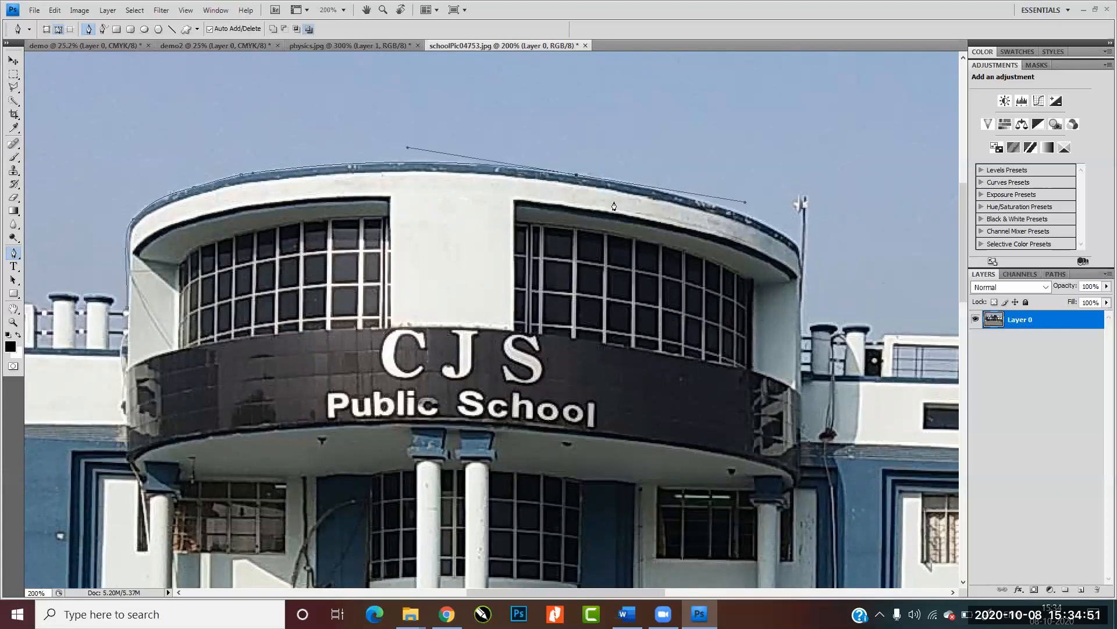
Extend the Pen path around the right end of the tower's roof edge and down its right wall.
{"action": "left_click", "coordinate": [576, 174], "text": "alt"}
{"action": "left_click_drag", "start_coordinate": [673, 237], "coordinate": [489, 187]}
{"action": "left_click_drag", "start_coordinate": [611, 194], "coordinate": [676, 239]}
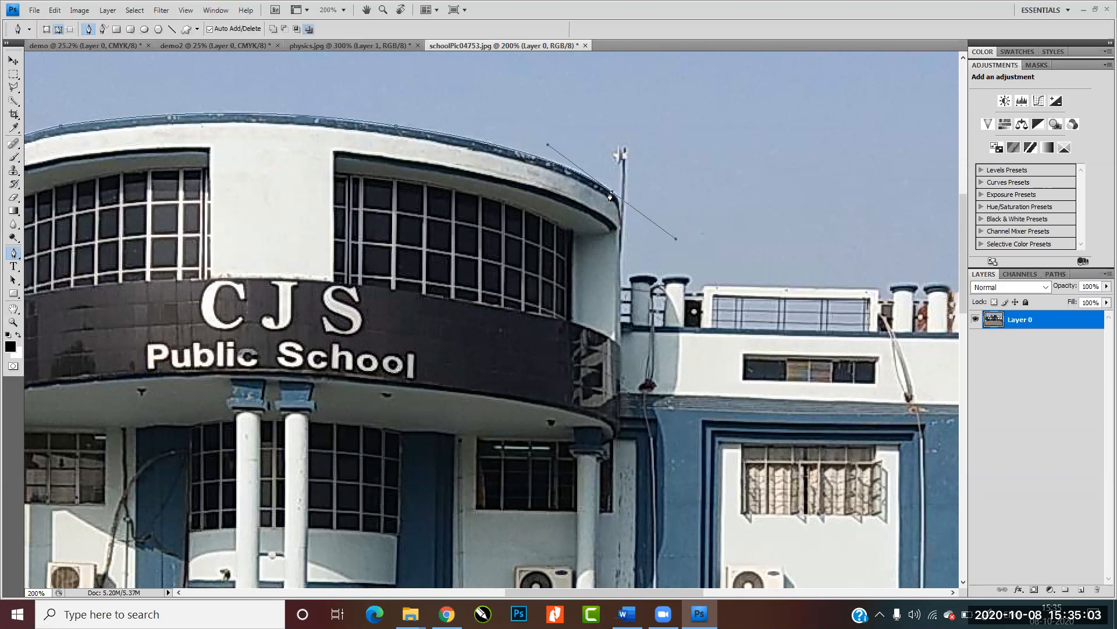
{"action": "left_click", "coordinate": [610, 196]}
{"action": "left_click", "coordinate": [620, 220]}
{"action": "left_click", "coordinate": [621, 263]}
{"action": "left_click", "coordinate": [620, 281]}
Continue the Pen path around the right end of the black sign band and down the tower's right pillar.
{"action": "left_click_drag", "start_coordinate": [574, 393], "coordinate": [561, 153]}
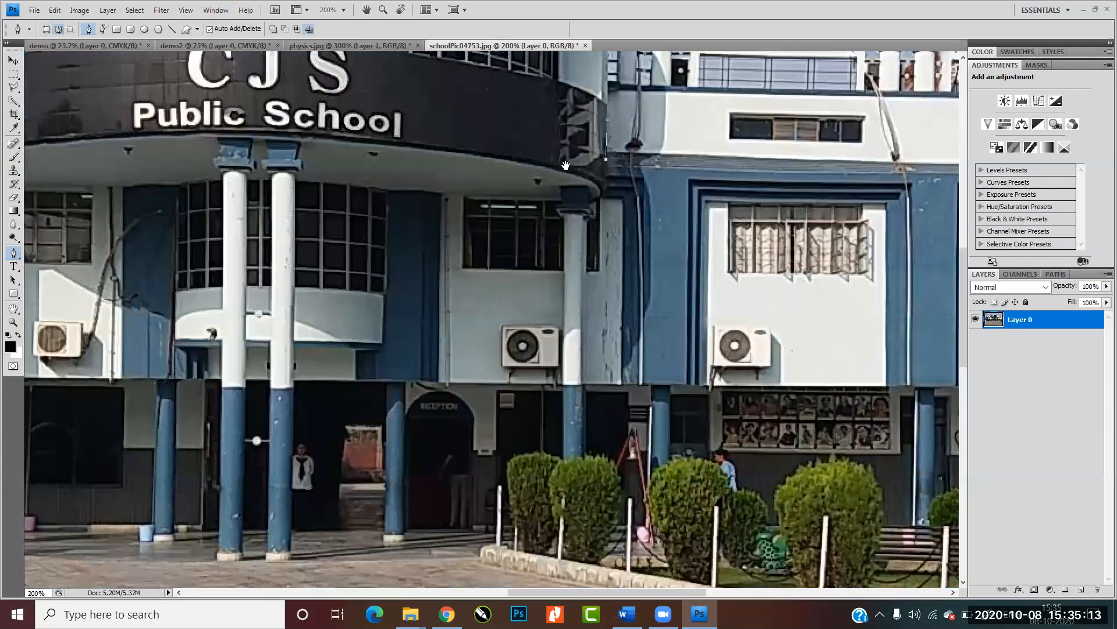
{"action": "left_click_drag", "start_coordinate": [600, 199], "coordinate": [592, 209]}
{"action": "left_click", "coordinate": [591, 219]}
{"action": "scroll", "coordinate": [607, 290], "scroll_direction": "down", "scroll_amount": 3}
{"action": "left_click", "coordinate": [608, 282]}
Run the Pen path along the upper storey's lower edge and up the left pillar to the black sign band.
{"action": "left_click_drag", "start_coordinate": [496, 315], "coordinate": [826, 433]}
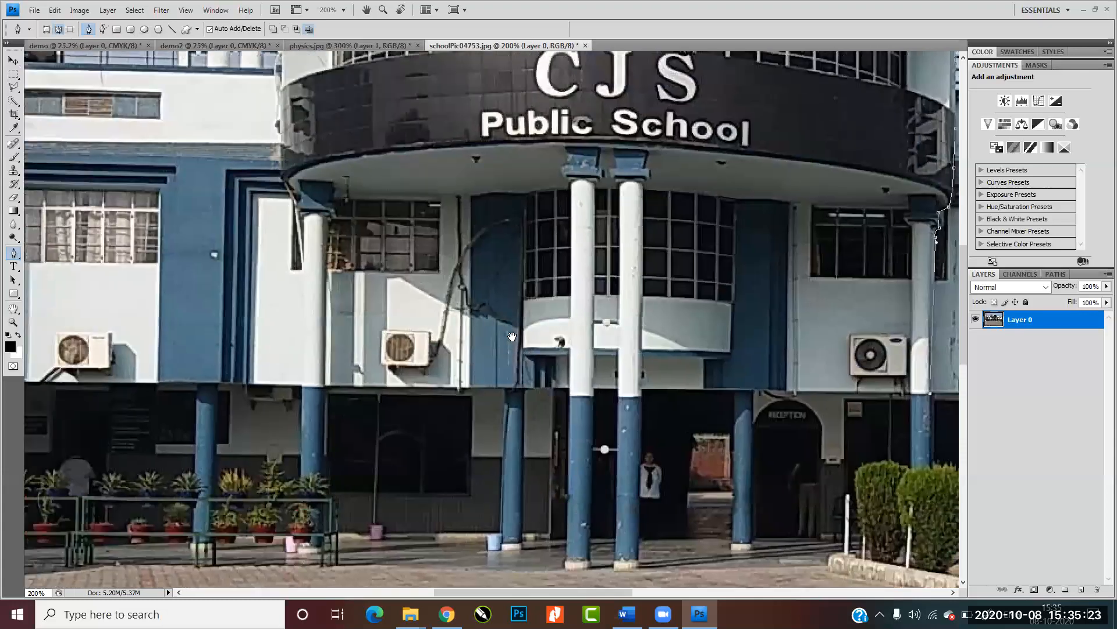
{"action": "left_click", "coordinate": [301, 397]}
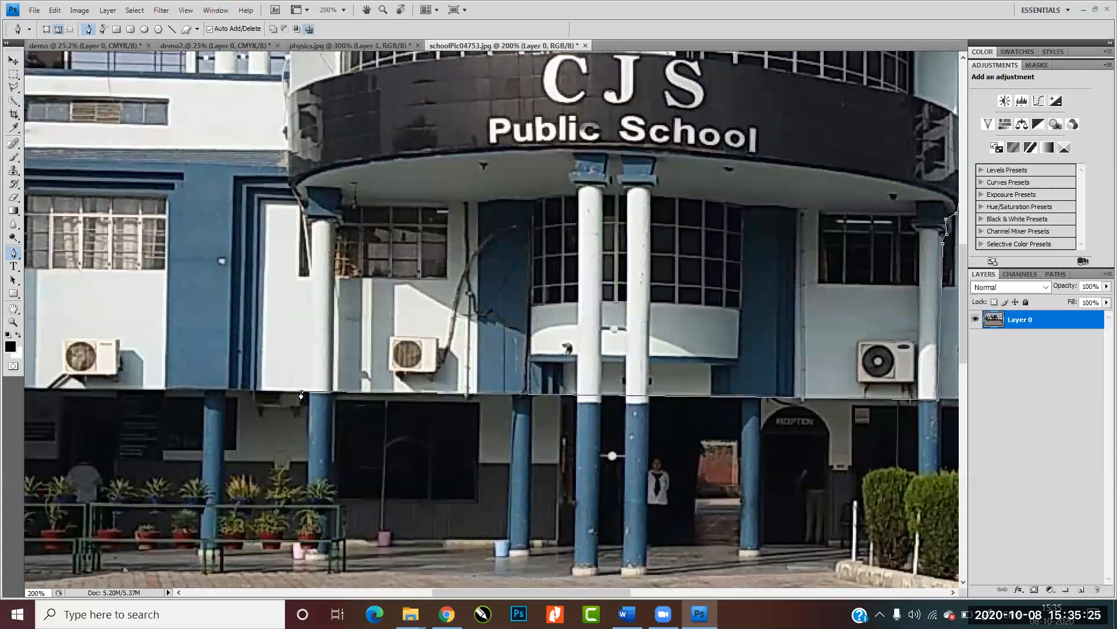
{"action": "left_click", "coordinate": [312, 227]}
{"action": "left_click", "coordinate": [288, 179]}
{"action": "left_click_drag", "start_coordinate": [304, 119], "coordinate": [345, 231]}
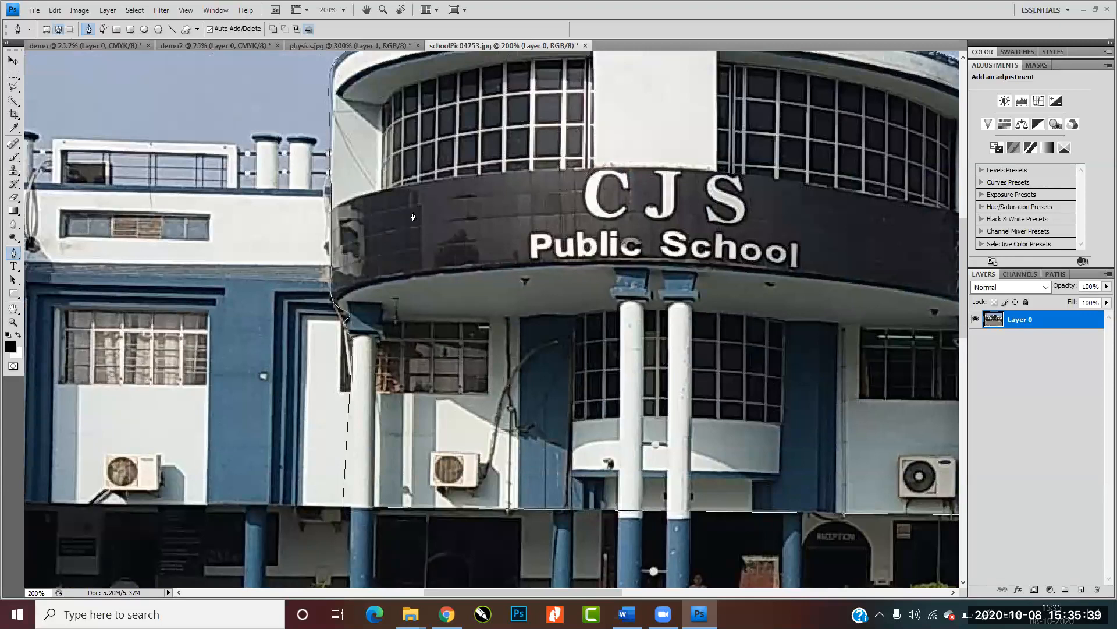
Convert the tower path into a selection and copy the selected tower onto a new layer.
{"action": "key", "text": "ctrl+minus"}
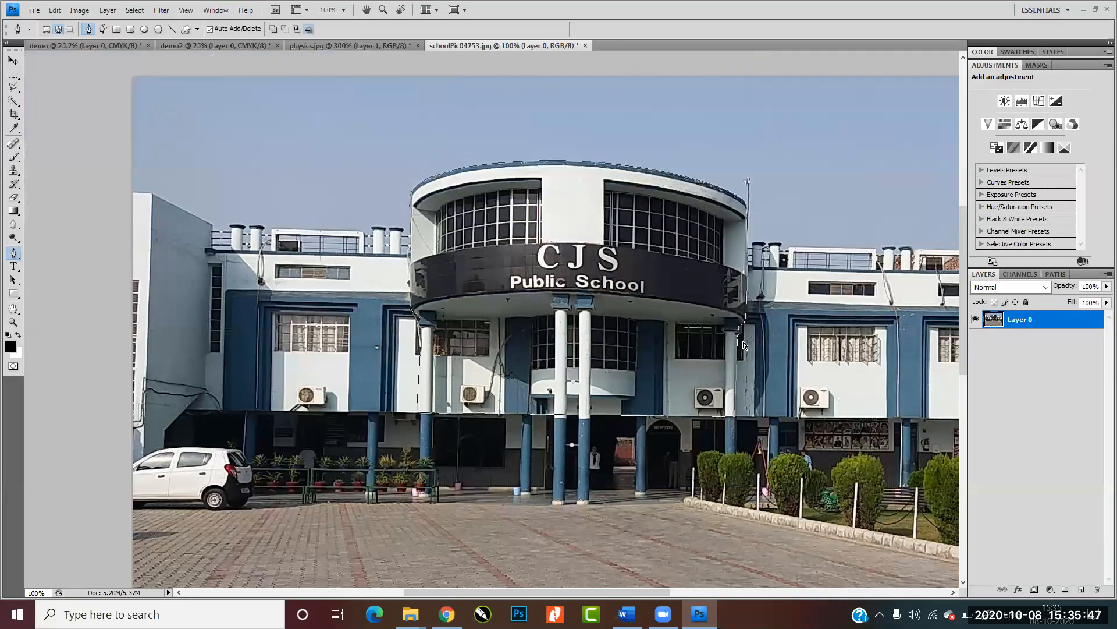
{"action": "key", "text": "ctrl+Return"}
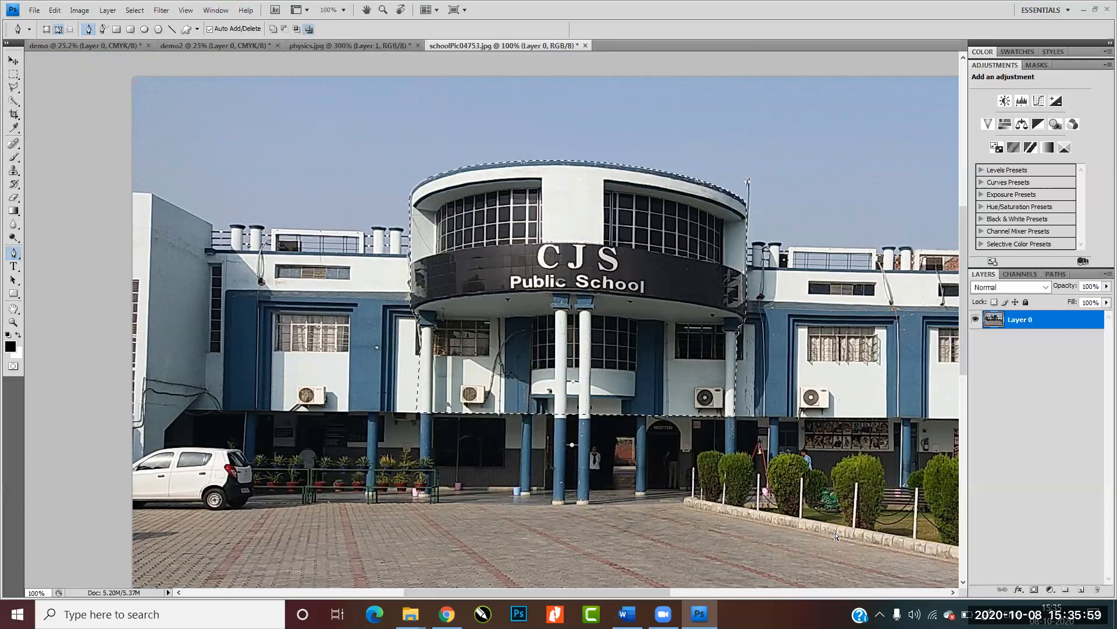
{"action": "key", "text": "ctrl+j"}
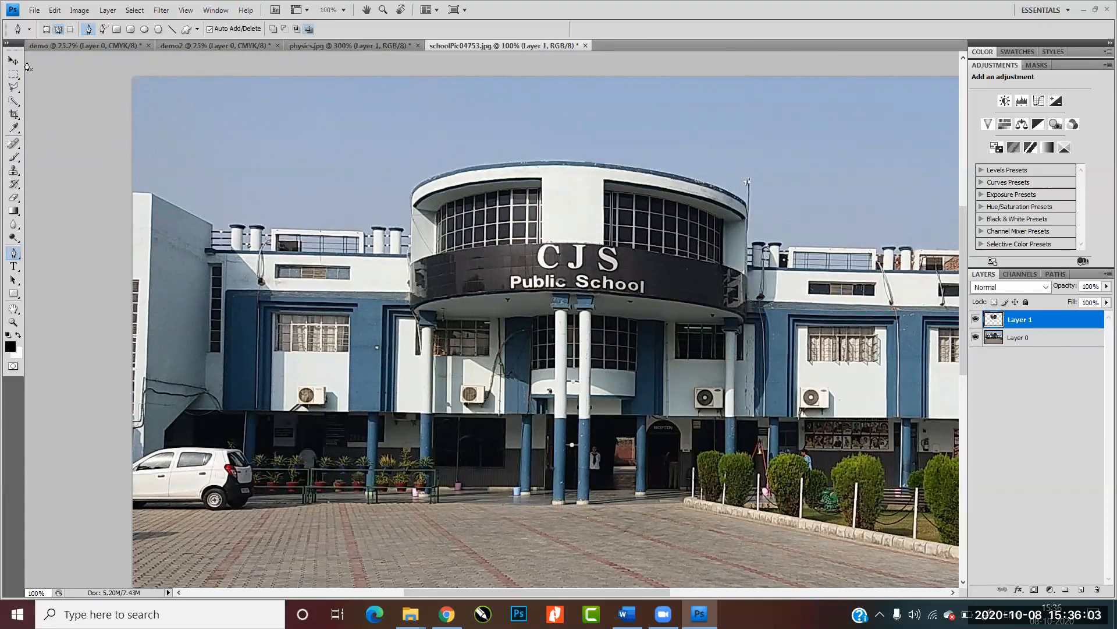
Move the copied tower to the left of the original and nudge it so their edges meet.
{"action": "key", "text": "v"}
{"action": "left_click_drag", "start_coordinate": [622, 323], "coordinate": [307, 276]}
{"action": "key", "text": "Right"}
{"action": "key", "text": "Right"}
{"action": "key", "text": "Right"}
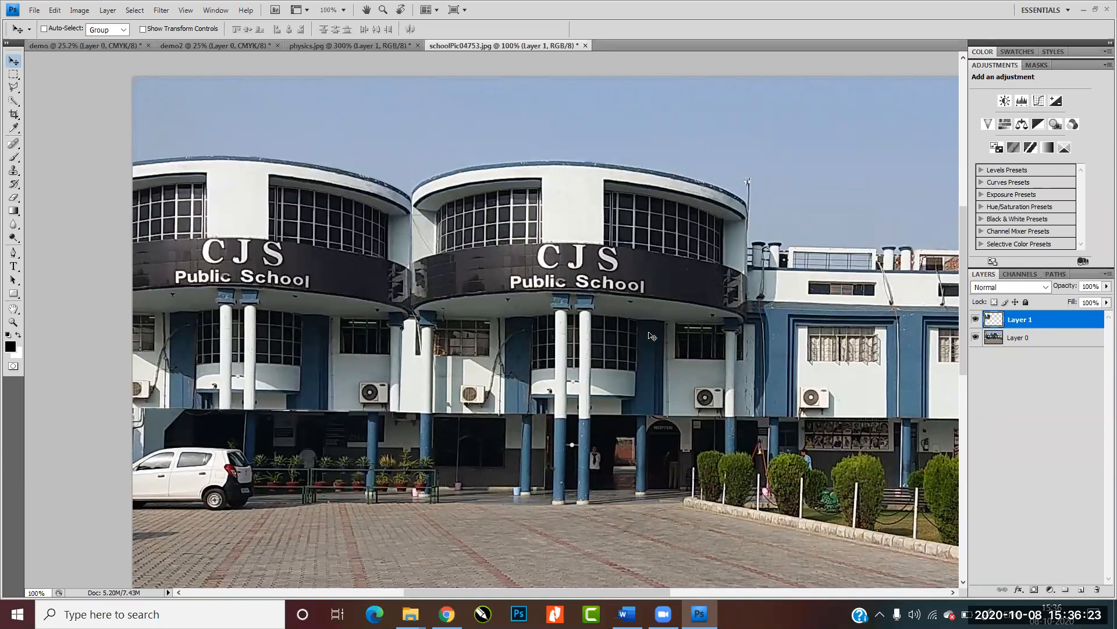
Distort the copied tower by raising its upper corners, to about 101.2% width and 104.8% height, and apply the transform.
{"action": "key", "text": "ctrl+t"}
{"action": "left_click_drag", "start_coordinate": [413, 156], "coordinate": [411, 143]}
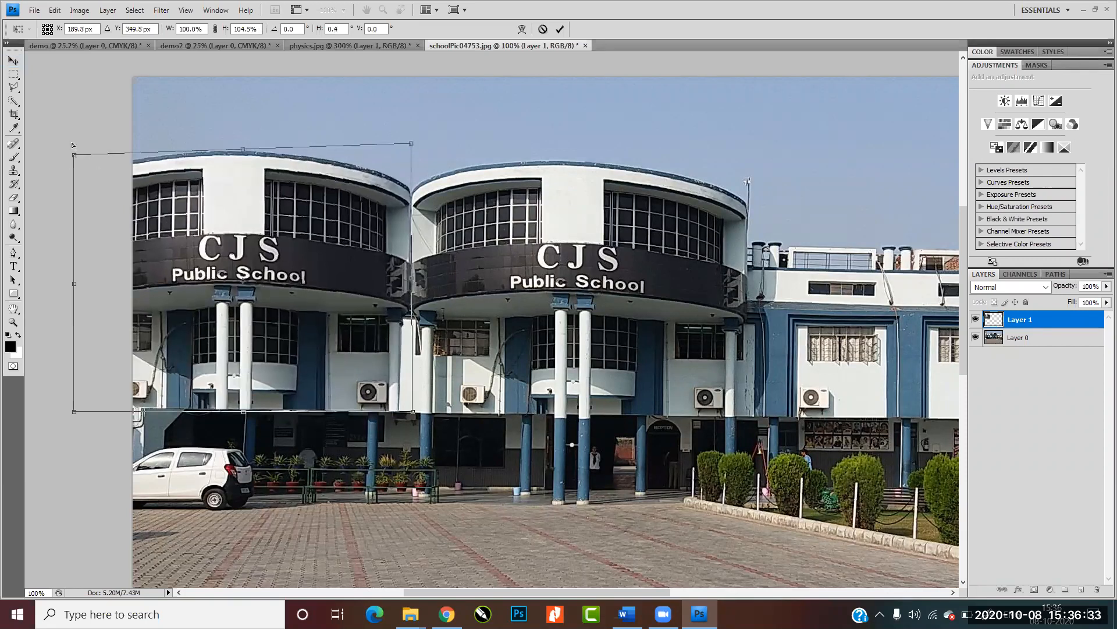
{"action": "left_click_drag", "start_coordinate": [73, 145], "coordinate": [67, 140]}
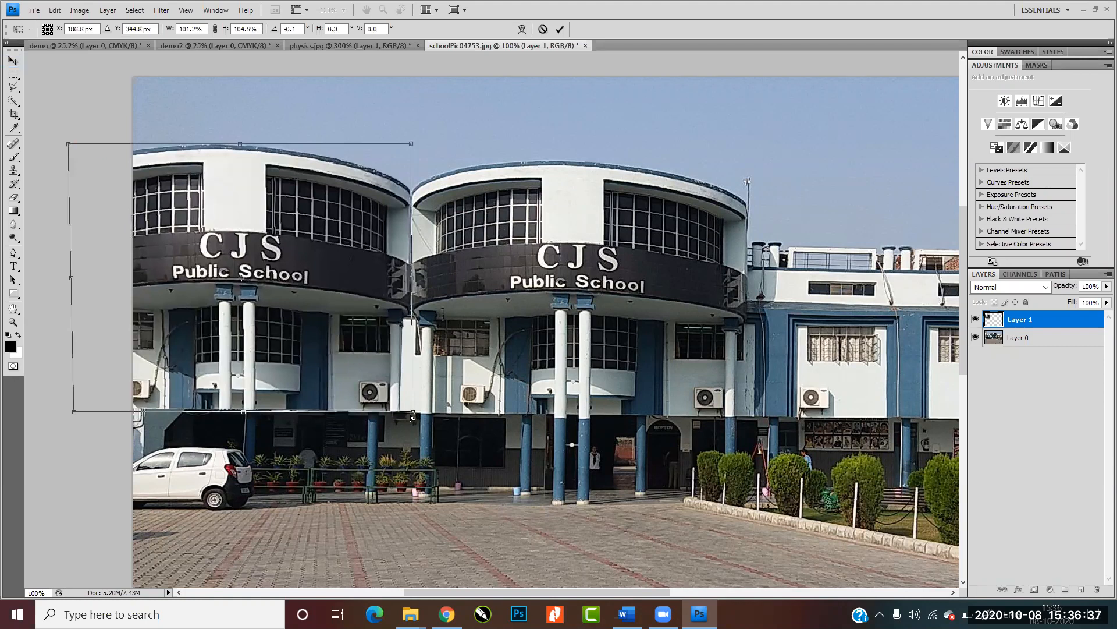
{"action": "left_click_drag", "start_coordinate": [412, 414], "coordinate": [413, 414]}
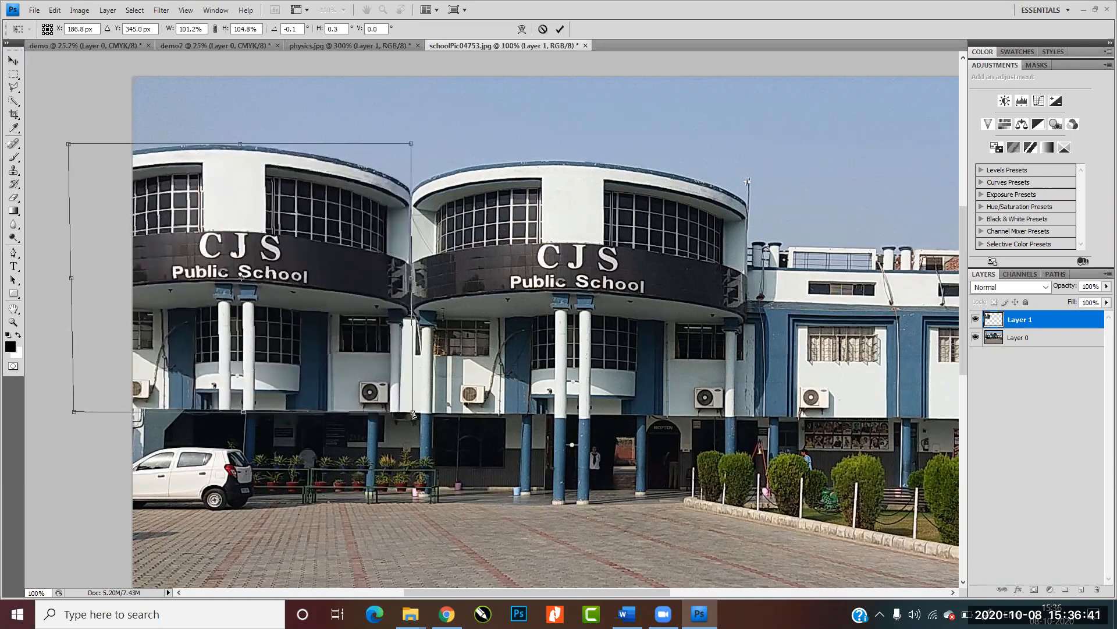
{"action": "key", "text": "Return"}
Draw a rectangular marquee from the original tower's sign lettering down to the paved ground.
{"action": "left_click_drag", "start_coordinate": [601, 383], "coordinate": [530, 330]}
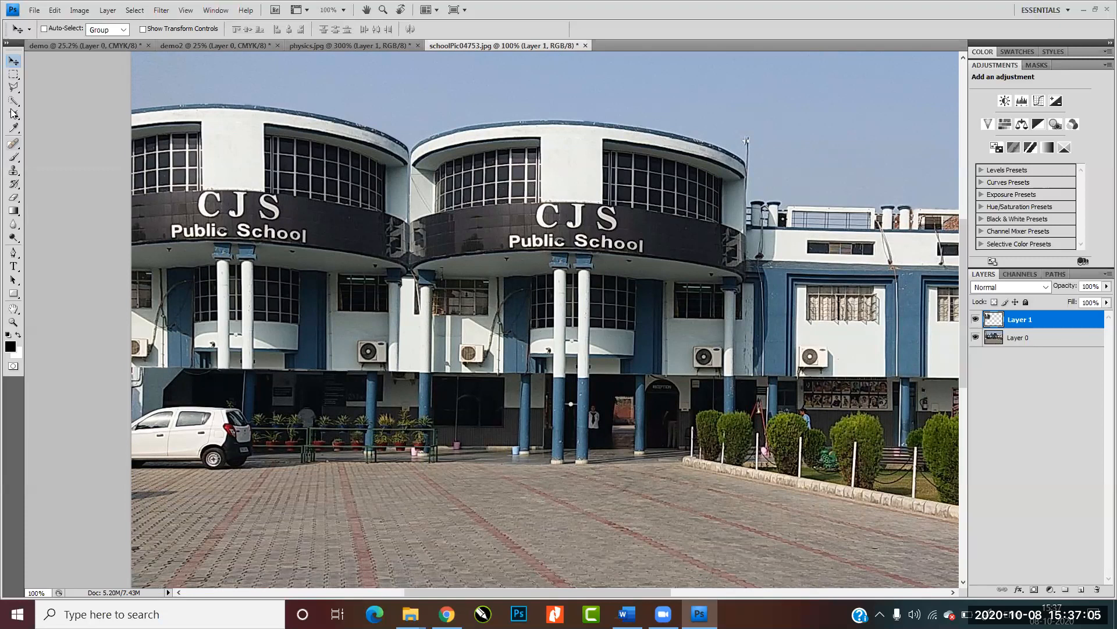
{"action": "left_click", "coordinate": [14, 75]}
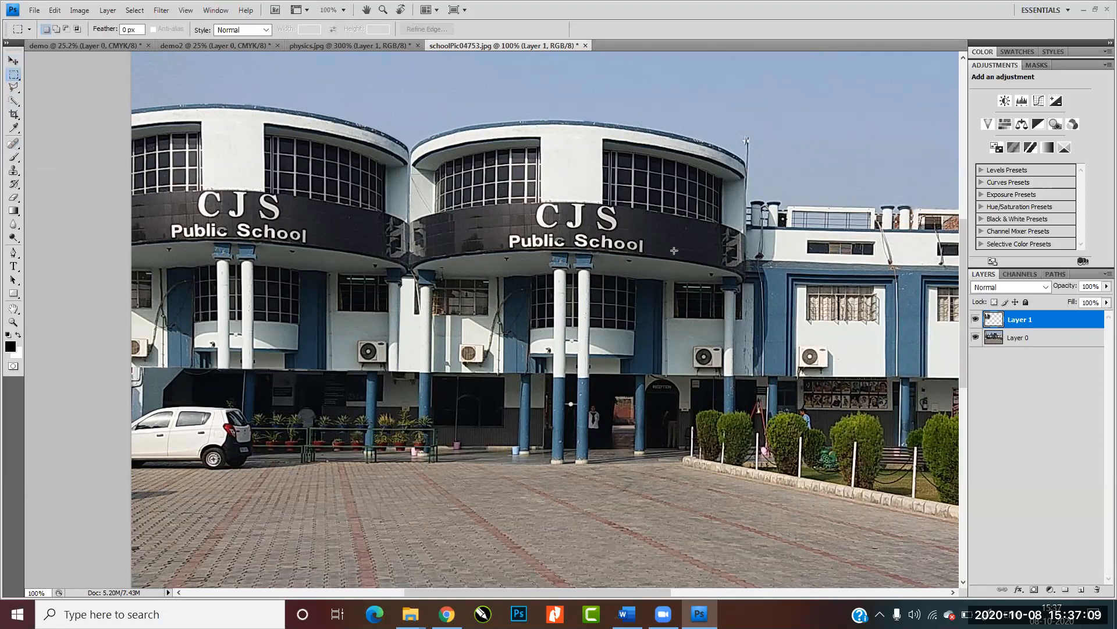
{"action": "left_click_drag", "start_coordinate": [667, 201], "coordinate": [380, 485]}
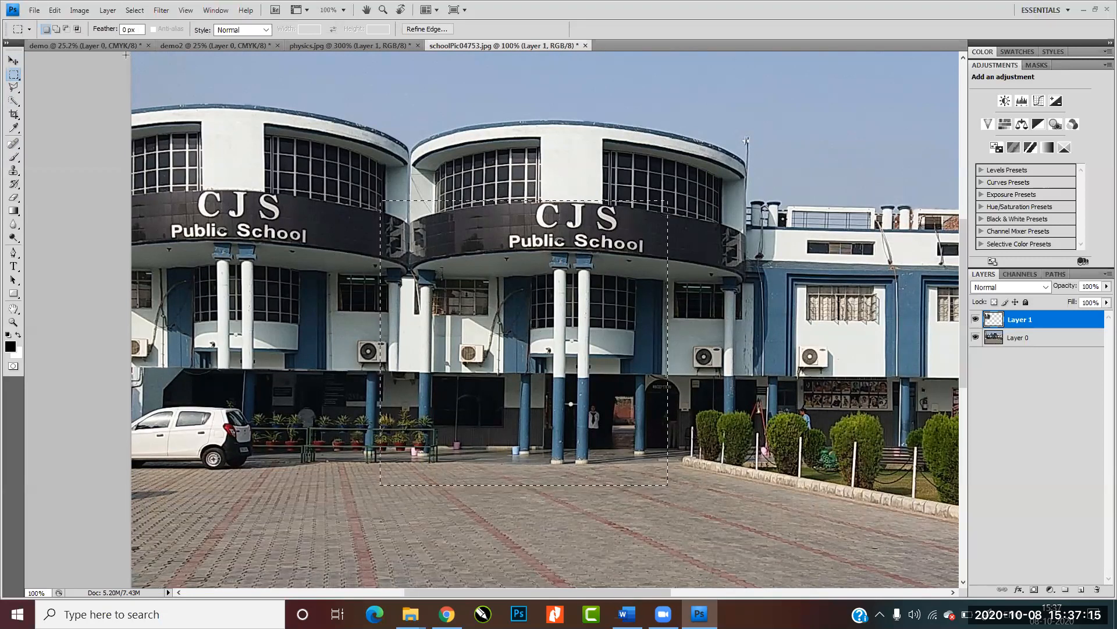
Transform the rectangular selection to about 91.7% width and 112% height, rotate it about -23.3°, and apply it.
{"action": "left_click", "coordinate": [135, 11]}
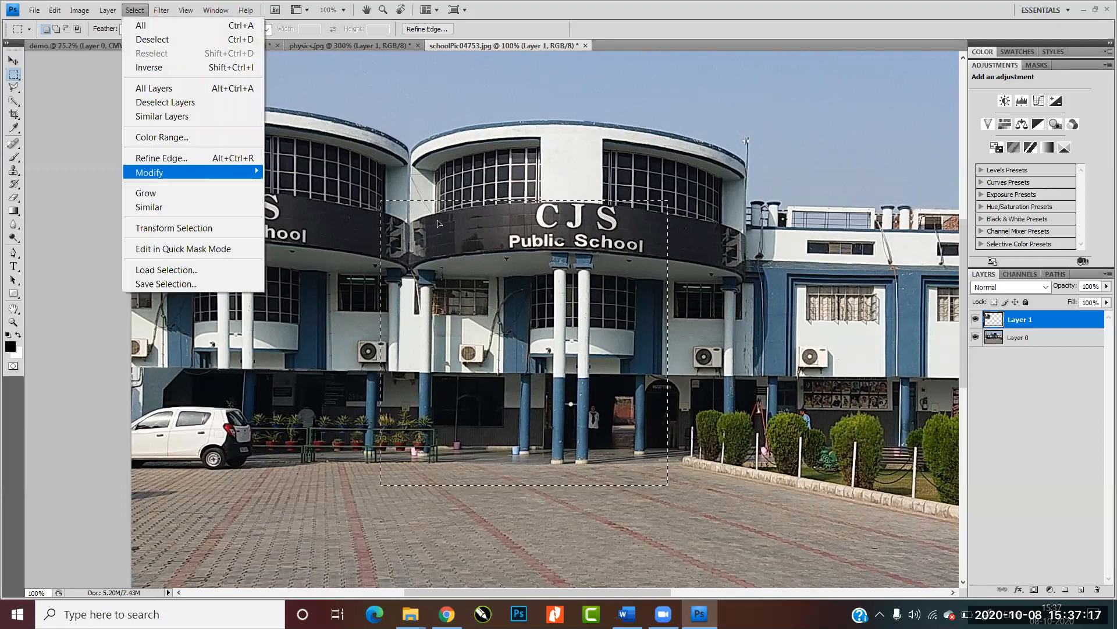
{"action": "left_click", "coordinate": [175, 226]}
{"action": "left_click_drag", "start_coordinate": [539, 200], "coordinate": [526, 323]}
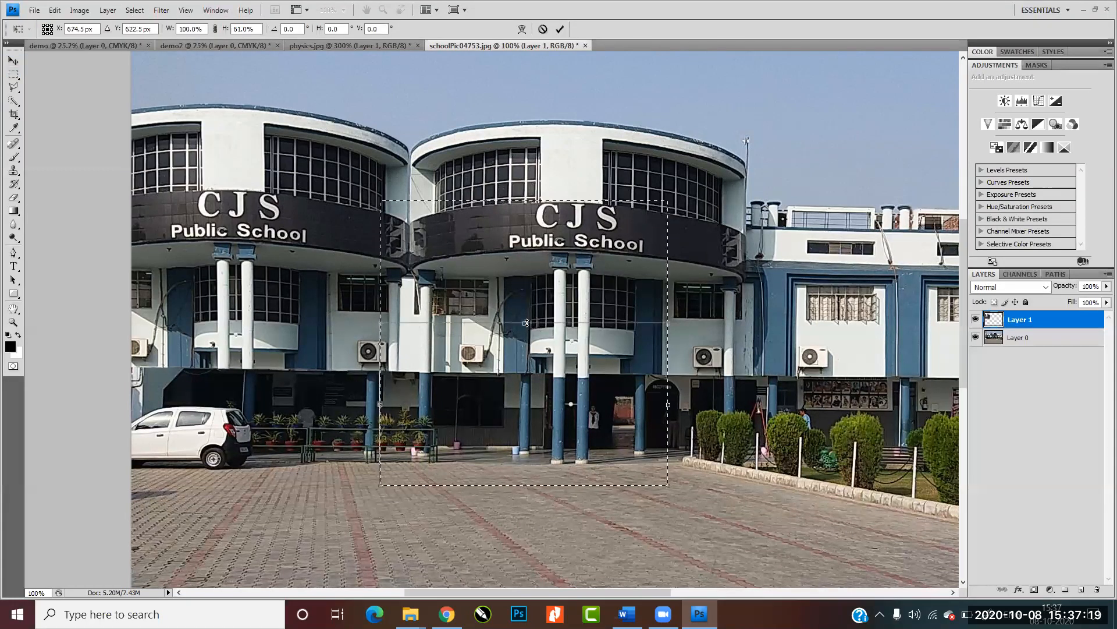
{"action": "left_click_drag", "start_coordinate": [490, 403], "coordinate": [489, 403]}
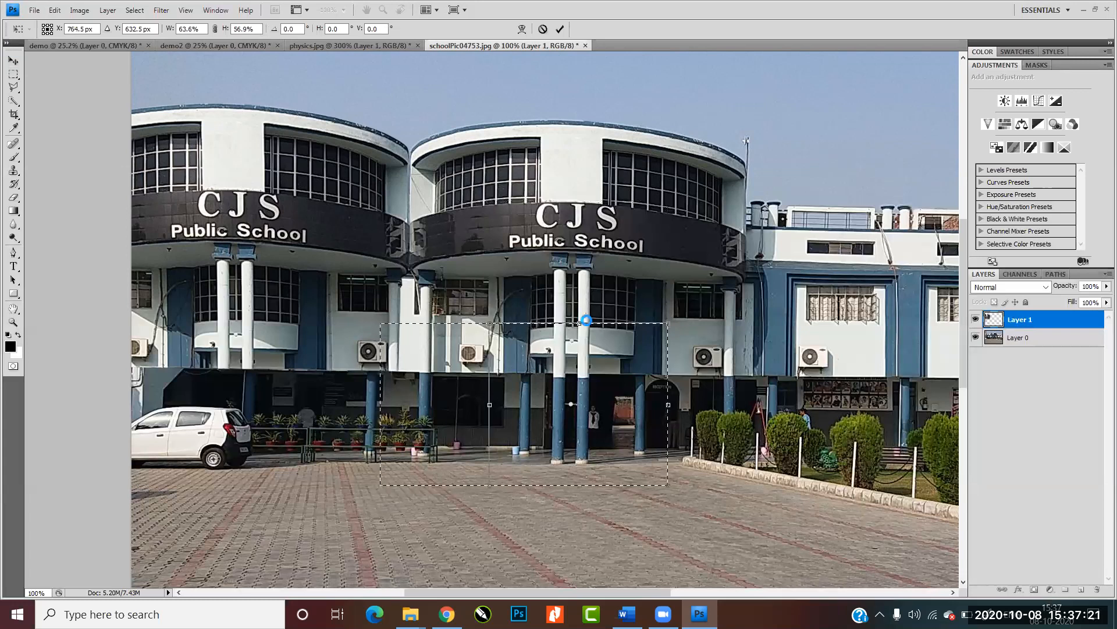
{"action": "left_click_drag", "start_coordinate": [581, 323], "coordinate": [580, 166]}
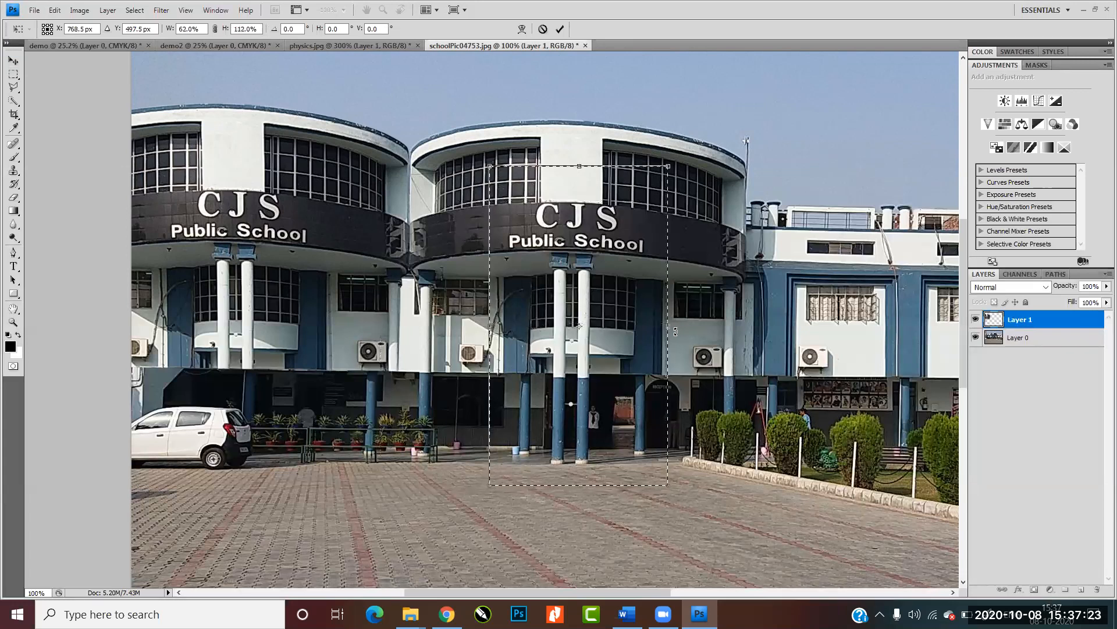
{"action": "left_click_drag", "start_coordinate": [668, 326], "coordinate": [754, 326]}
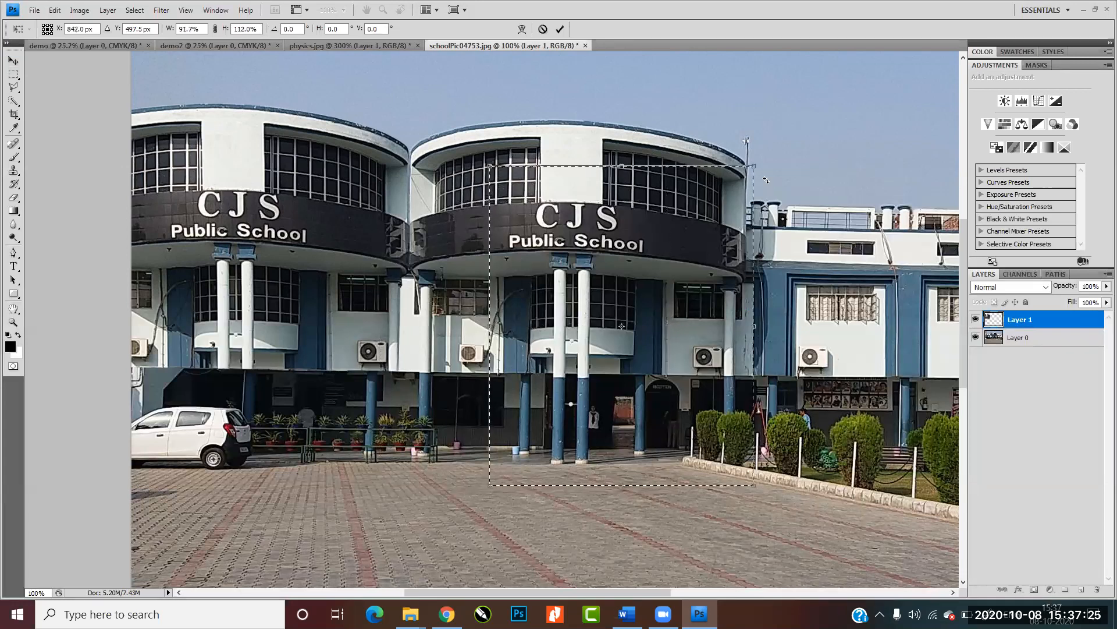
{"action": "left_click_drag", "start_coordinate": [768, 158], "coordinate": [690, 116]}
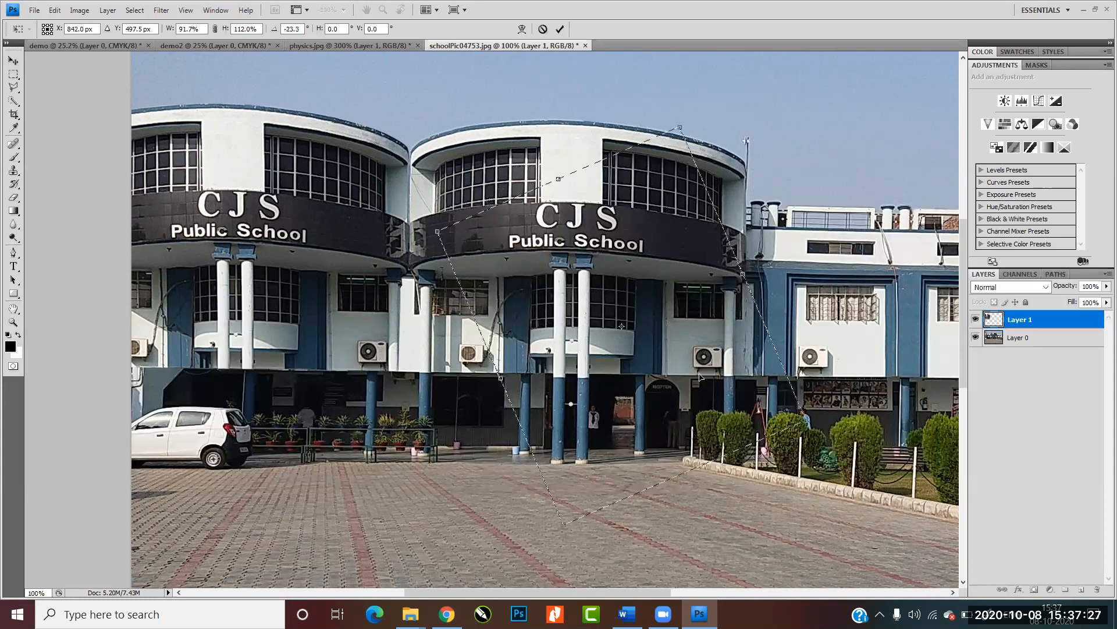
{"action": "key", "text": "Return"}
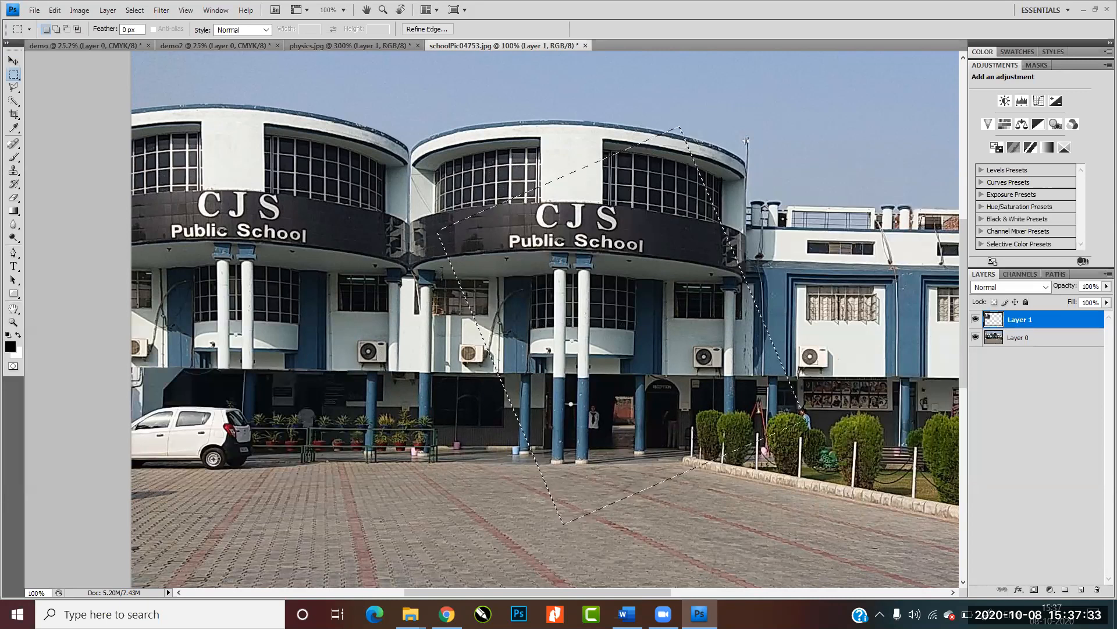
Turn the rotated selection into a border selection 10 pixels wide and inspect its upper corner.
{"action": "left_click", "coordinate": [135, 10]}
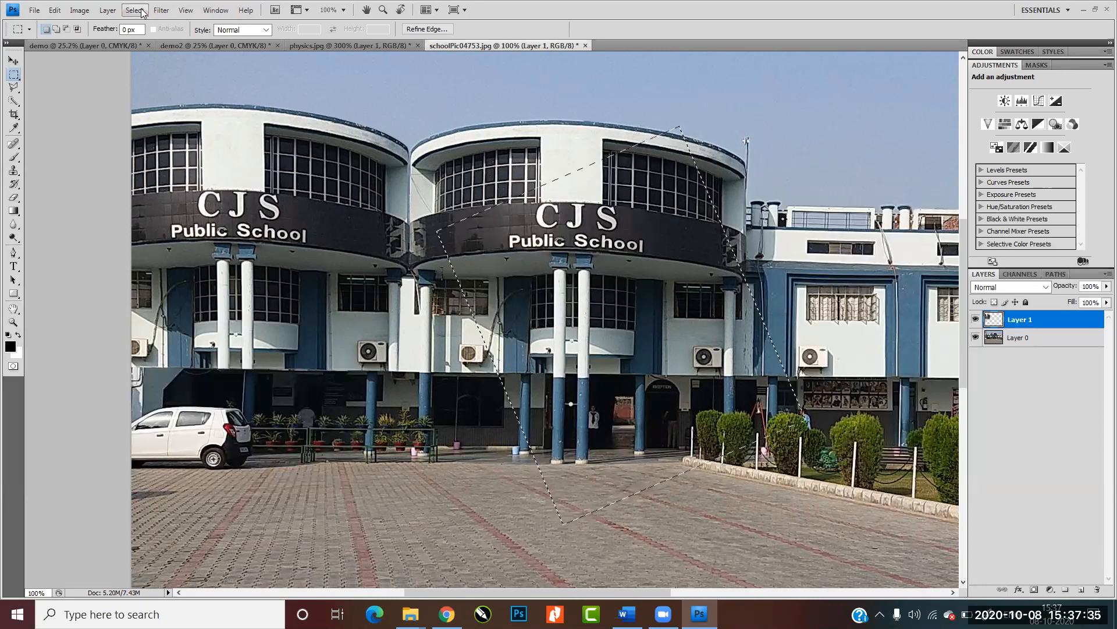
{"action": "mouse_move", "coordinate": [216, 174]}
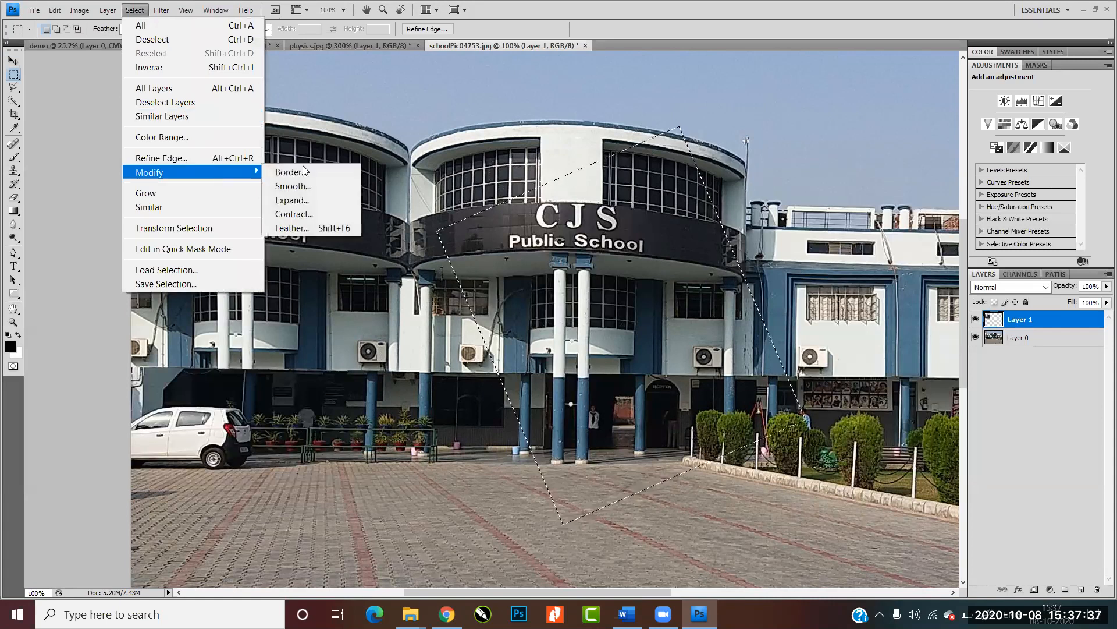
{"action": "left_click", "coordinate": [304, 173]}
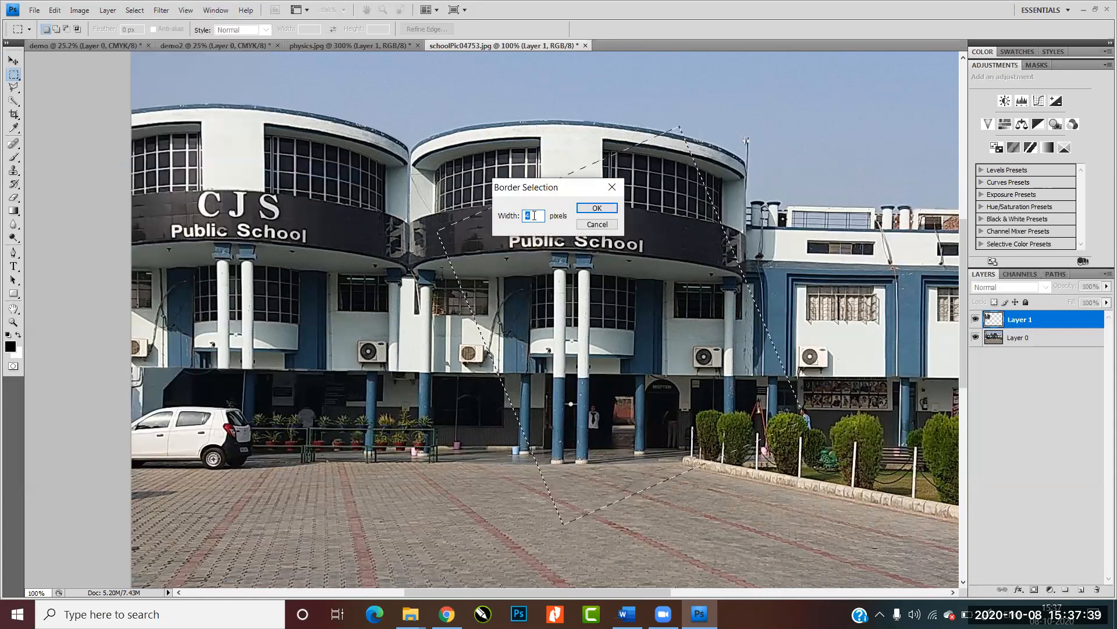
{"action": "type", "text": "10"}
{"action": "left_click", "coordinate": [606, 213]}
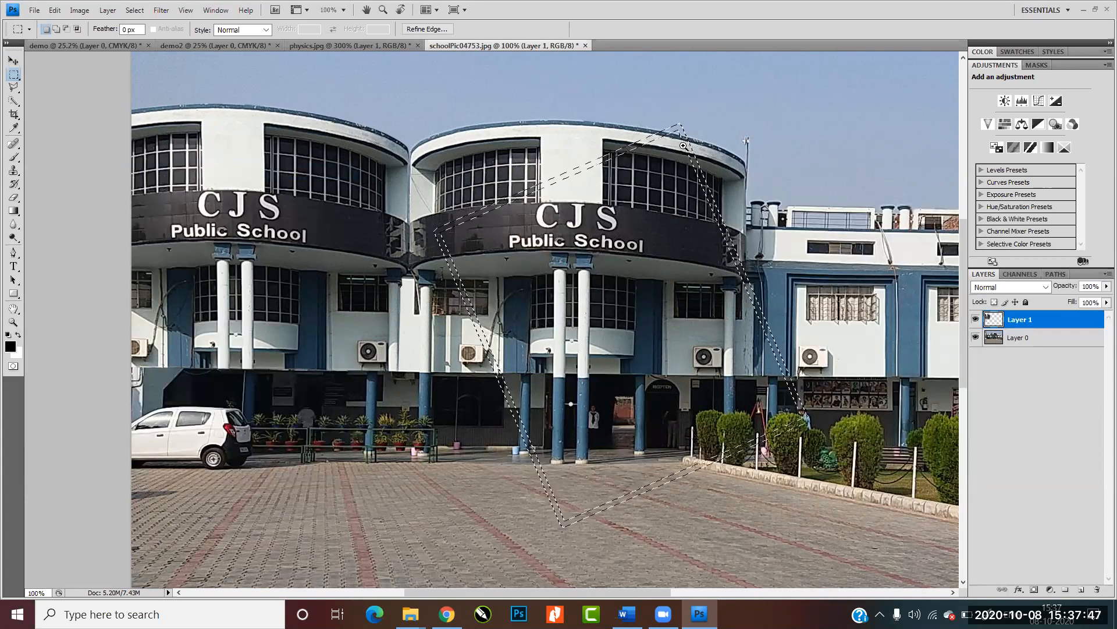
{"action": "scroll", "coordinate": [688, 150], "scroll_direction": "up", "scroll_amount": 2}
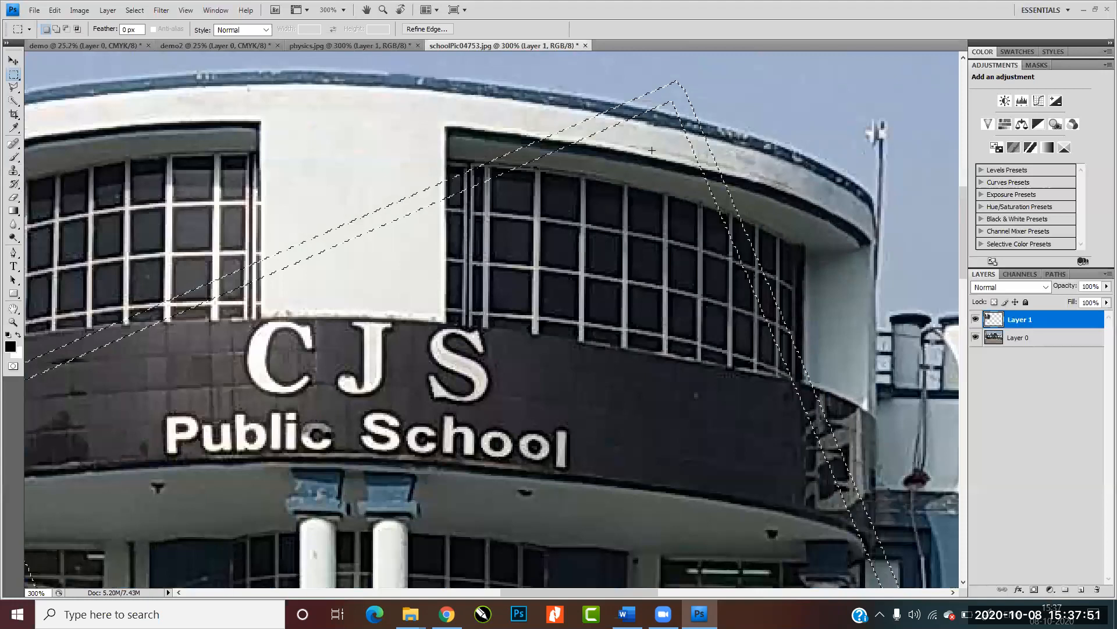
Deselect the rotated border selection over the original tower.
{"action": "scroll", "coordinate": [652, 151], "scroll_direction": "down", "scroll_amount": 4}
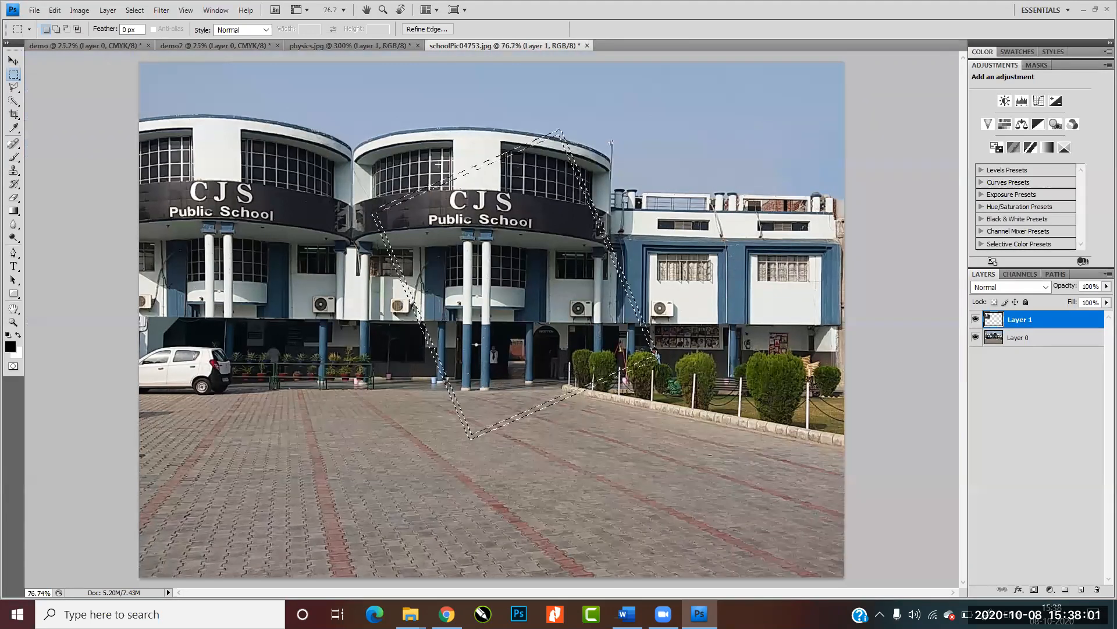
{"action": "left_click", "coordinate": [499, 323]}
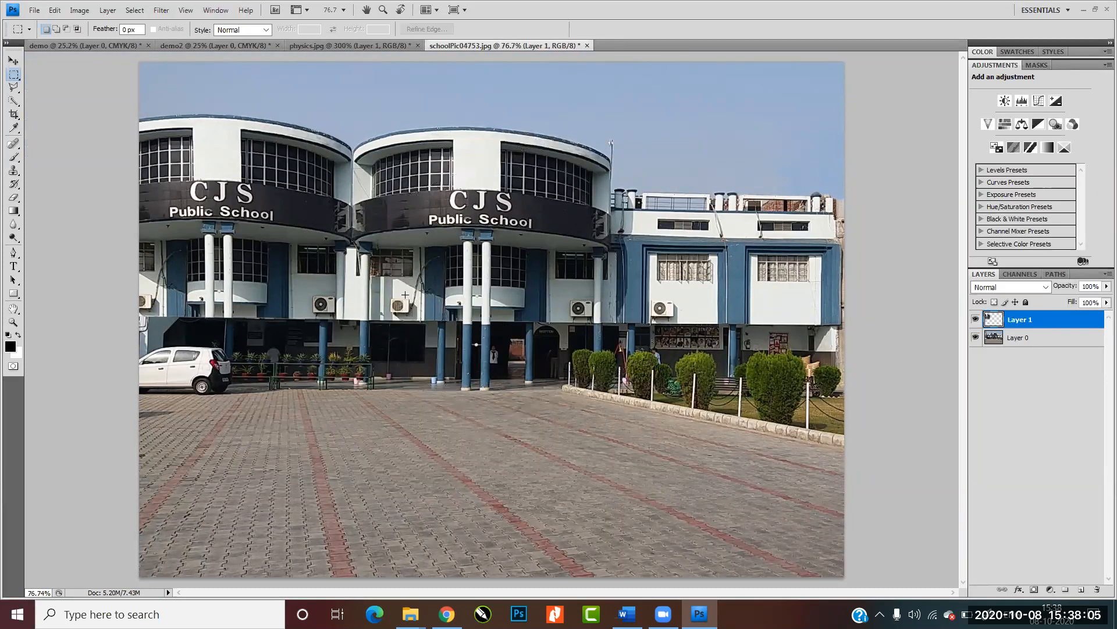
Open the Filter Gallery for Layer 1, which holds the copied tower.
{"action": "left_click", "coordinate": [162, 9]}
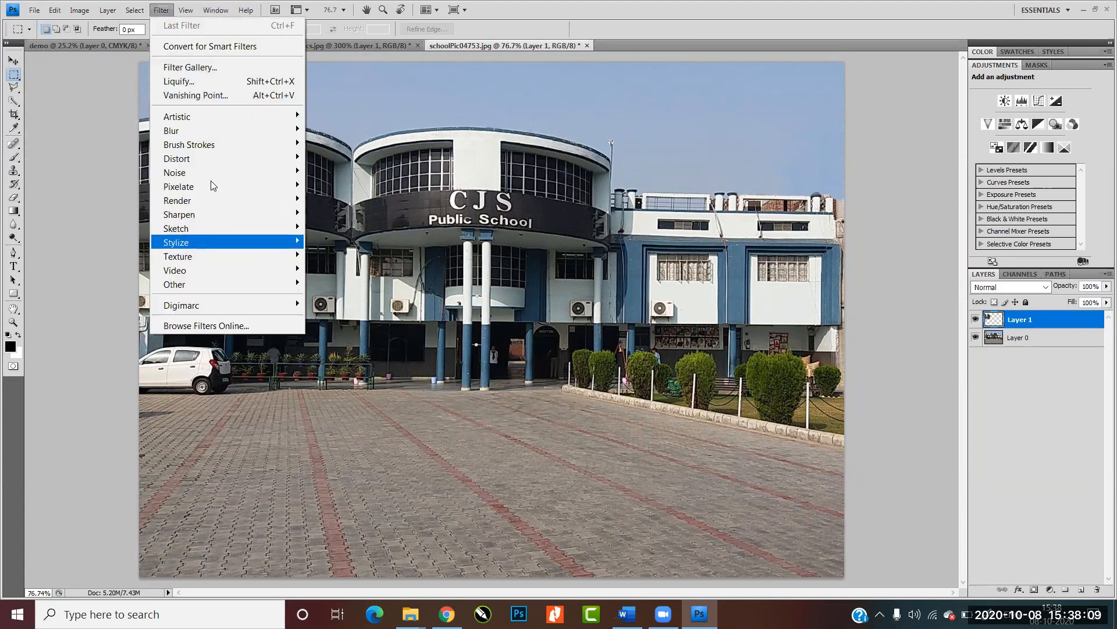
{"action": "mouse_move", "coordinate": [197, 171]}
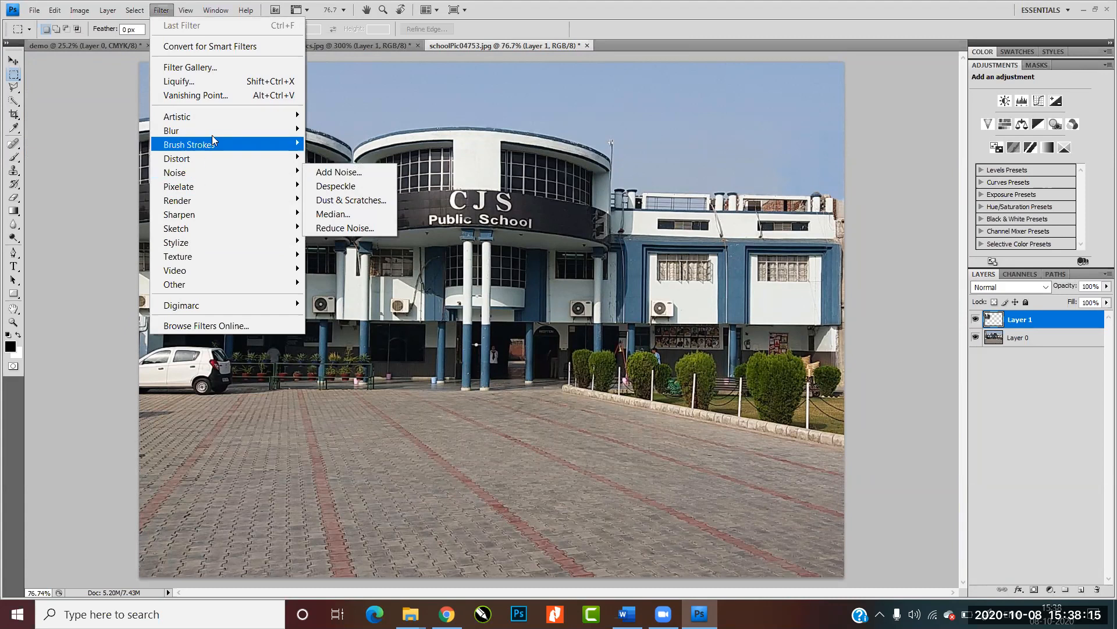
{"action": "mouse_move", "coordinate": [215, 131]}
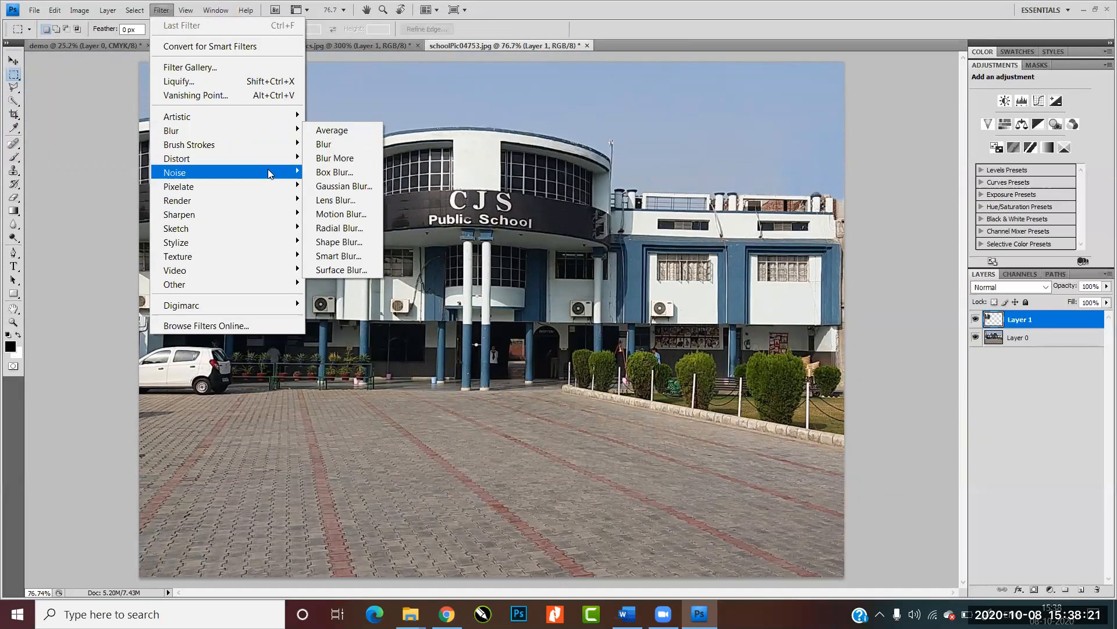
{"action": "mouse_move", "coordinate": [270, 172]}
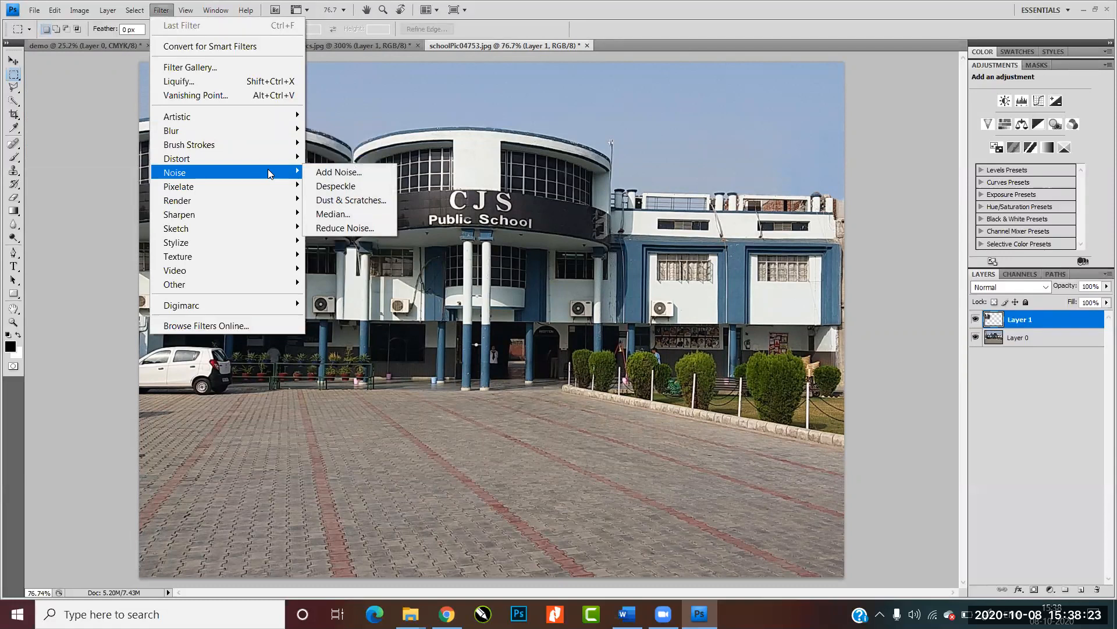
{"action": "mouse_move", "coordinate": [264, 215]}
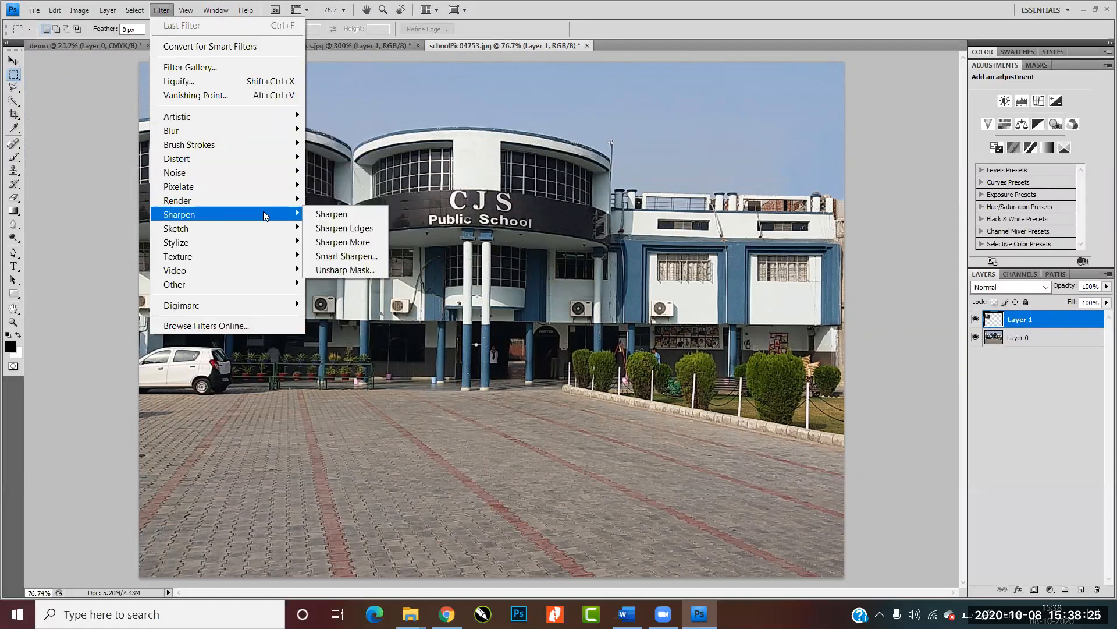
{"action": "mouse_move", "coordinate": [278, 261]}
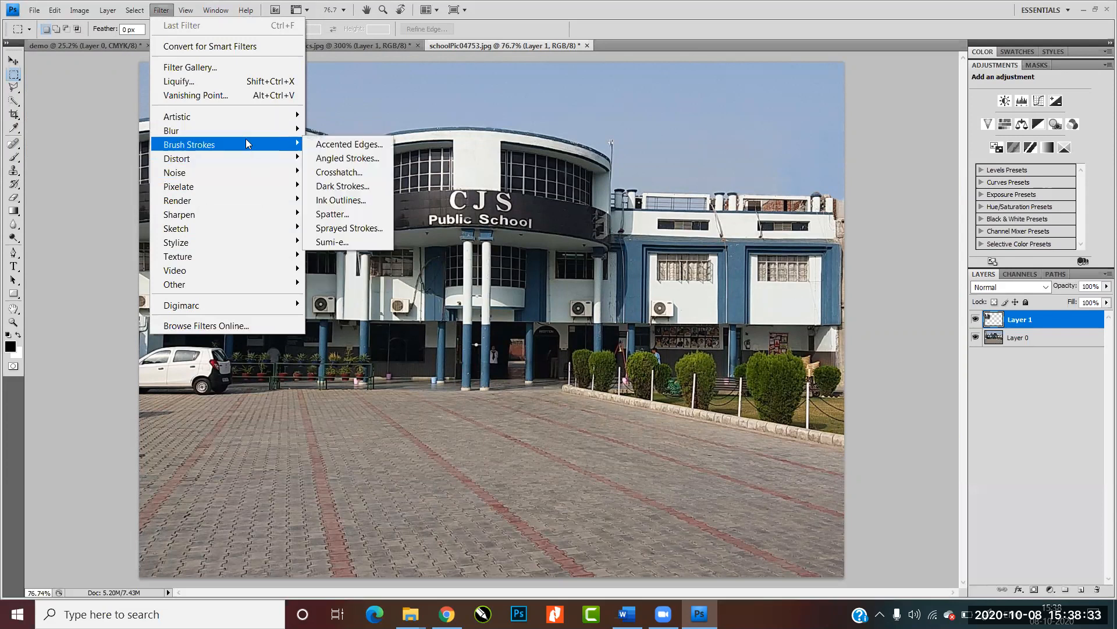
{"action": "left_click", "coordinate": [215, 68]}
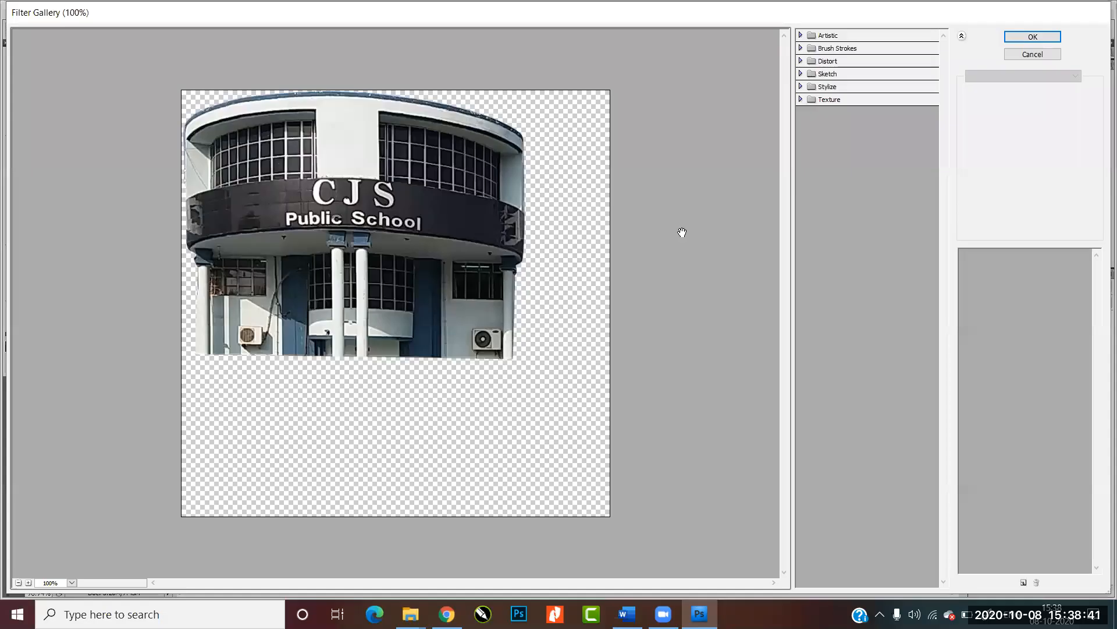
Expand the Texture, Stylize, Sketch, Distort, Brush Strokes and Artistic categories and look through their filters.
{"action": "left_click", "coordinate": [805, 100]}
{"action": "left_click", "coordinate": [801, 86]}
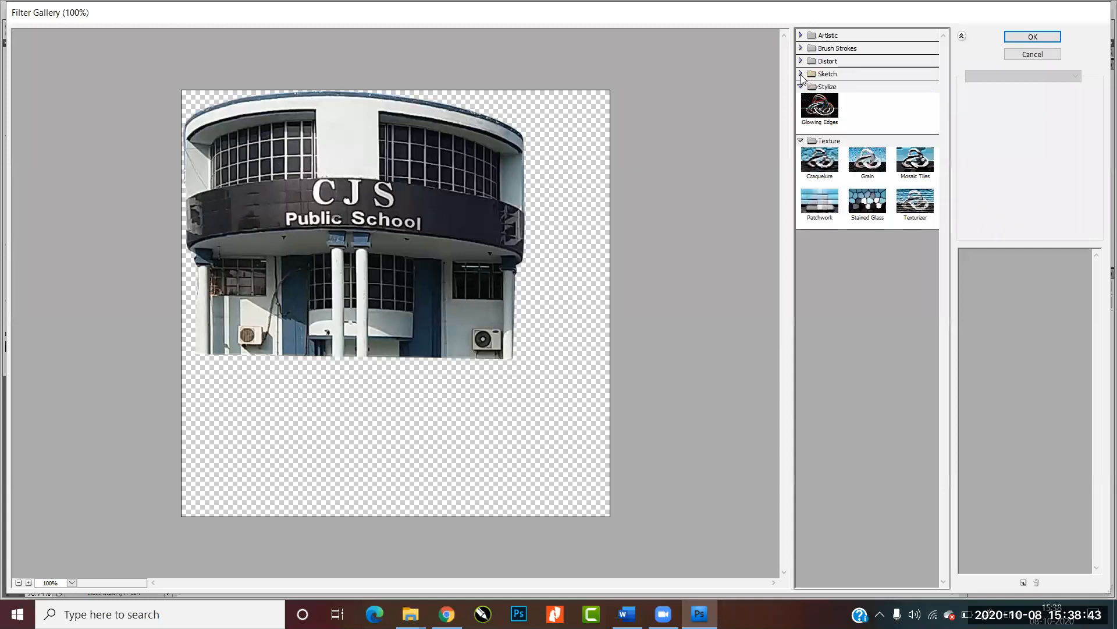
{"action": "left_click", "coordinate": [801, 74]}
{"action": "left_click", "coordinate": [801, 60]}
{"action": "left_click", "coordinate": [800, 47]}
{"action": "left_click", "coordinate": [801, 35]}
{"action": "scroll", "coordinate": [917, 212], "scroll_direction": "down", "scroll_amount": 5}
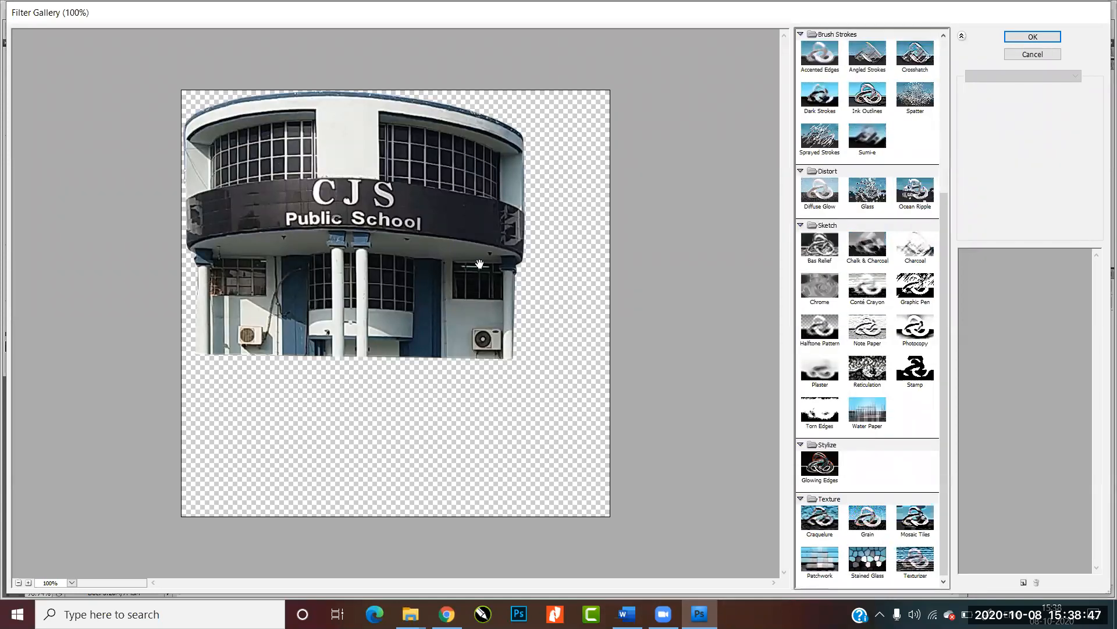
{"action": "scroll", "coordinate": [876, 245], "scroll_direction": "up", "scroll_amount": 1}
{"action": "scroll", "coordinate": [872, 174], "scroll_direction": "up", "scroll_amount": 1}
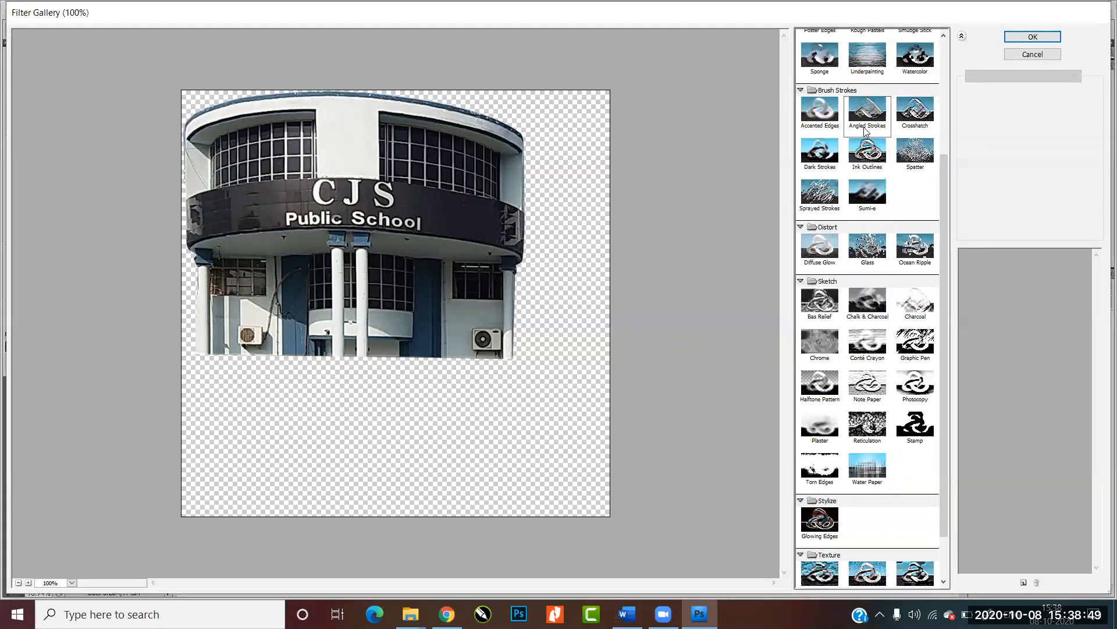
Preview Angled Strokes and Underpainting with brush size 3 and texture coverage 4 on the tower, and discard the filter.
{"action": "left_click", "coordinate": [866, 114]}
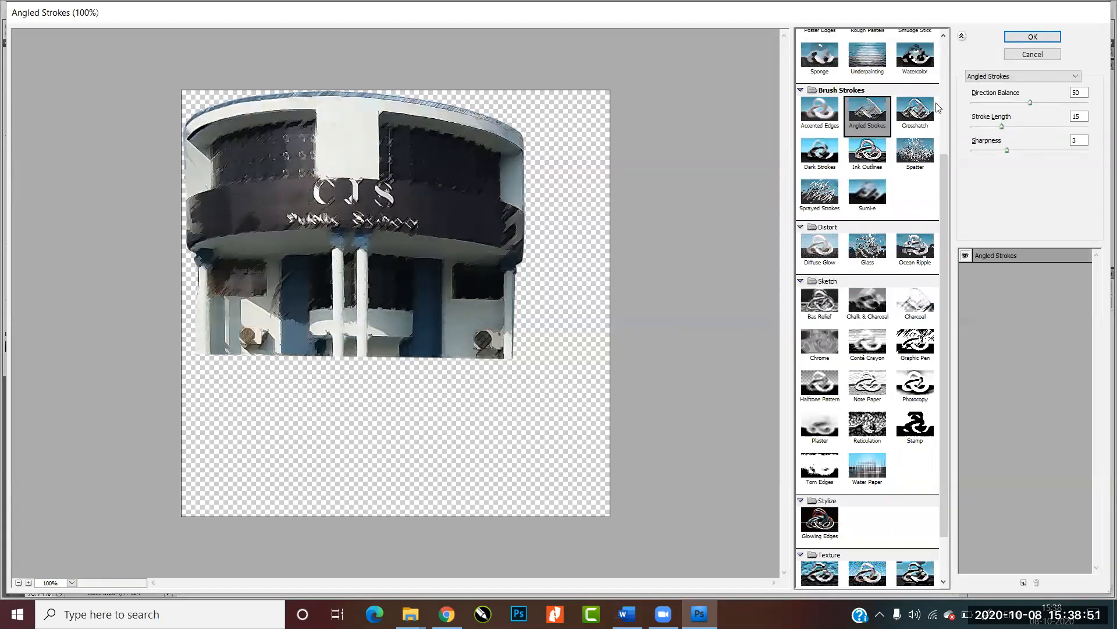
{"action": "left_click", "coordinate": [870, 64]}
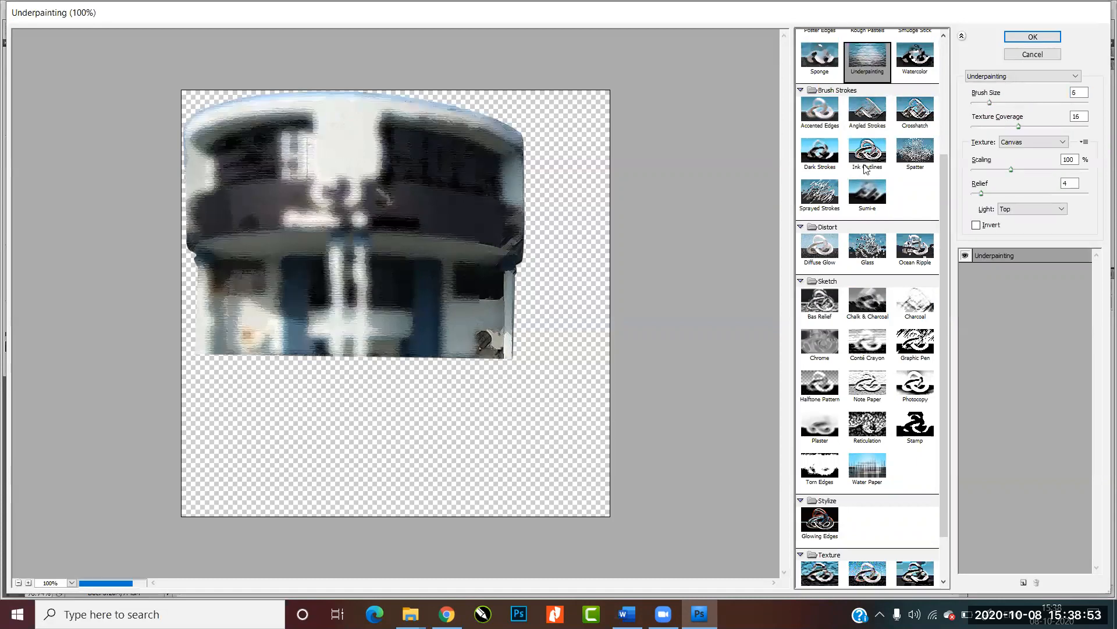
{"action": "left_click_drag", "start_coordinate": [990, 102], "coordinate": [983, 126]}
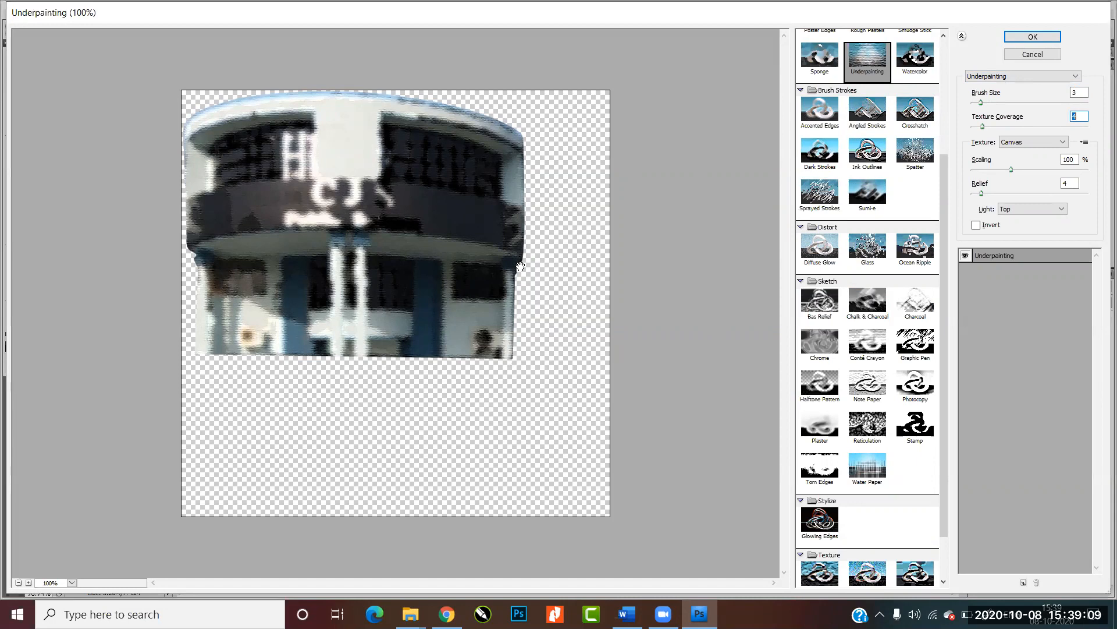
{"action": "left_click", "coordinate": [1038, 56]}
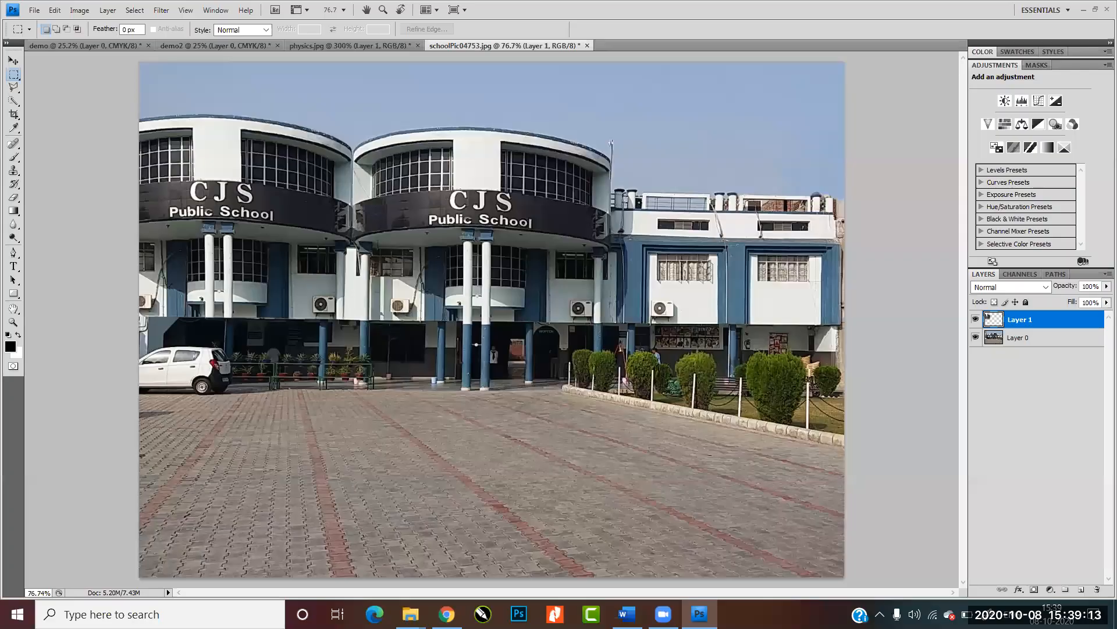